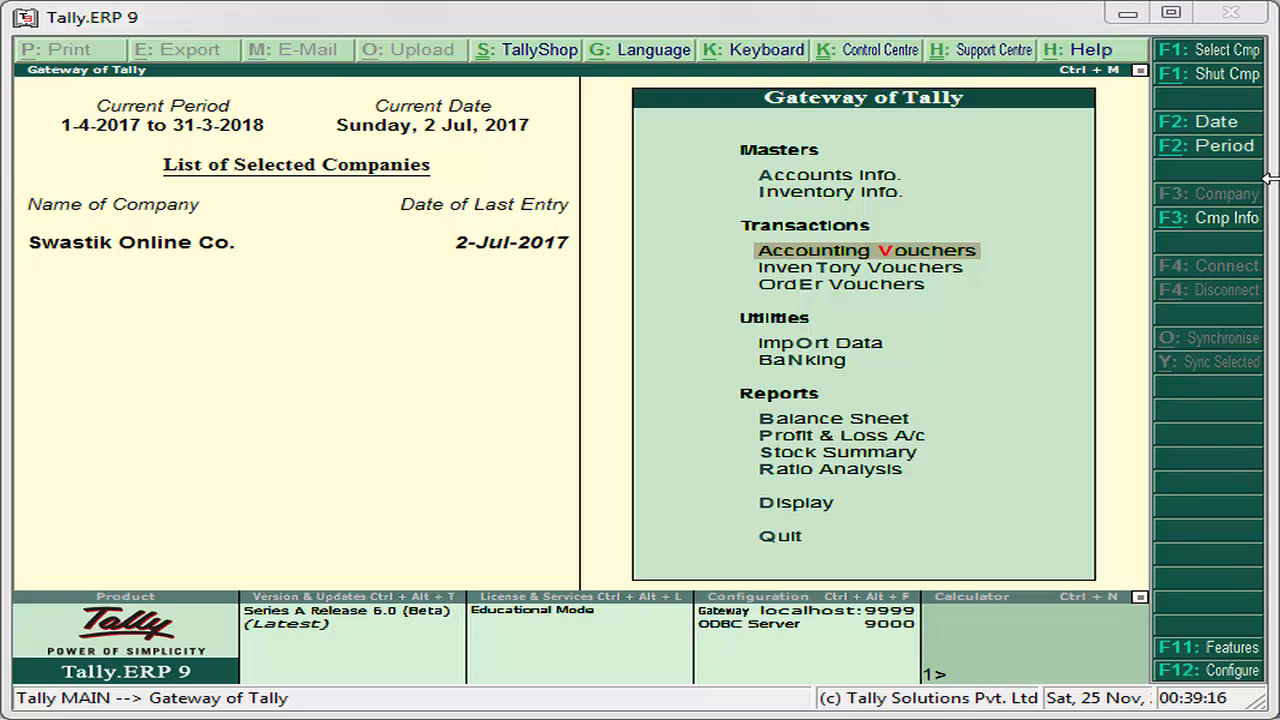
Step: Review the company's accounting features through the invoicing options for debit and credit notes
left_click(875, 180)
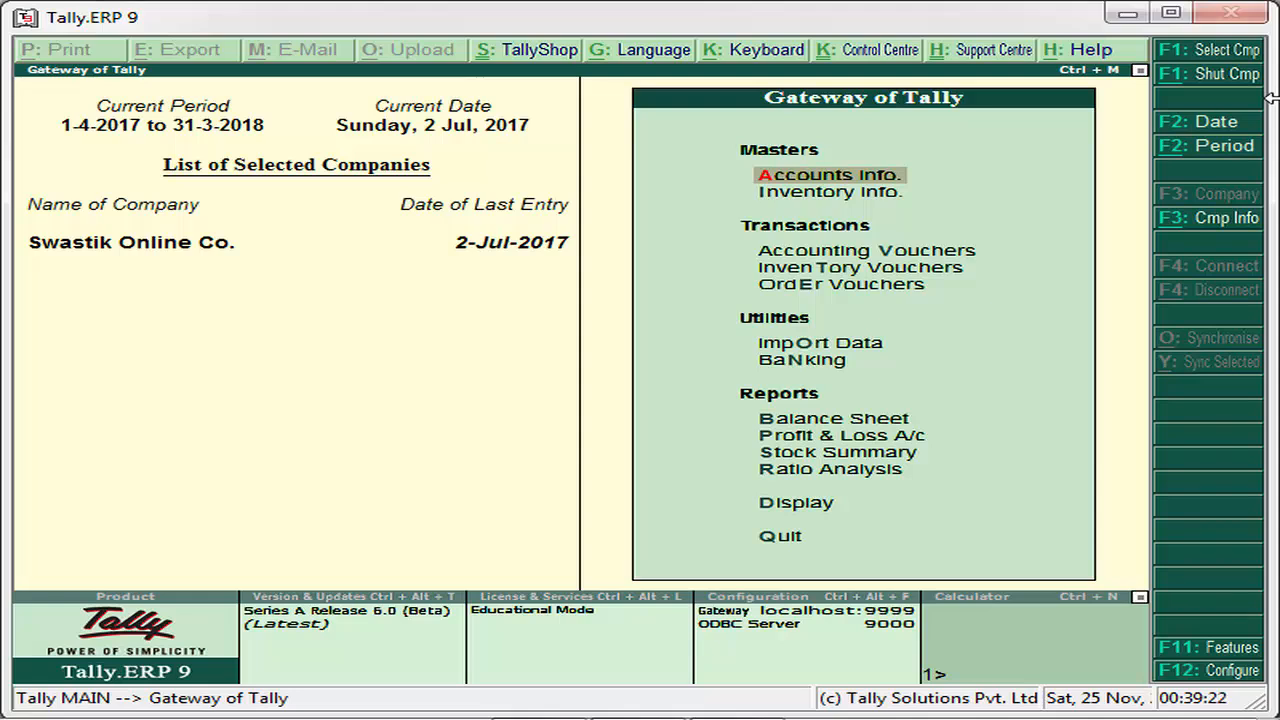
key("F11")
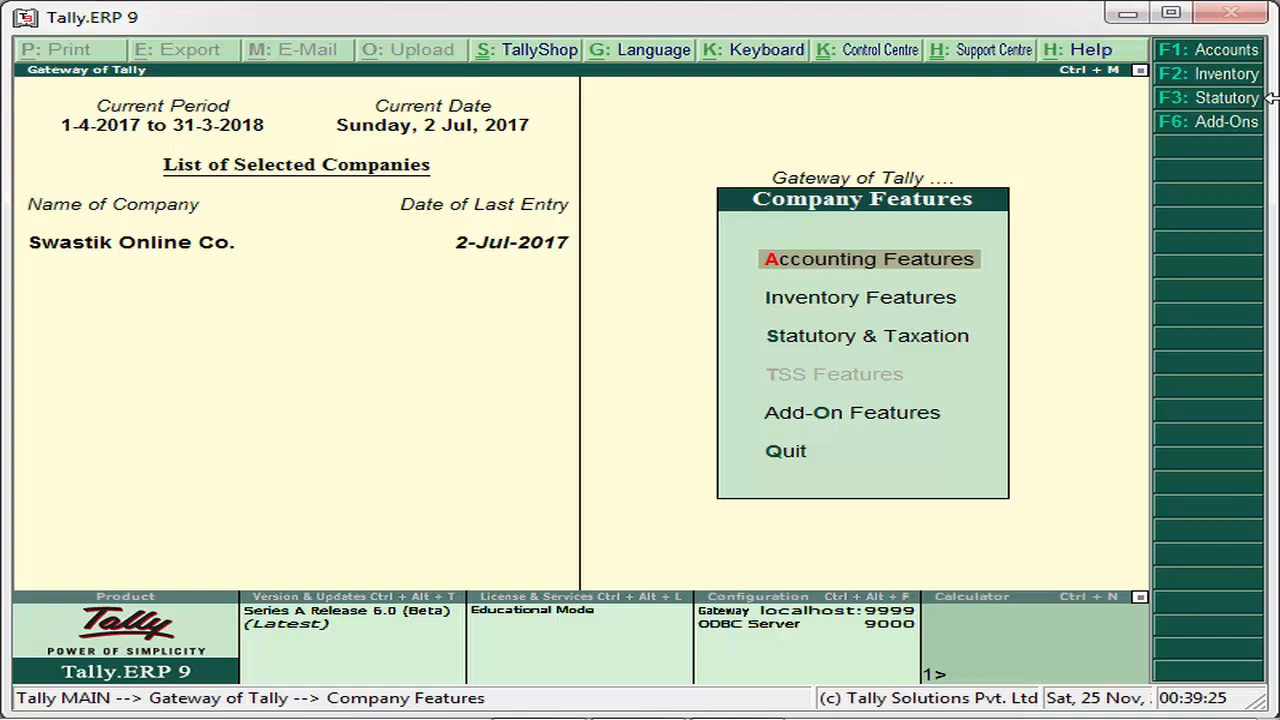
key("Return")
key("Return")
key("Return")
key("Return")
key("Return")
key("Return")
key("Return")
key("Return")
key("Return")
key("Return")
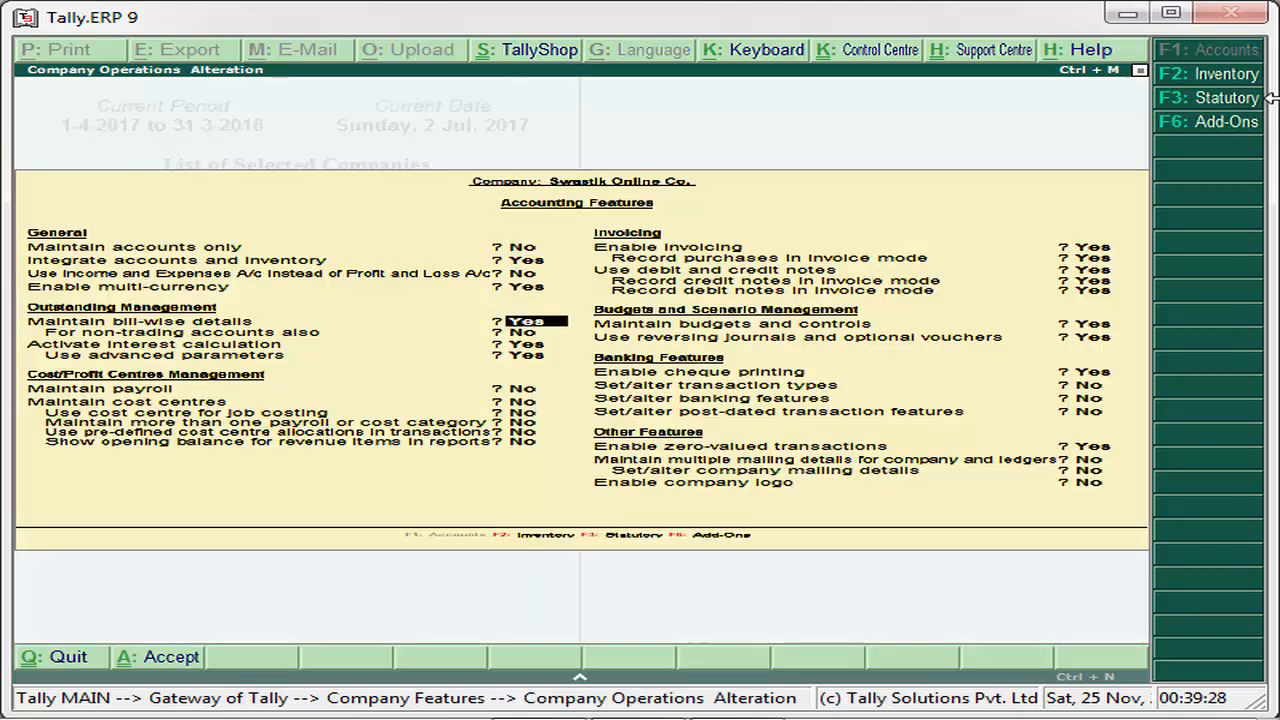
key("Return")
key("Return")
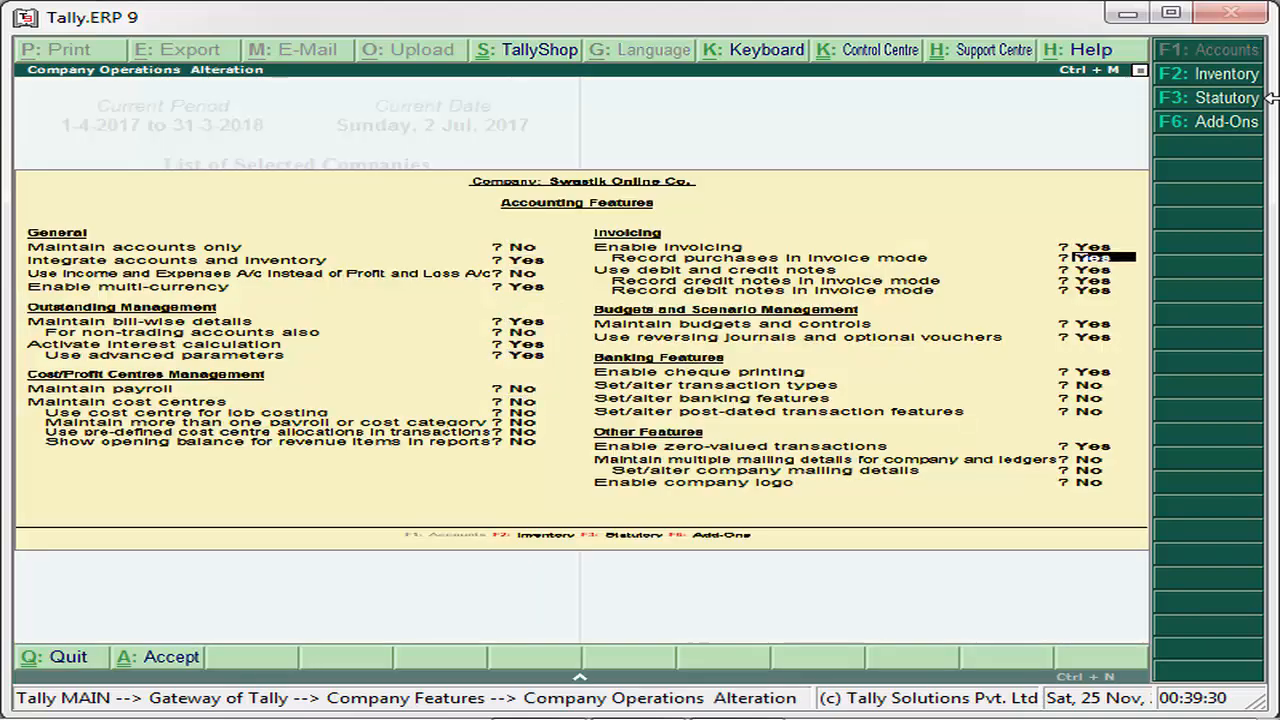
key("Return")
key("Return")
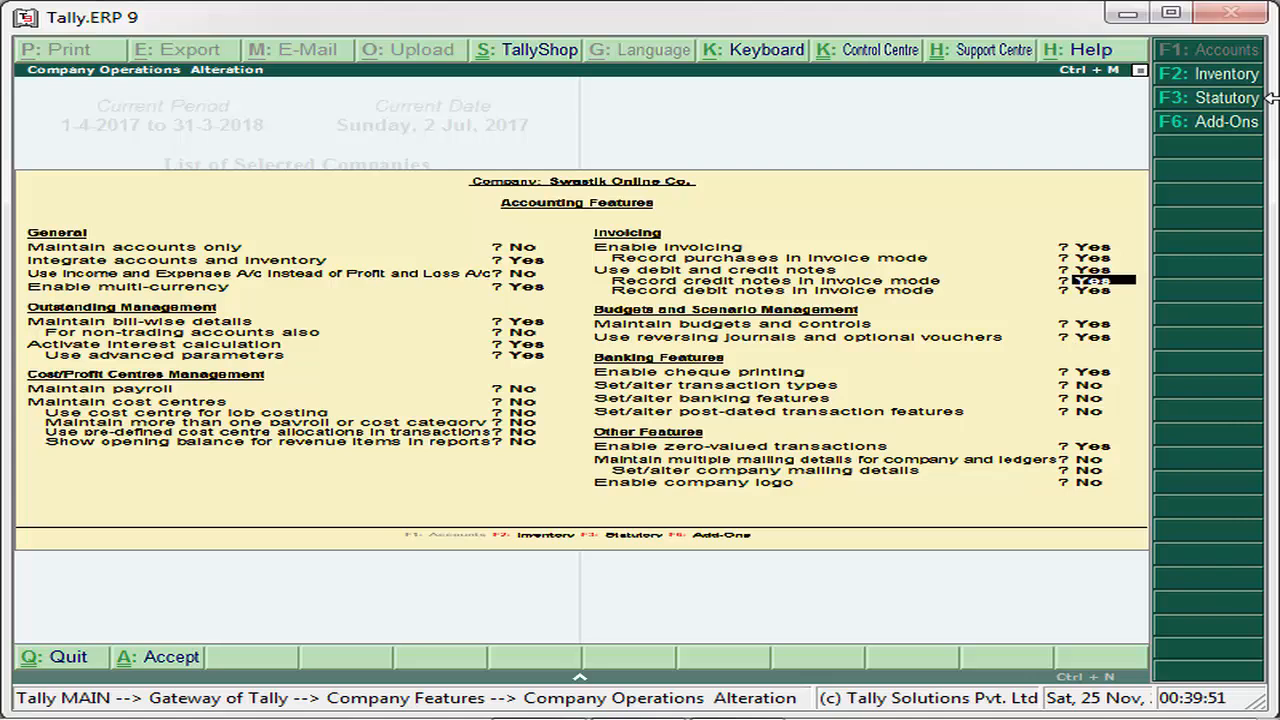
Step: Review the company's inventory features through the invoicing options for debit and credit notes
key("F2")
key("Return")
key("Return")
key("Return")
key("Return")
key("Return")
key("Return")
key("Return")
key("Return")
key("Return")
key("Return")
key("Return")
key("Return")
key("Return")
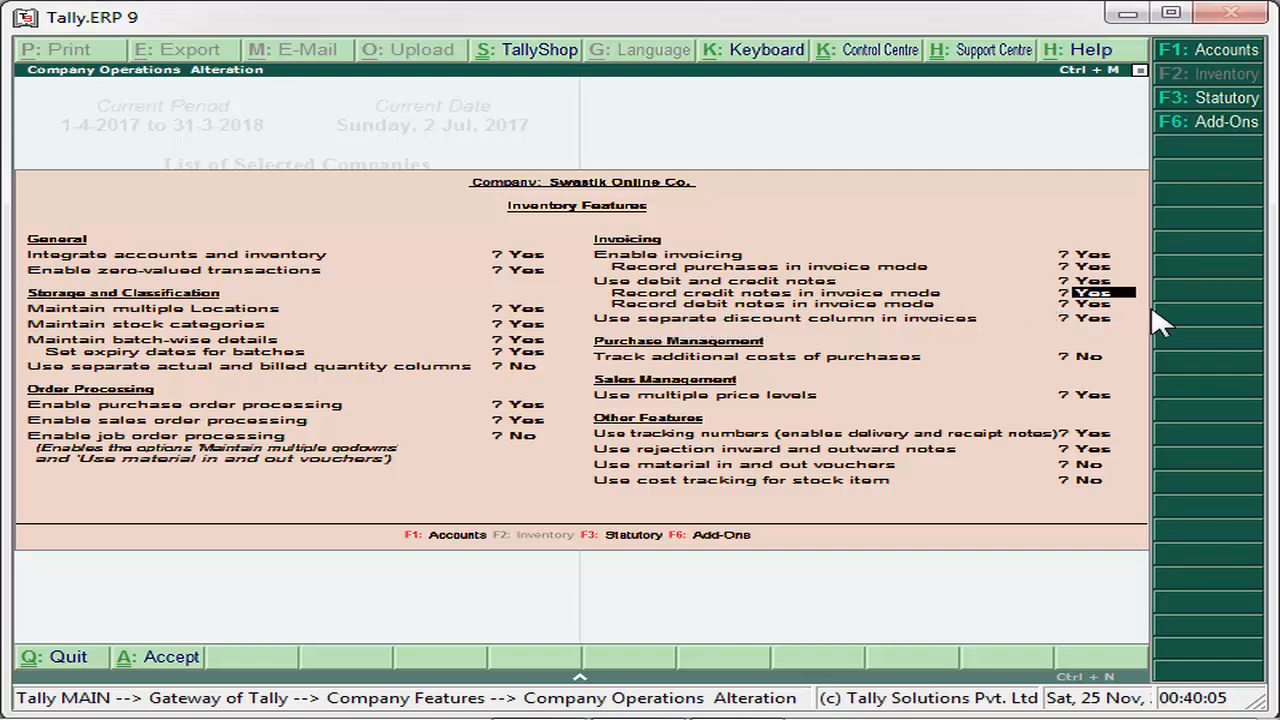
Step: Go through the remaining inventory features, leaving the company price levels blank, and return to the Gateway of Tally
key("Return")
key("Return")
key("Return")
key("Return")
key("Return")
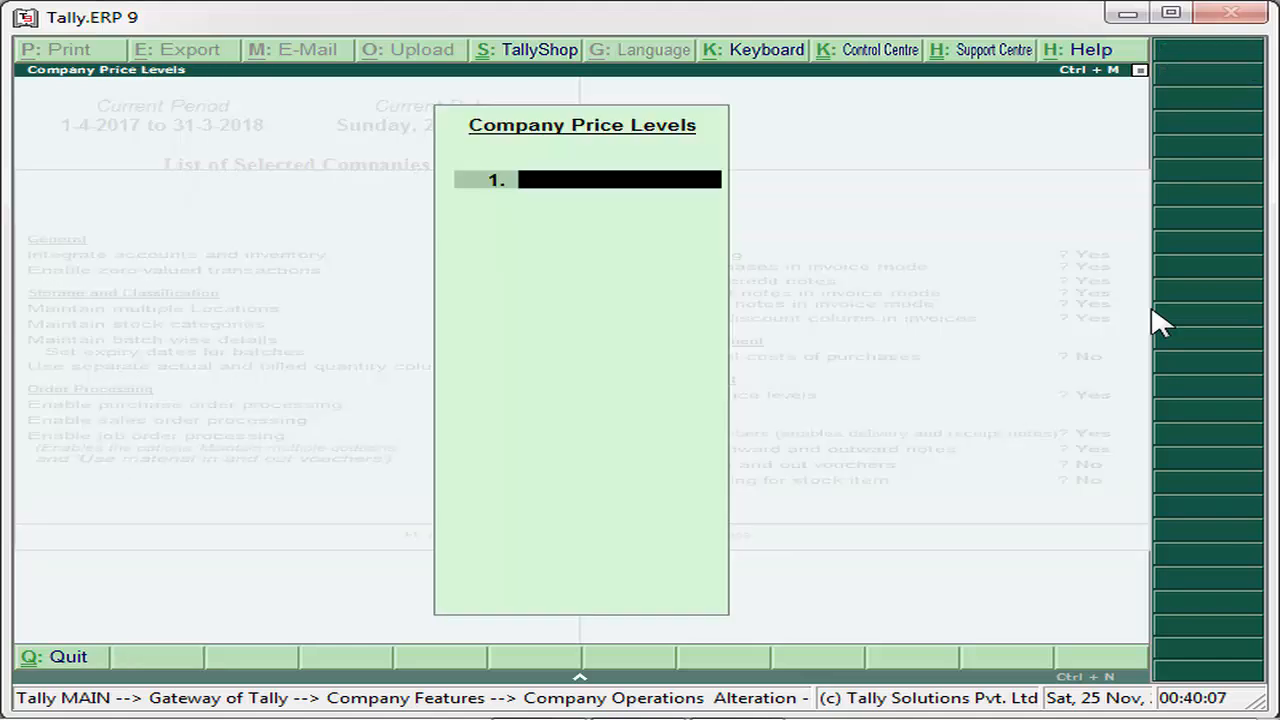
key("Return")
key("Return")
key("Return")
key("Return")
key("Return")
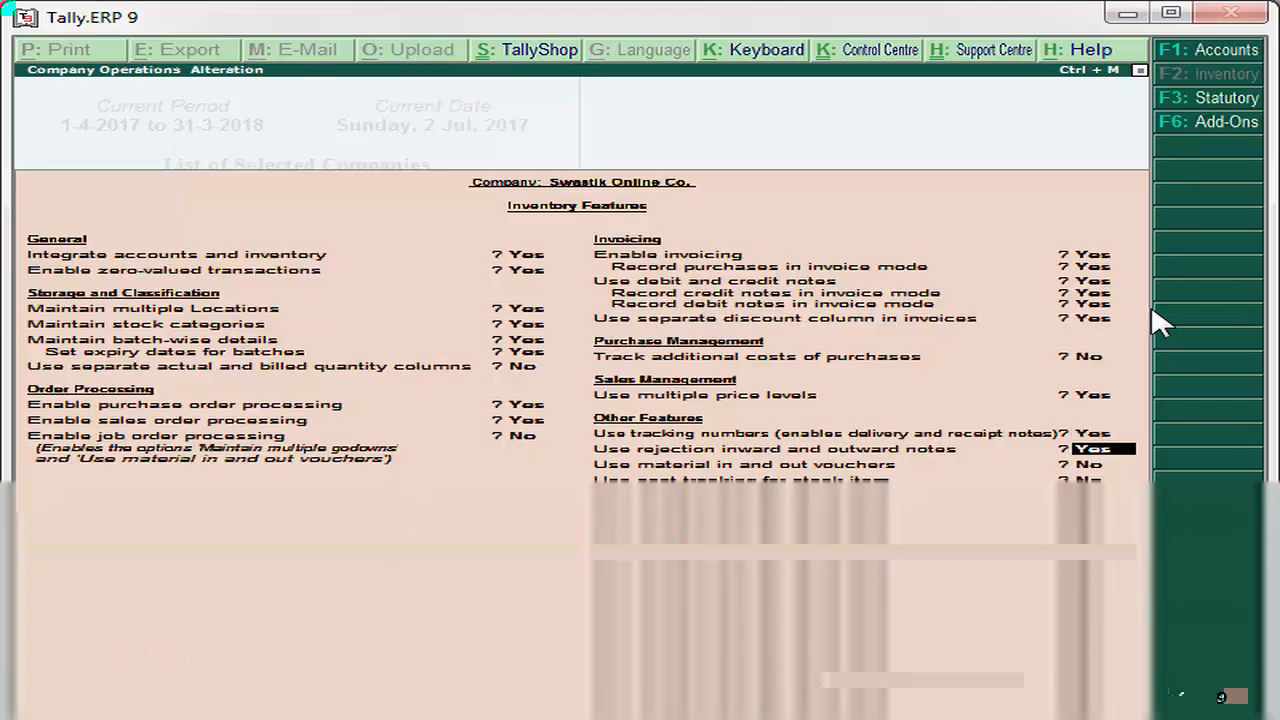
key("Return")
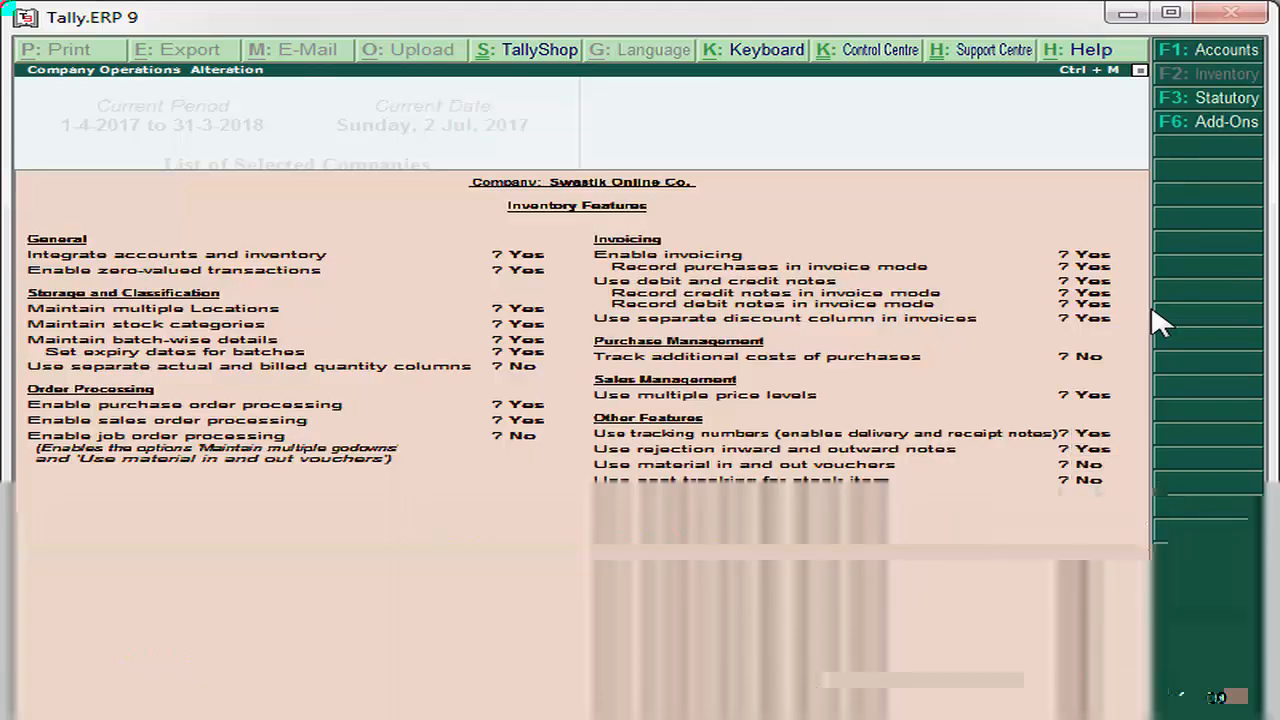
key("Escape")
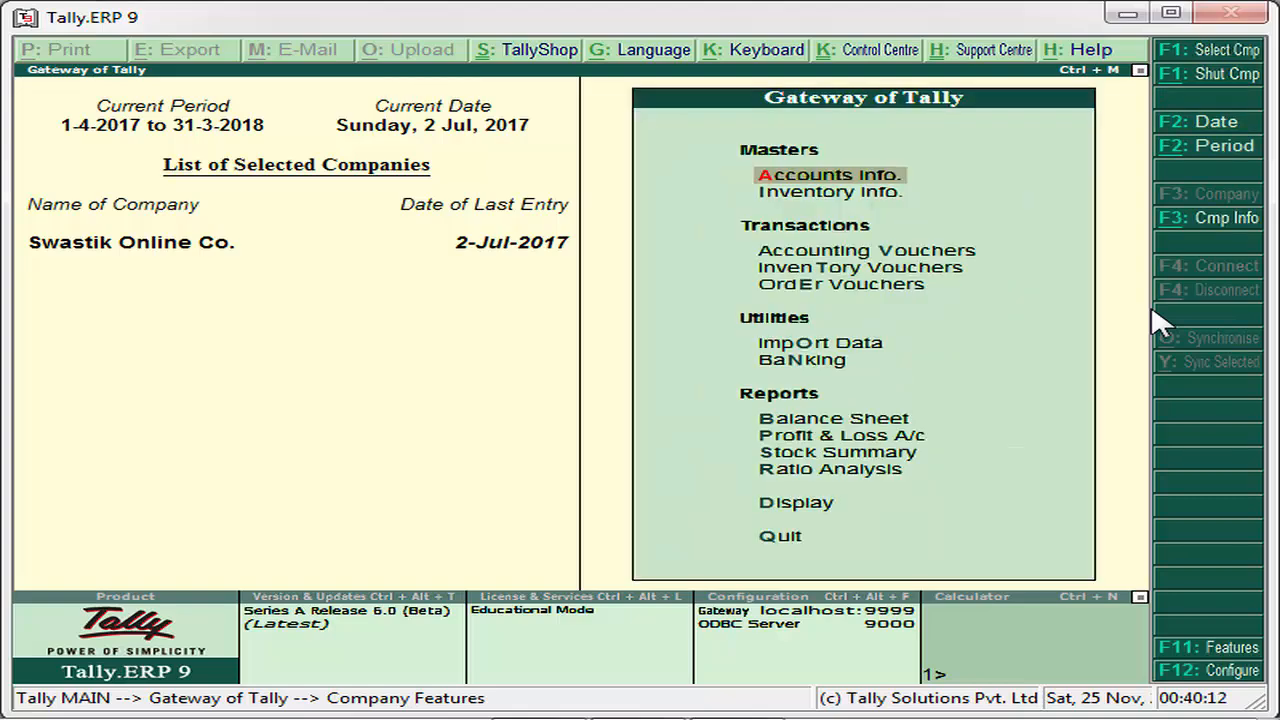
Step: Start a debit note accounting voucher with original invoice number 7806 dated 2-Jul-2017
key("Down")
key("Down")
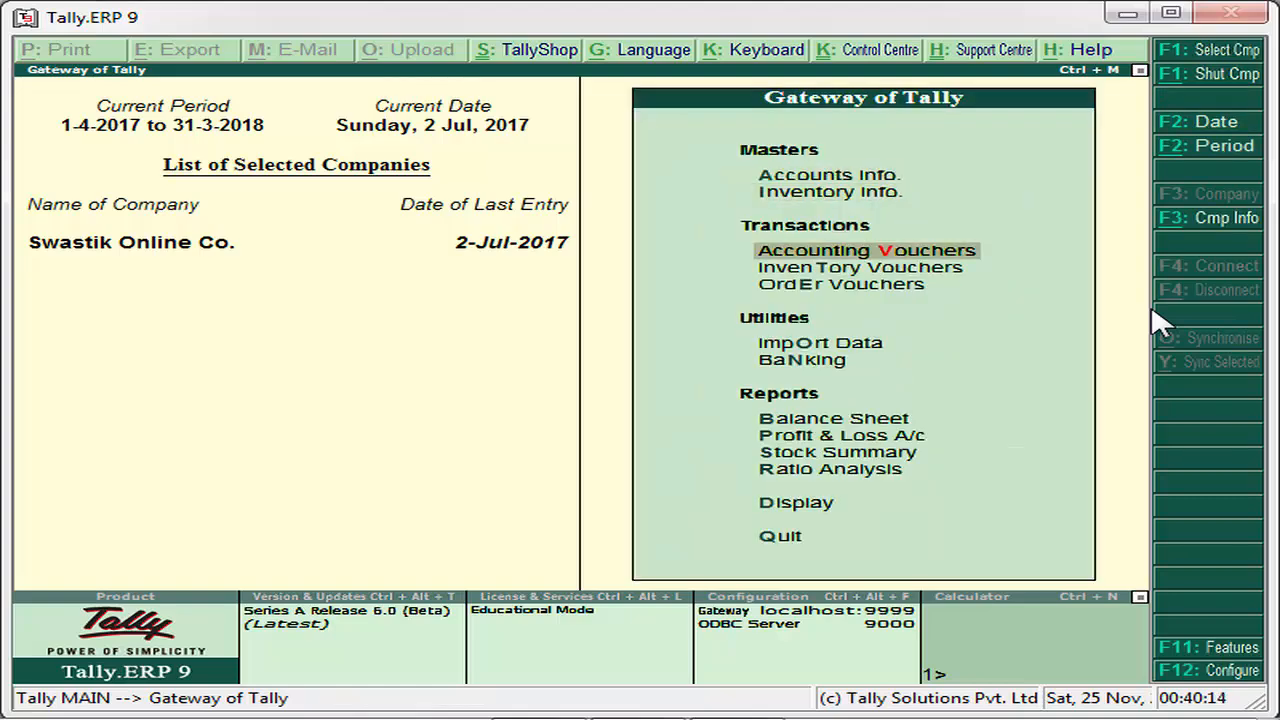
key("Return")
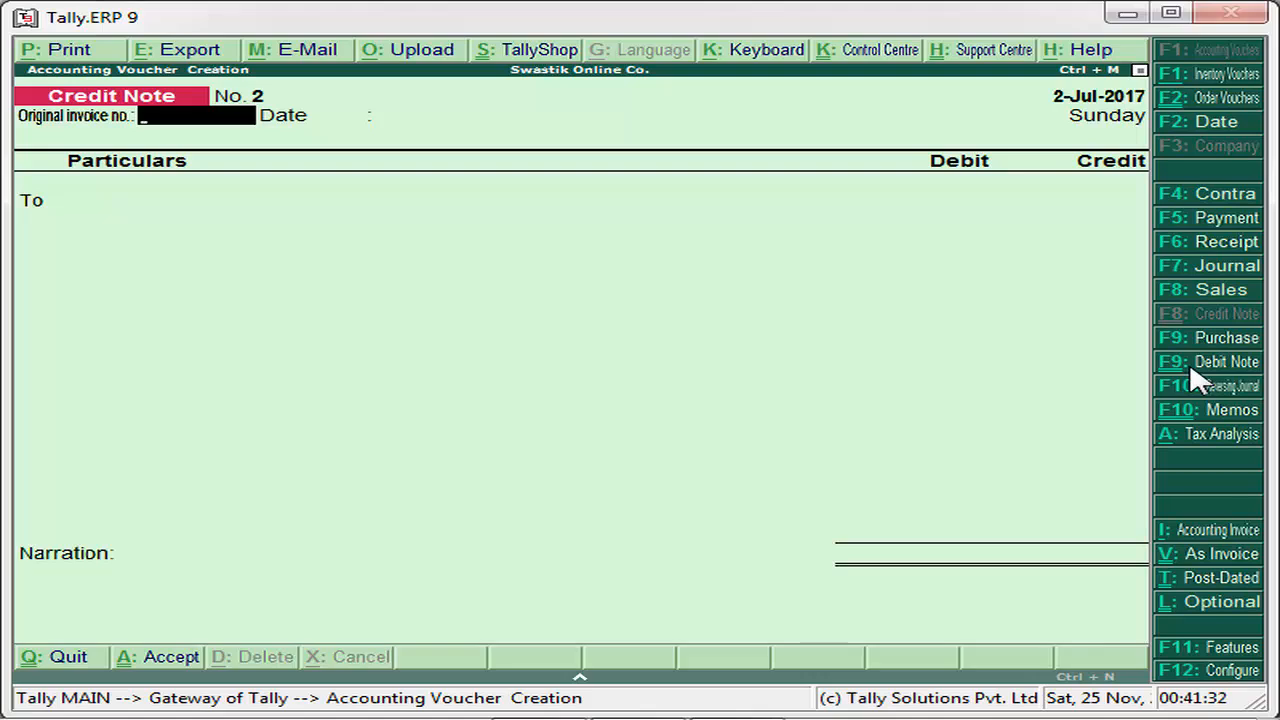
left_click(1189, 362)
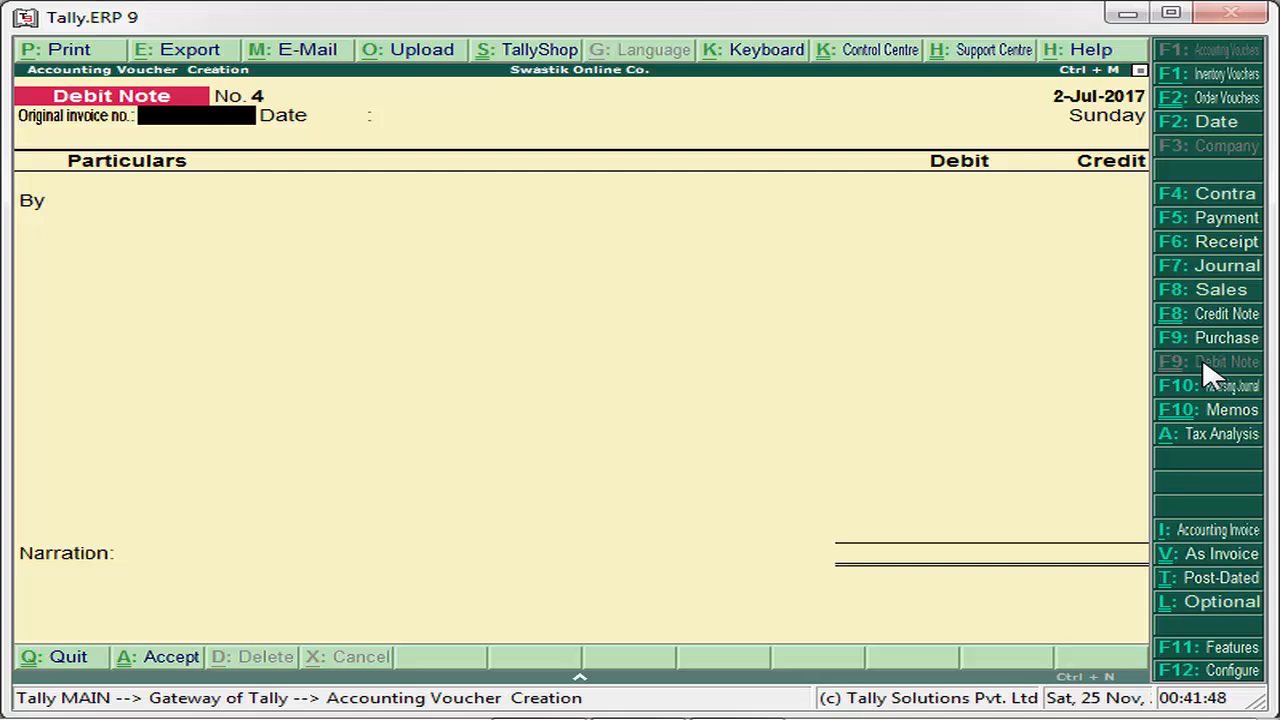
type("7806")
key("Return")
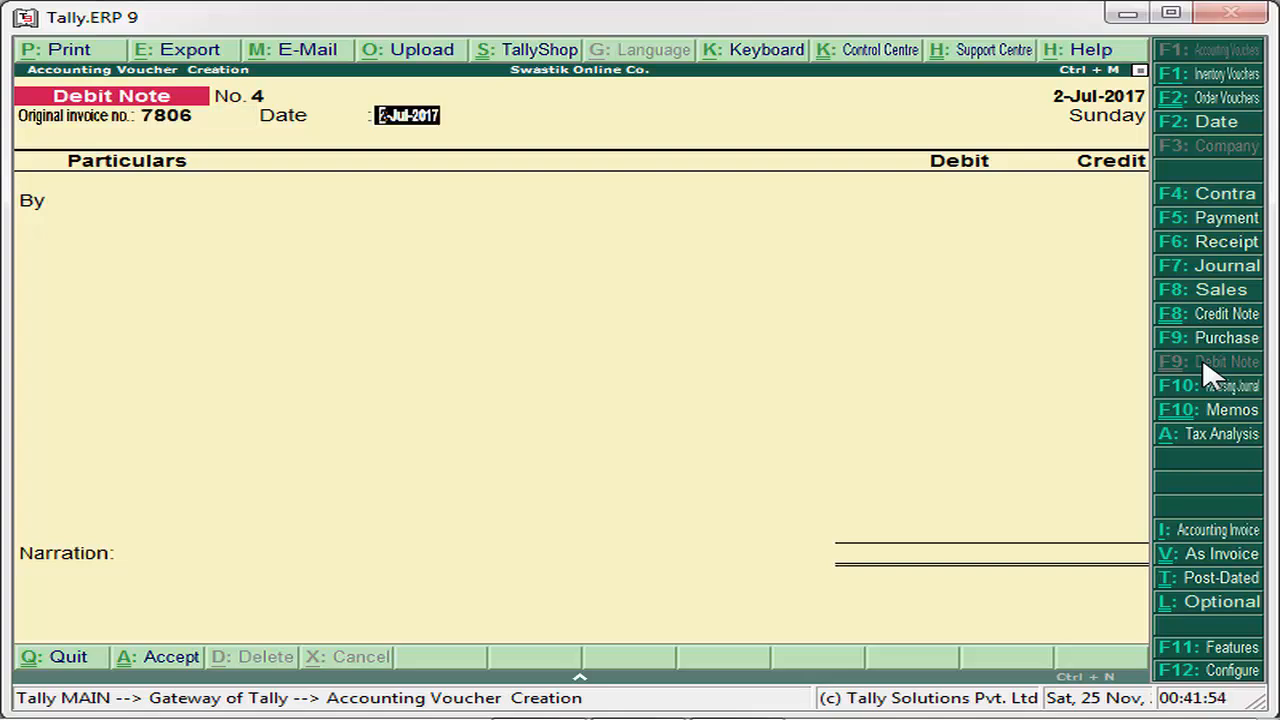
key("Return")
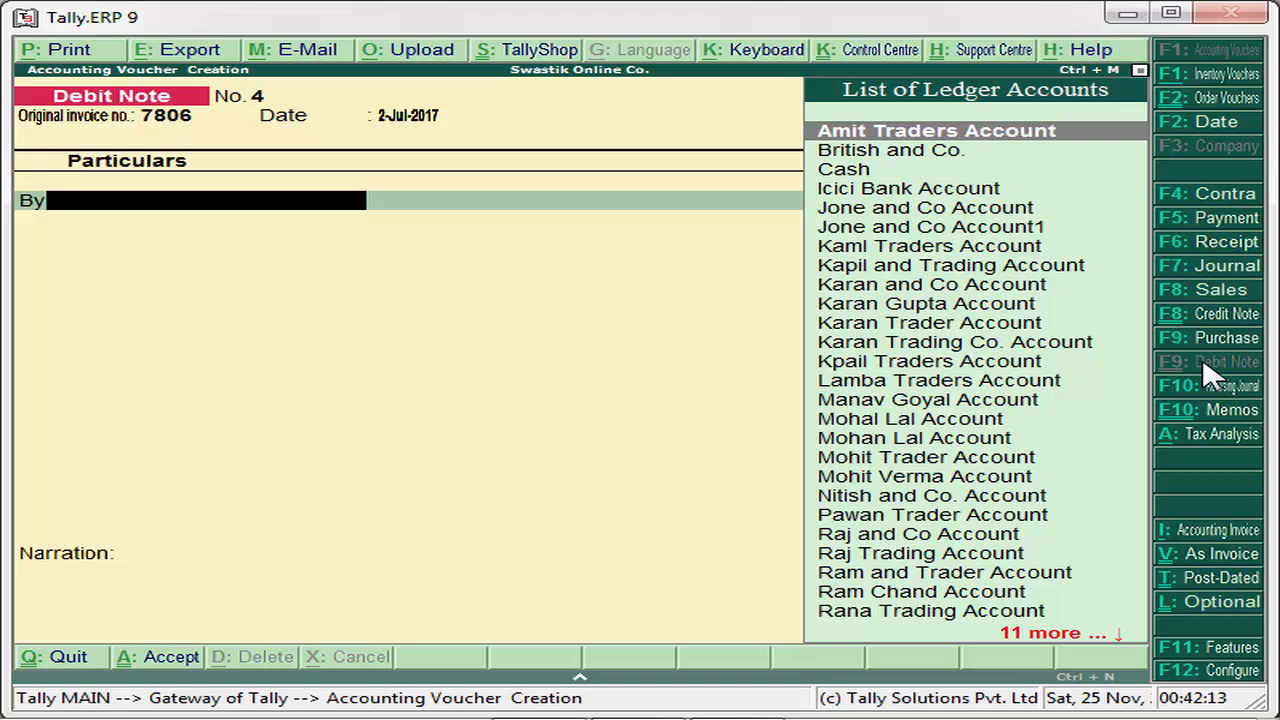
Step: Select Amit Traders Account as the debited party and keep Haryana as the buyer's state
key("Return")
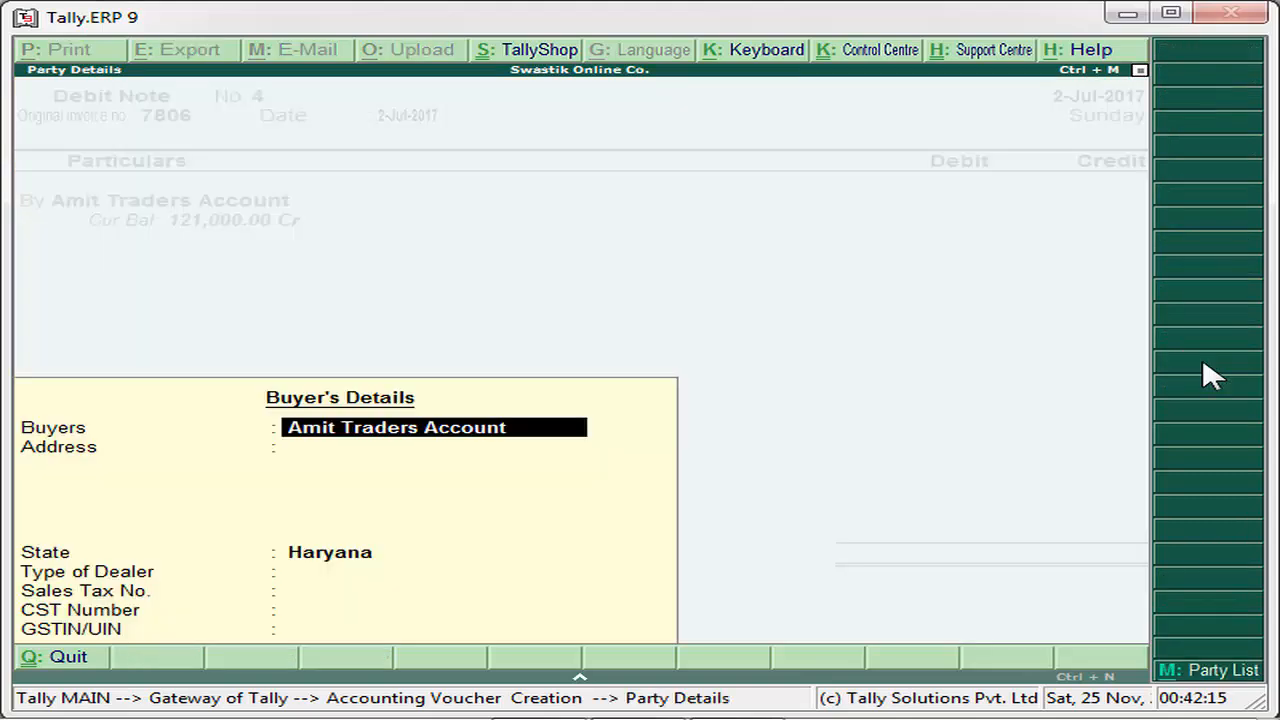
key("Return")
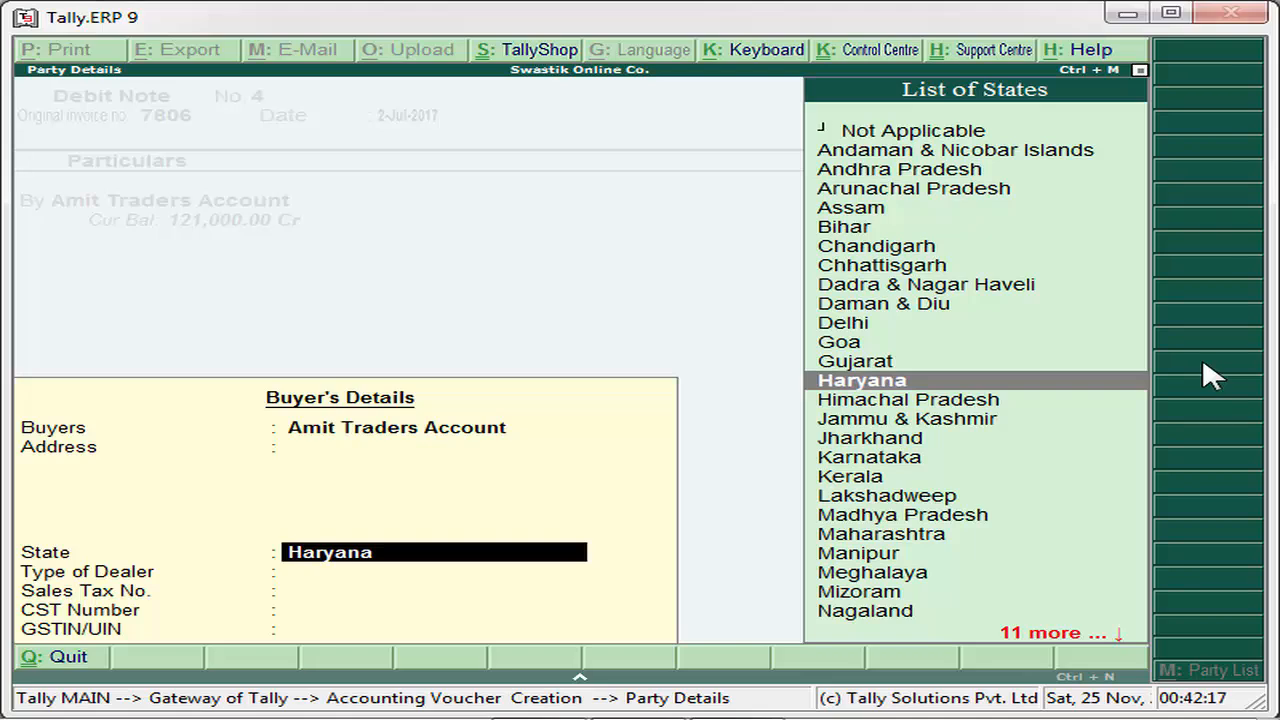
key("Return")
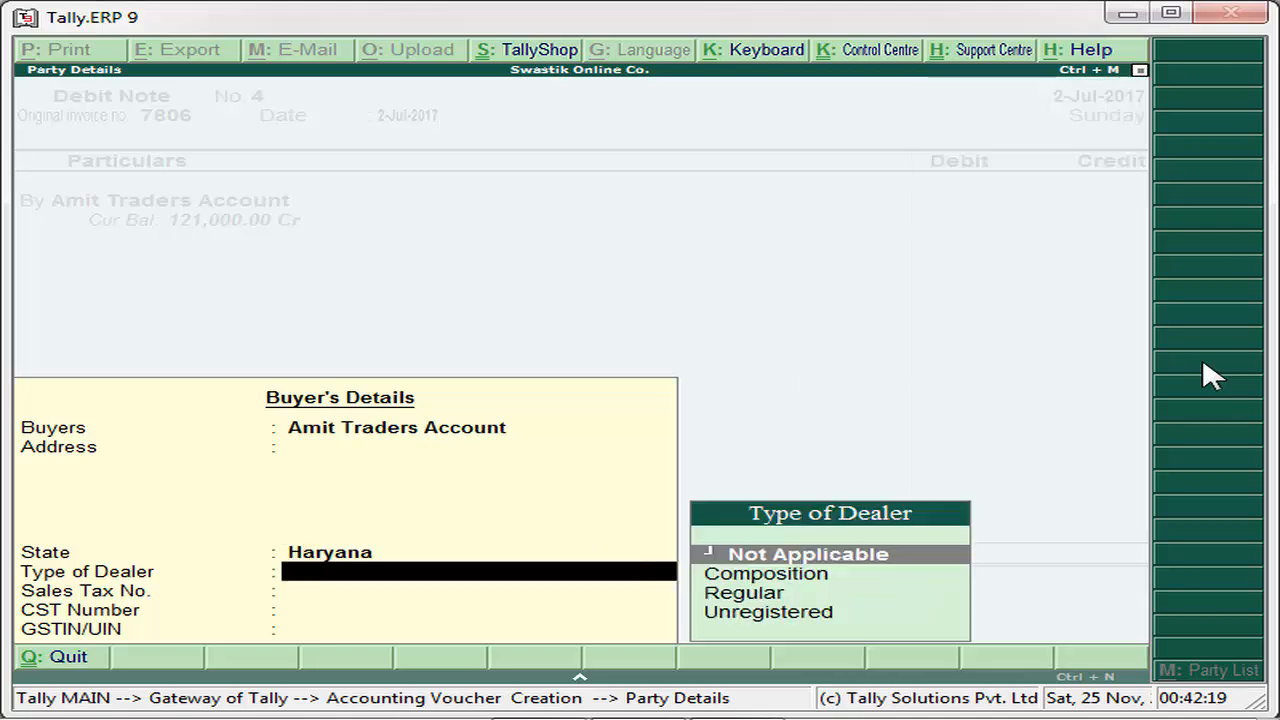
Step: Set the buyer's type of dealer to Regular and finish the buyer's details with the tax numbers left blank
key("Return")
key("BackSpace")
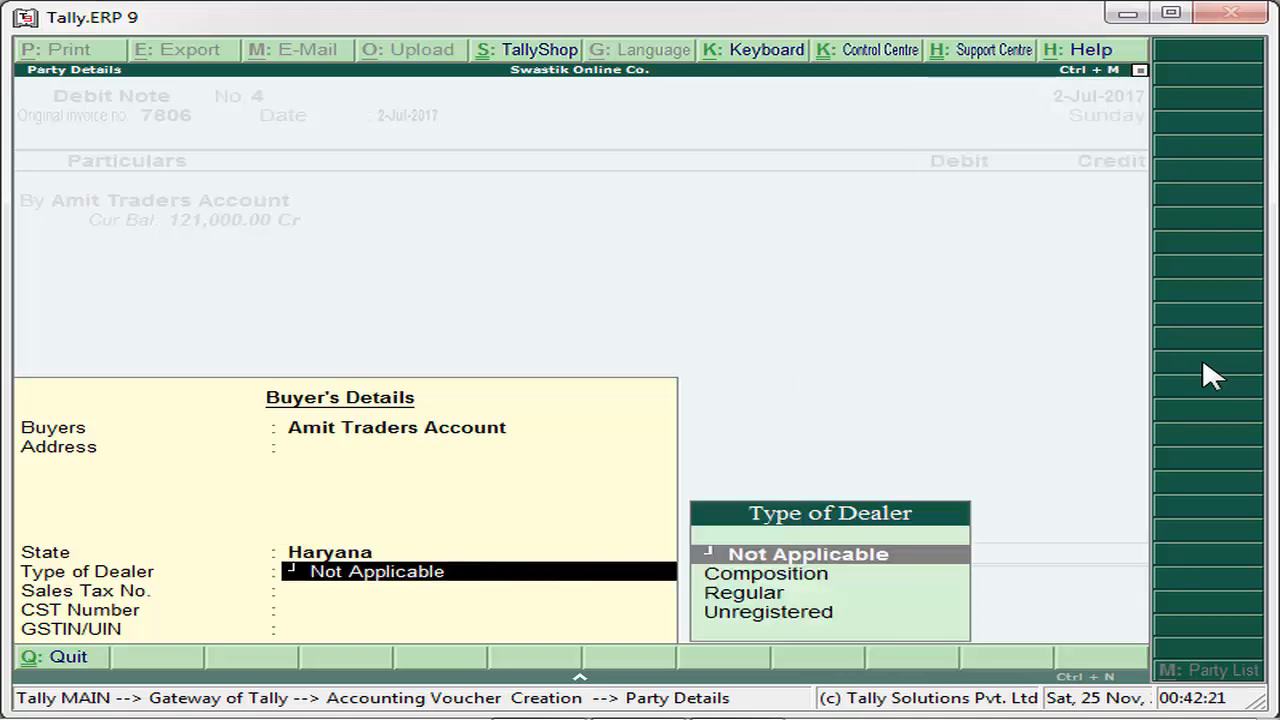
key("Down")
key("Down")
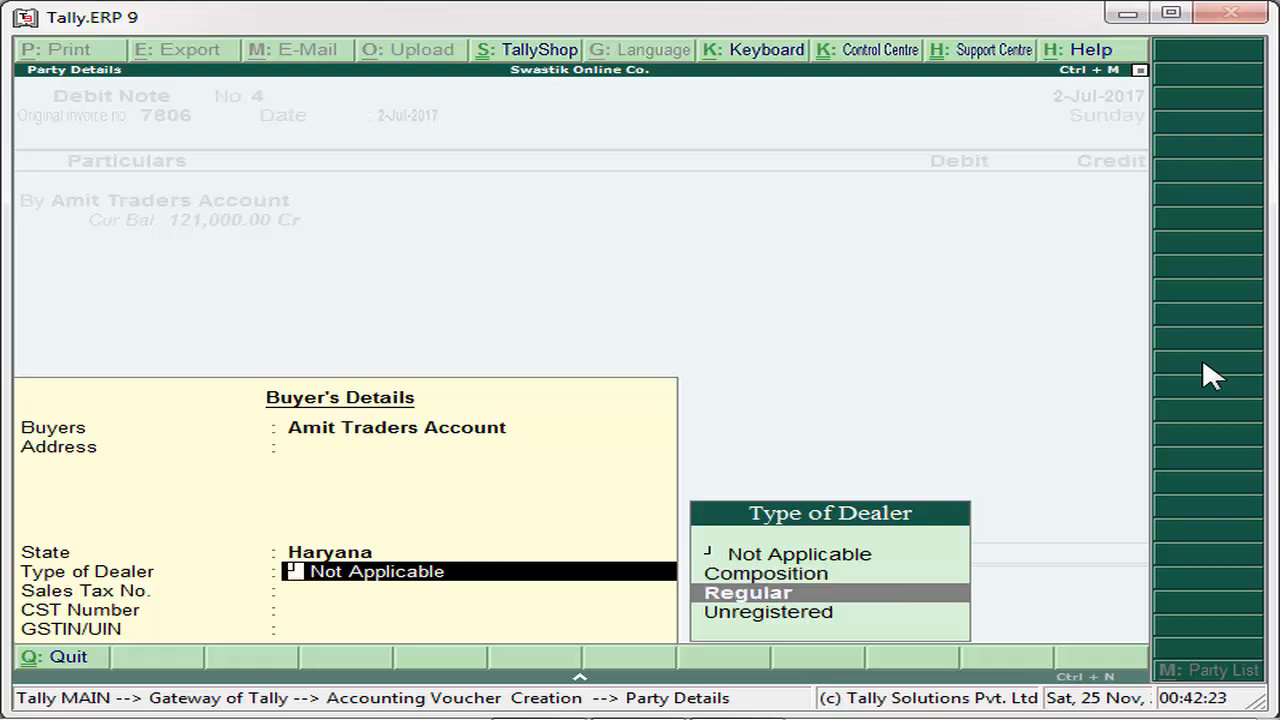
key("Down")
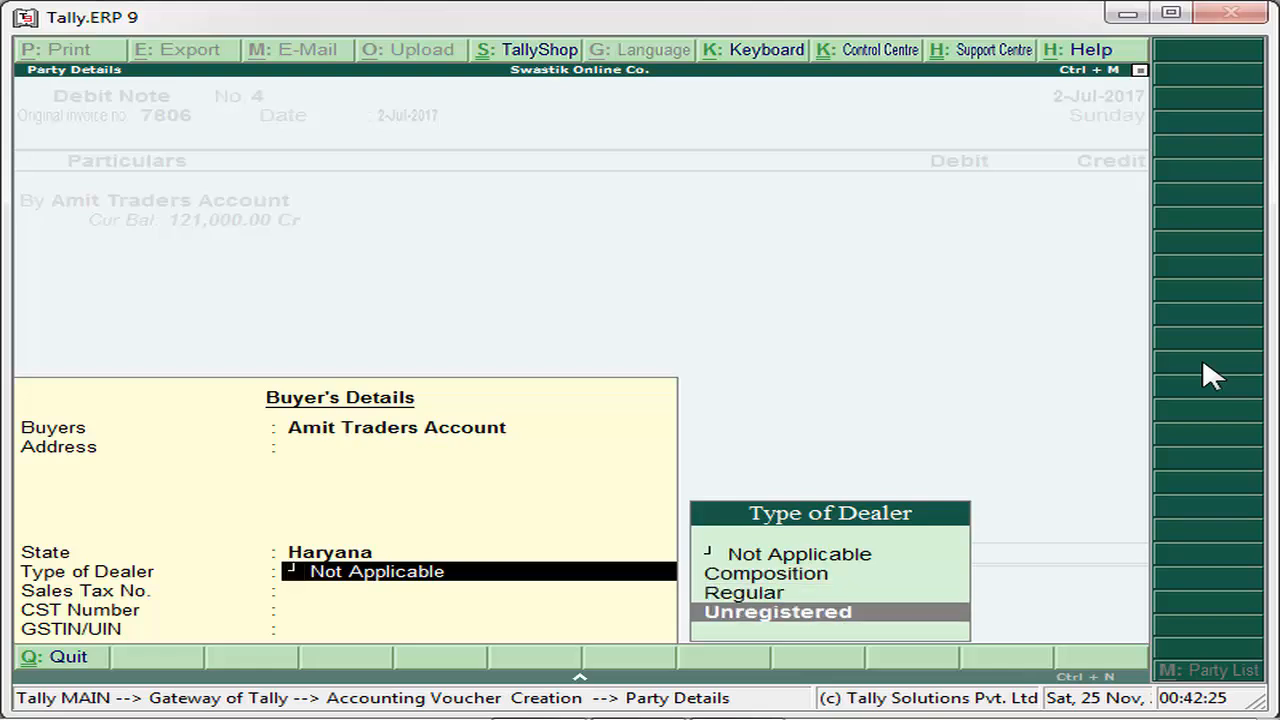
key("Up")
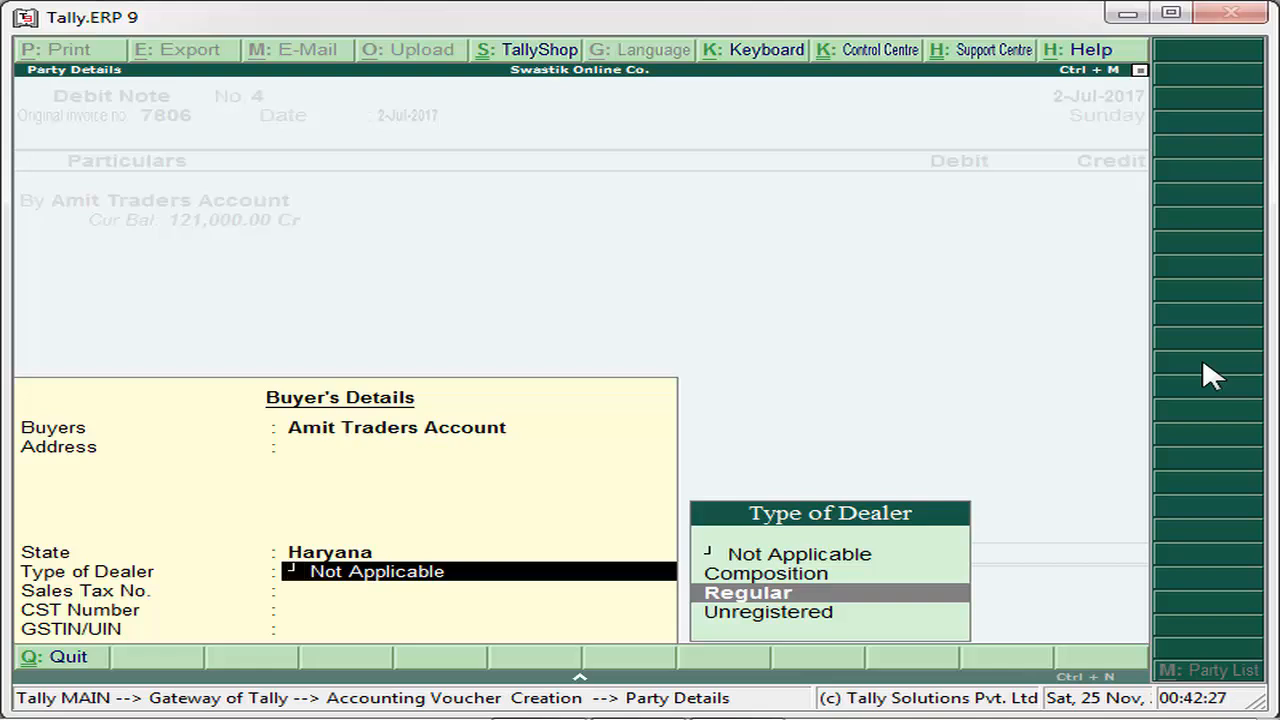
key("Return")
key("Return")
key("Return")
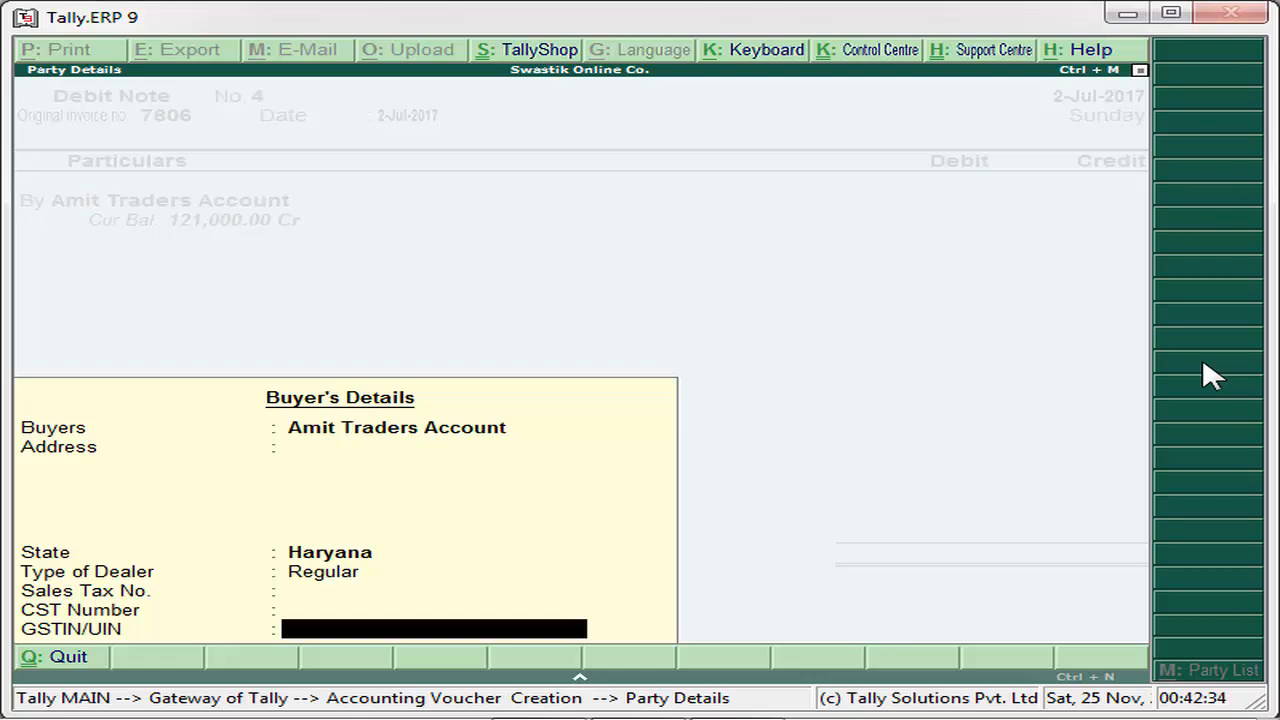
key("Return")
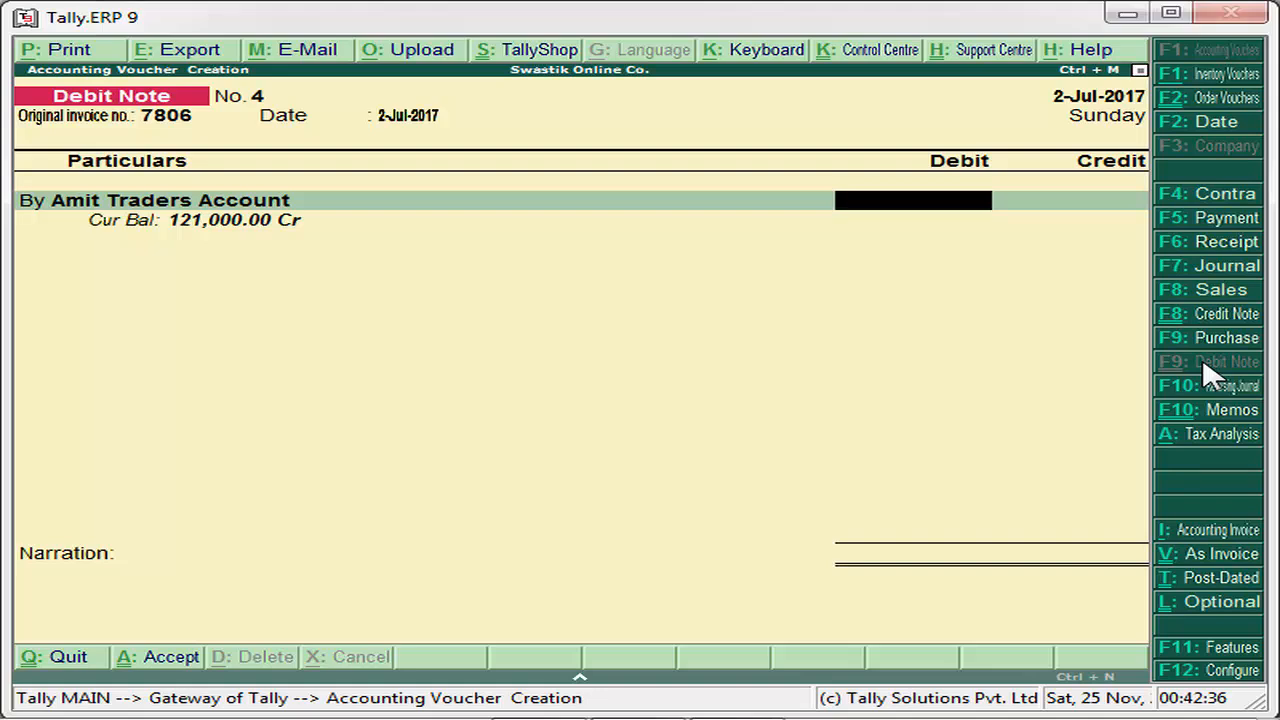
Step: Debit Amit Traders Account with 2,000.00 and allocate the full amount as Agst Ref to pending bill 10
type("2,00")
type("000")
key("Return")
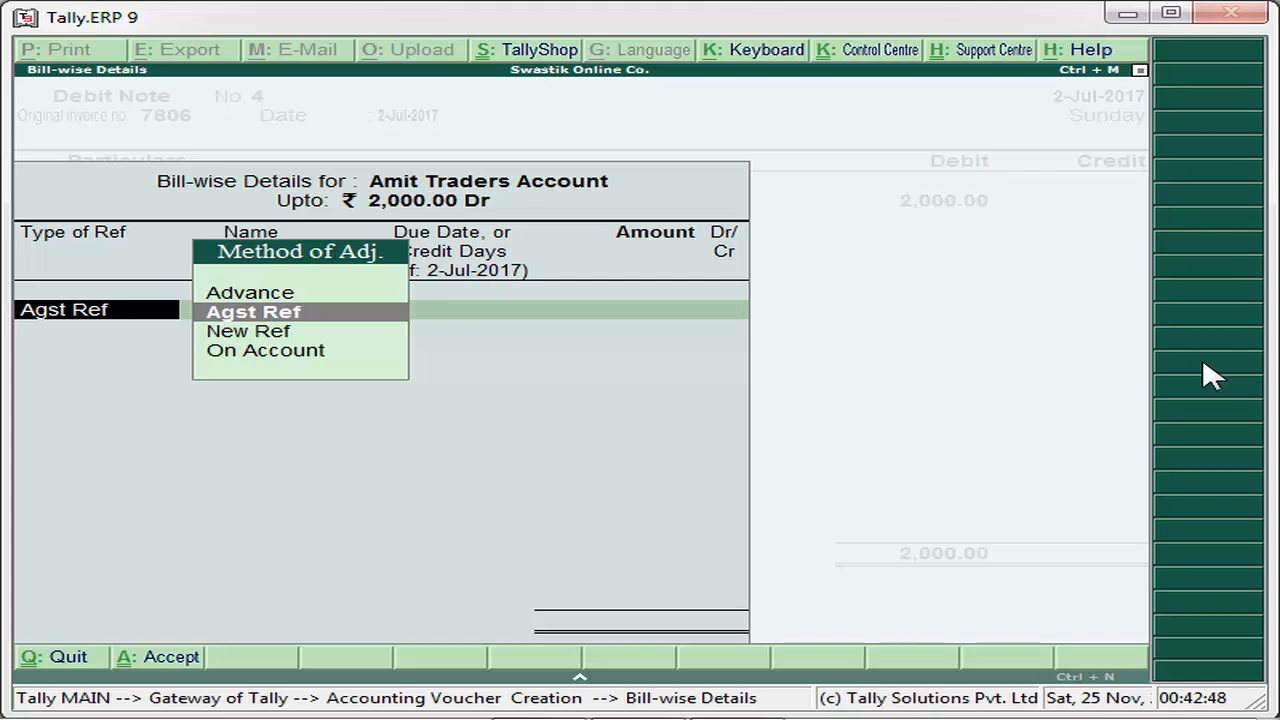
key("Return")
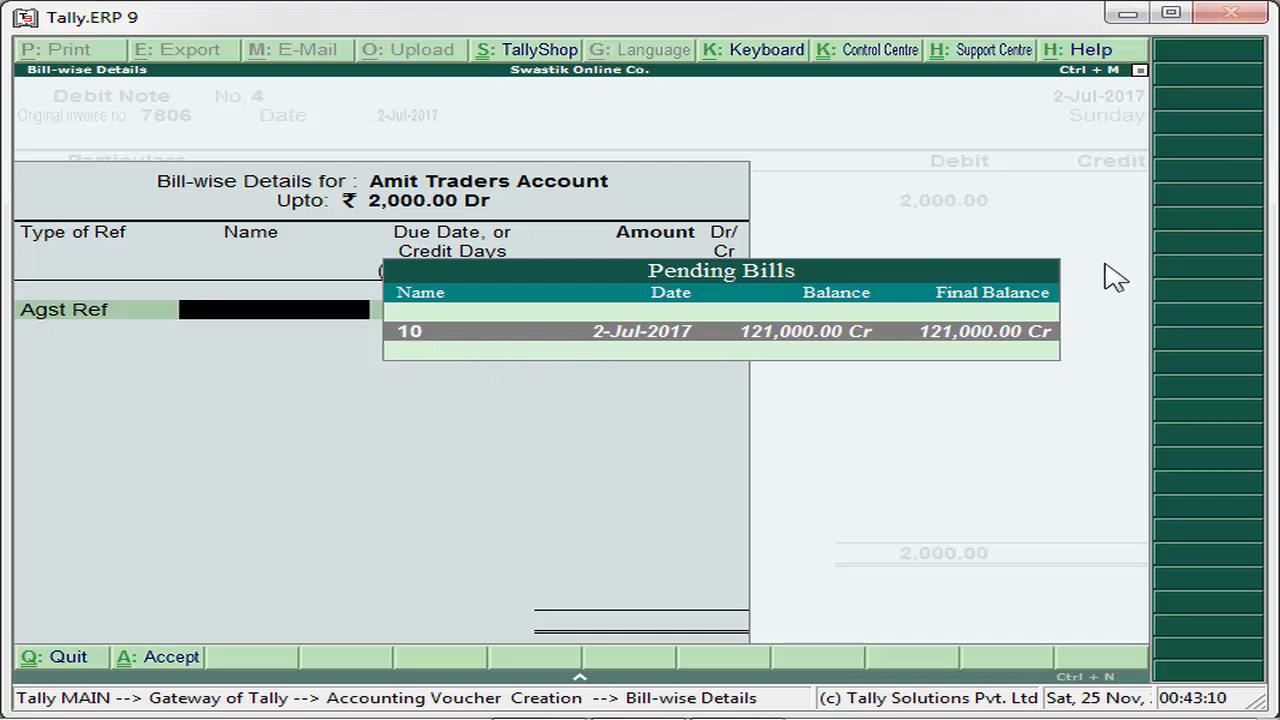
key("Return")
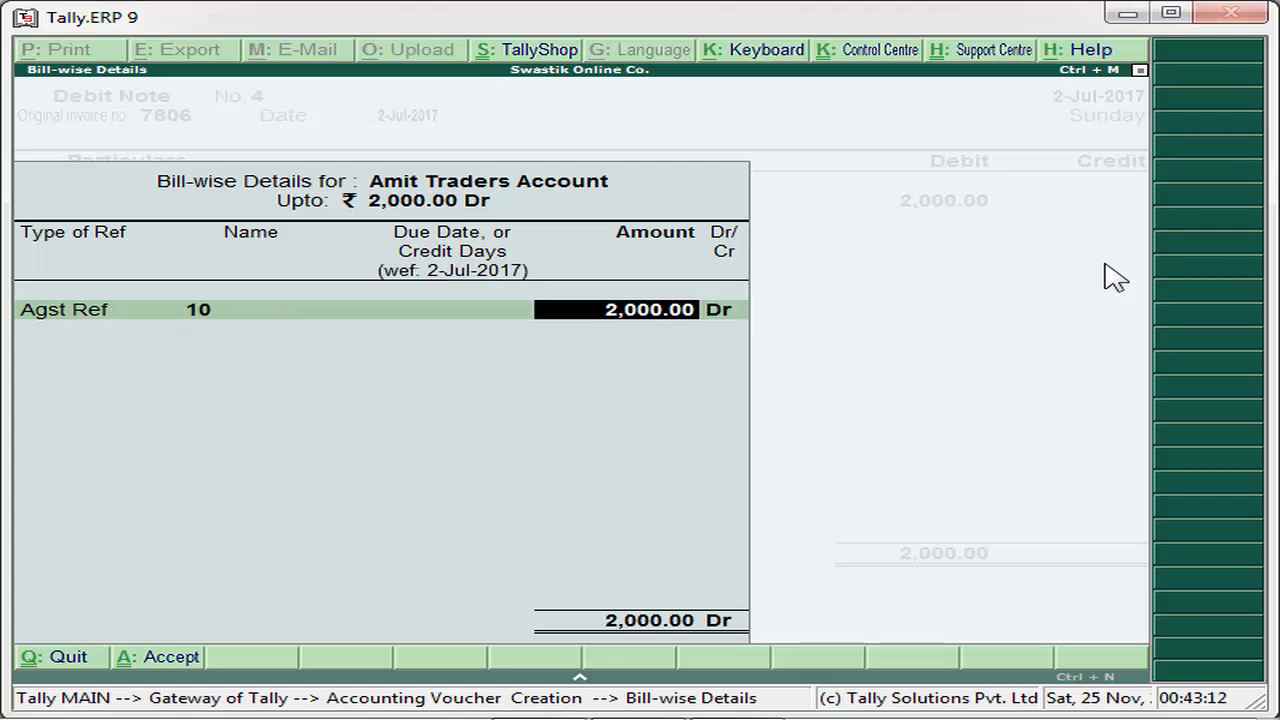
key("Return")
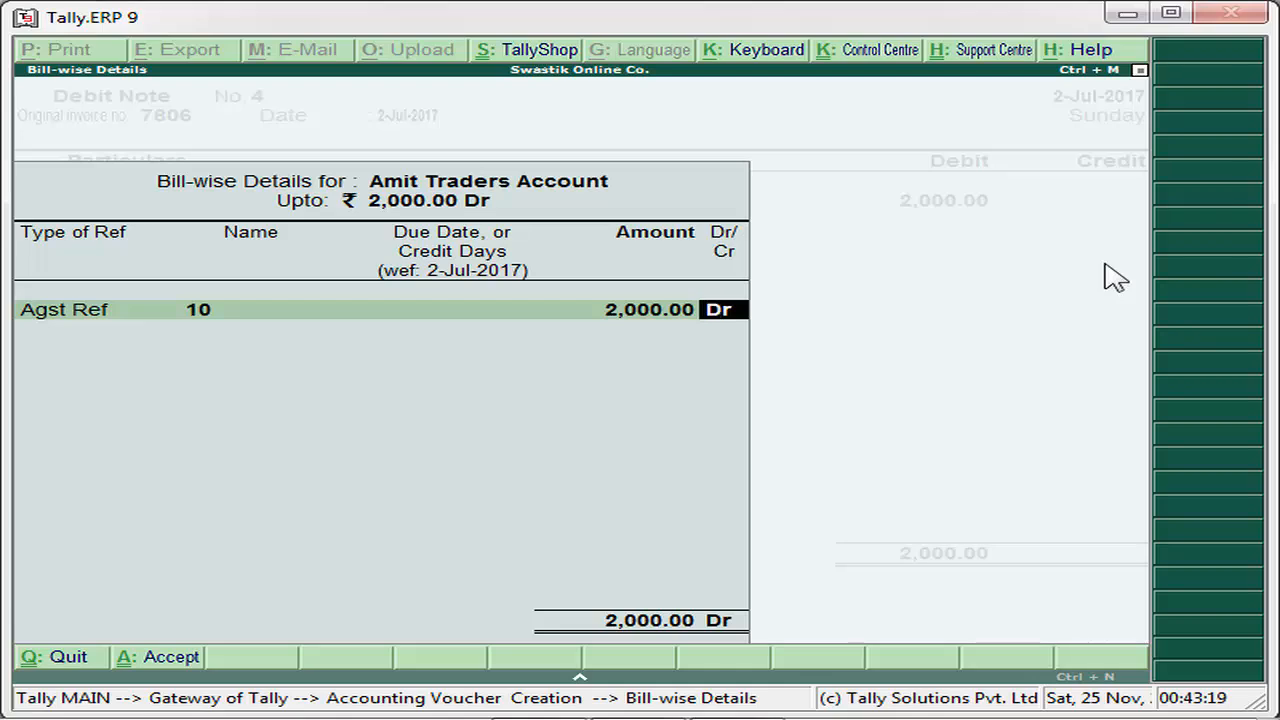
key("Return")
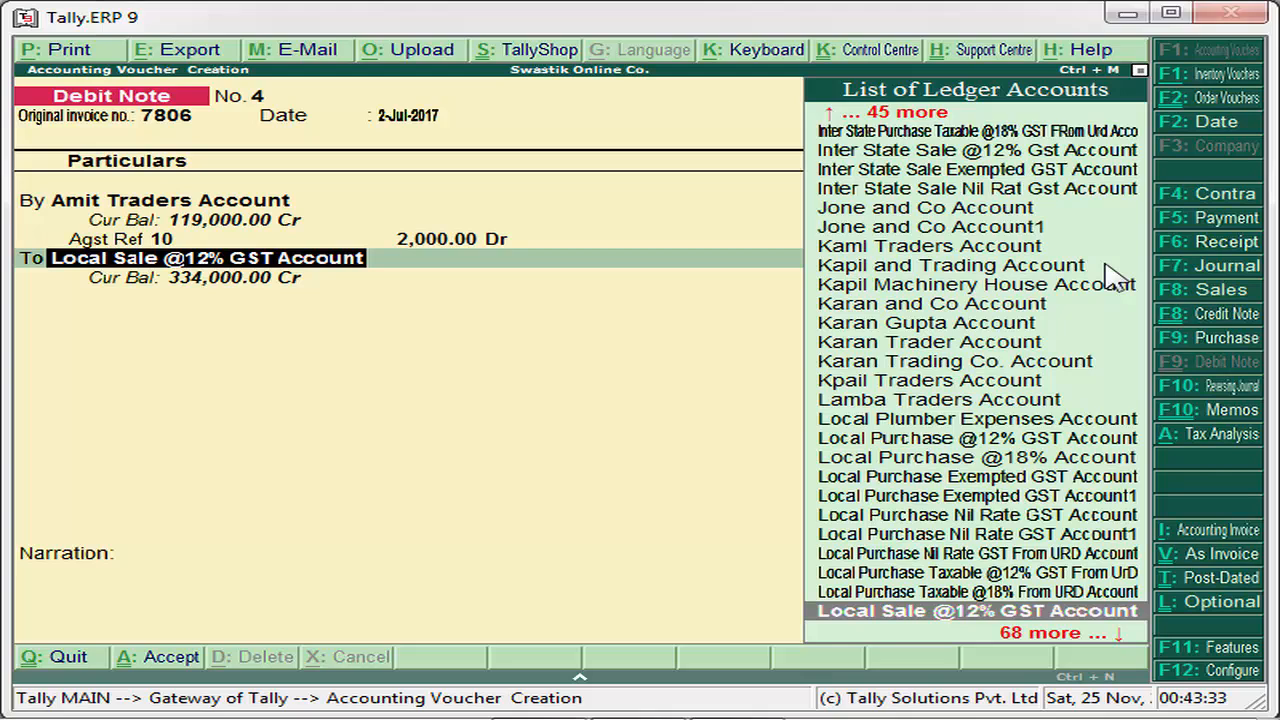
key("Down")
key("Down")
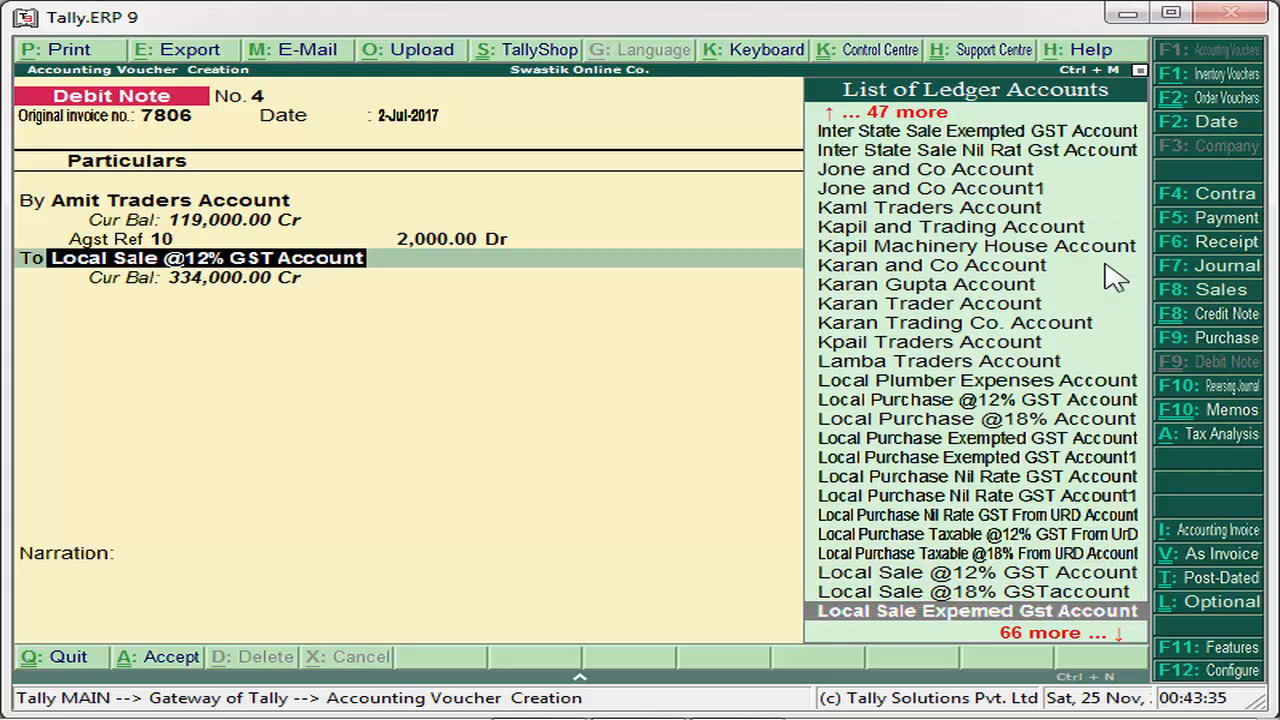
key("Down")
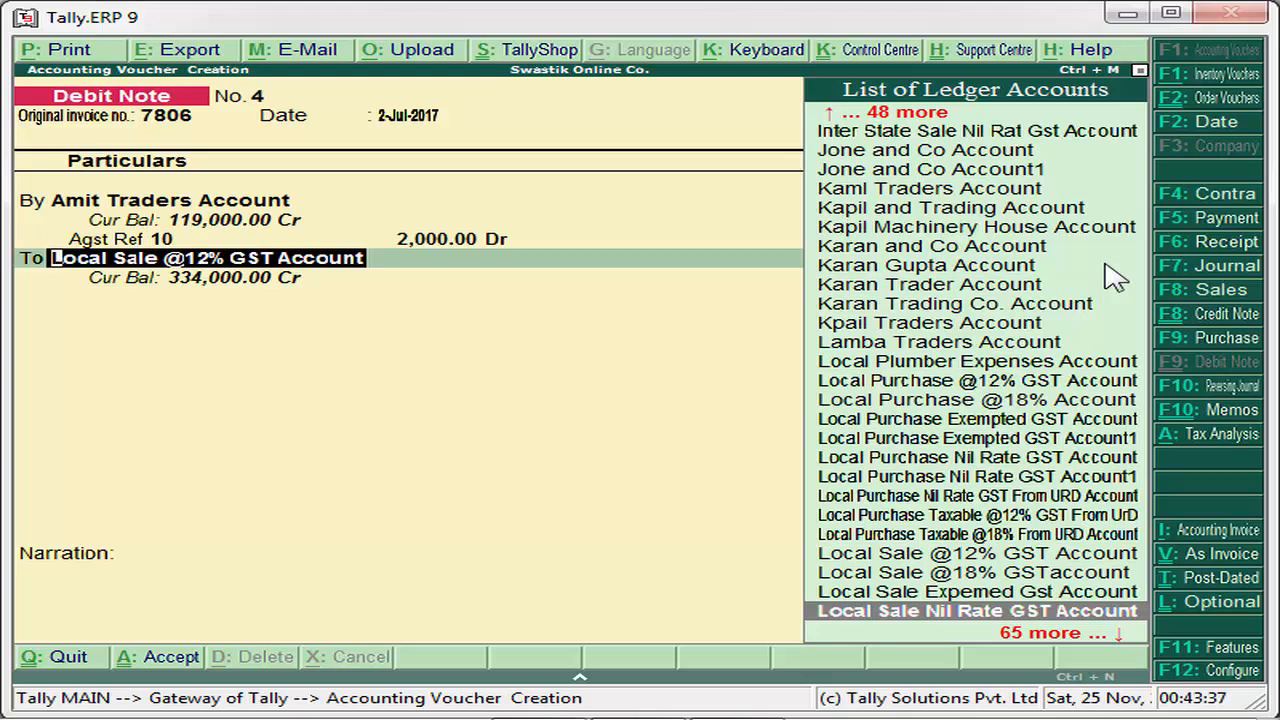
key("Up")
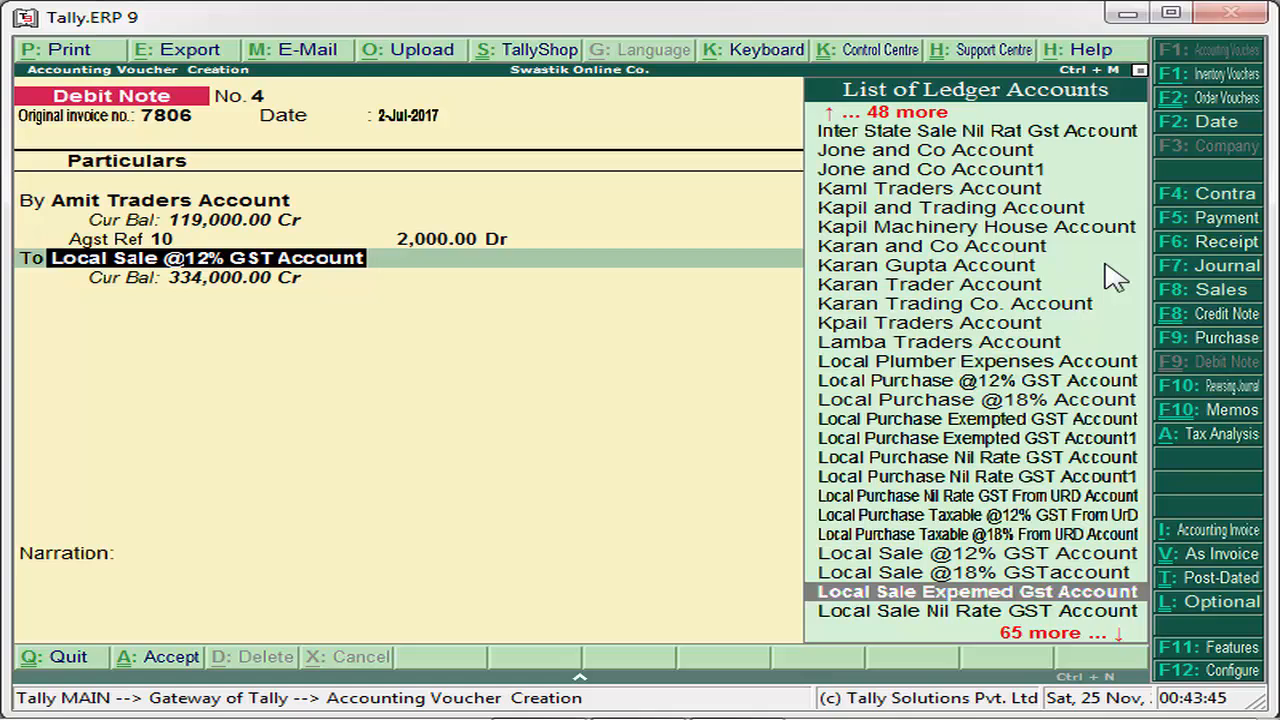
key("Up")
key("Up")
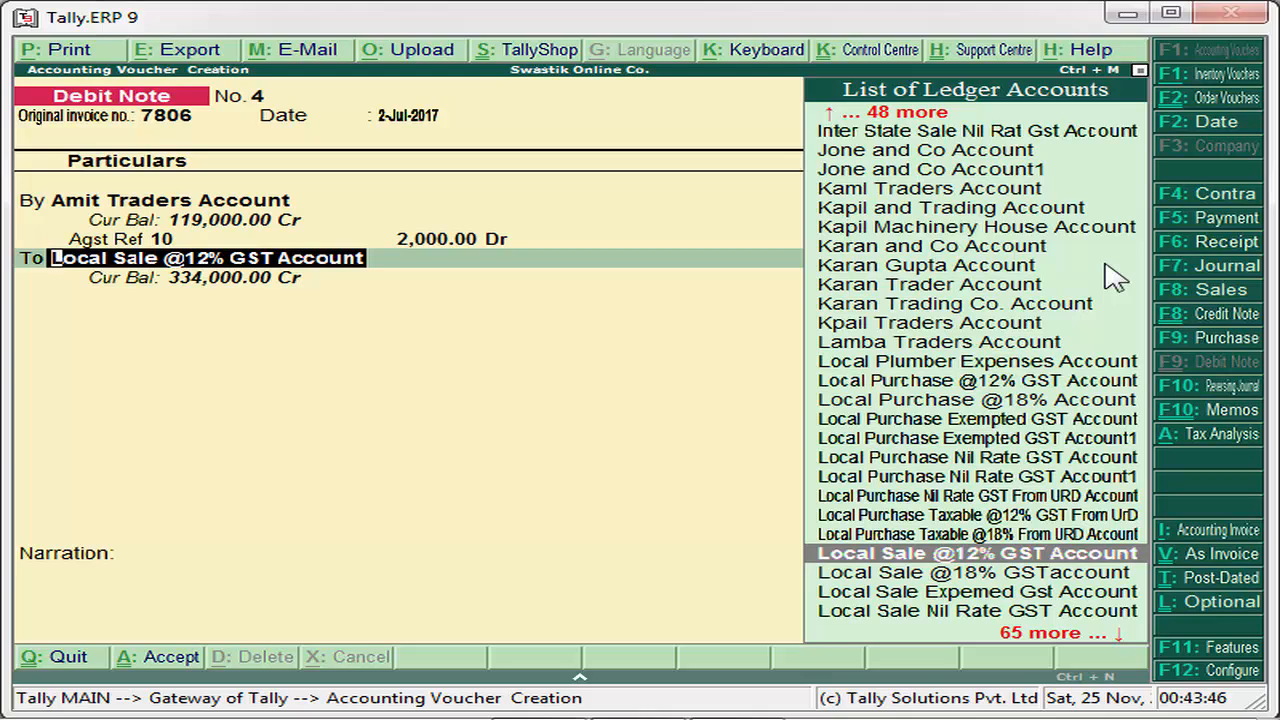
key("Return")
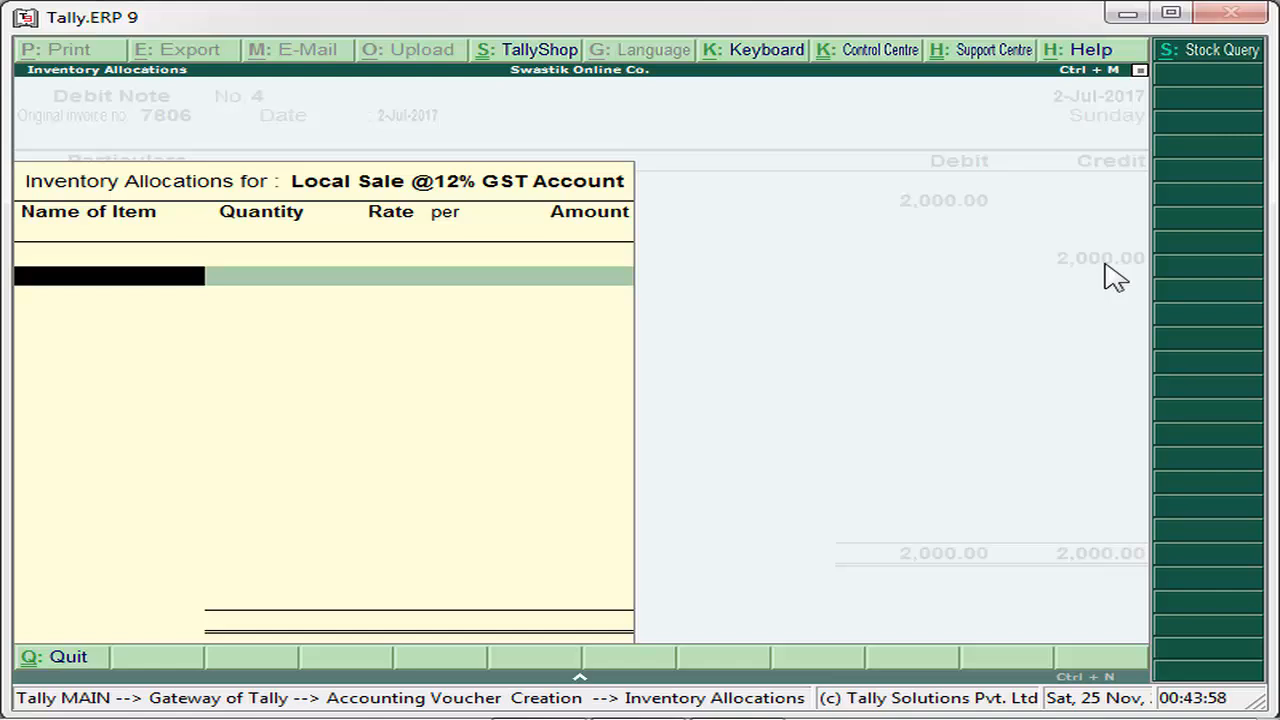
Step: Allocate the stock item LG LED 42 inch to the sale ledger from Main Location, with tracking and order numbers Not Applicable
type("H")
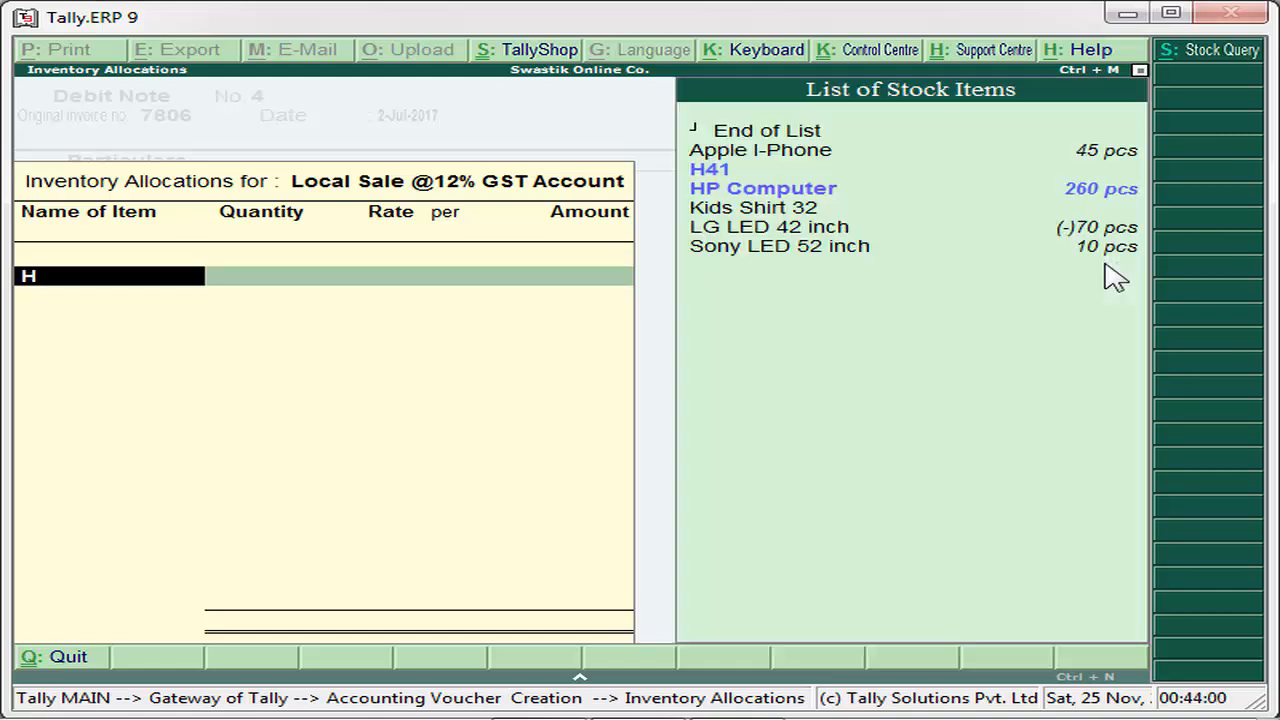
key("Down")
key("Down")
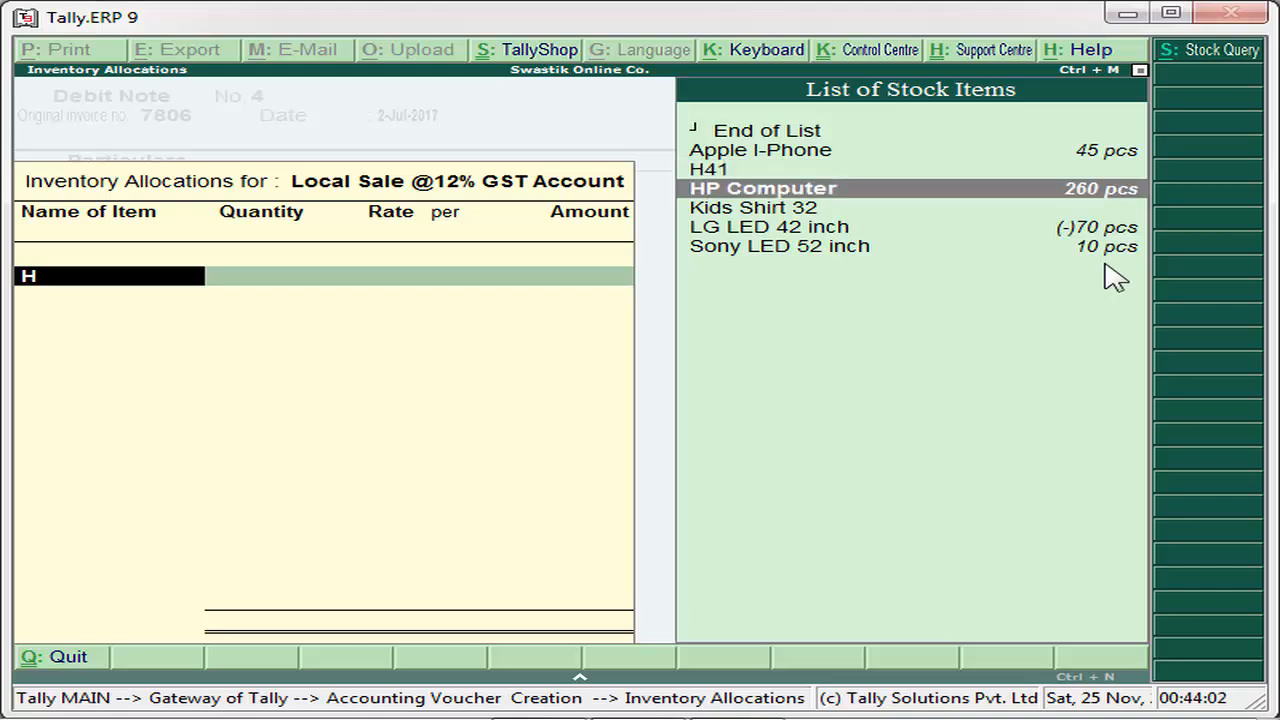
key("Down")
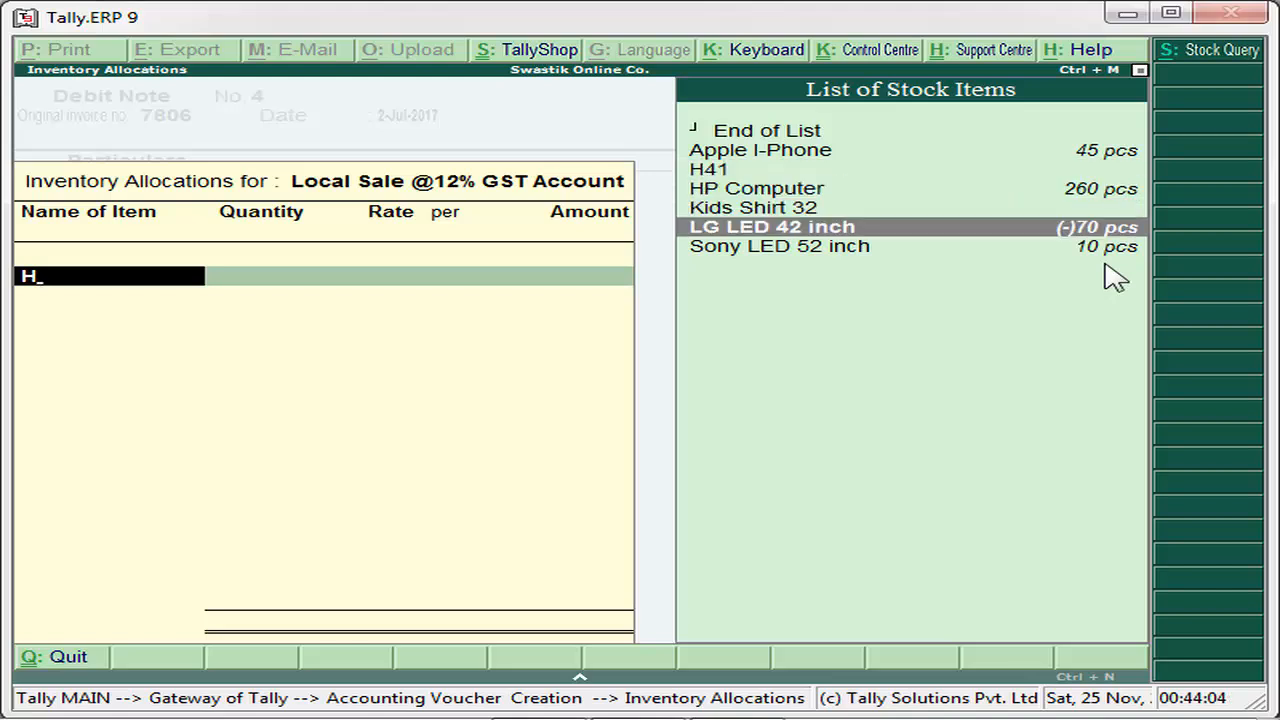
key("Return")
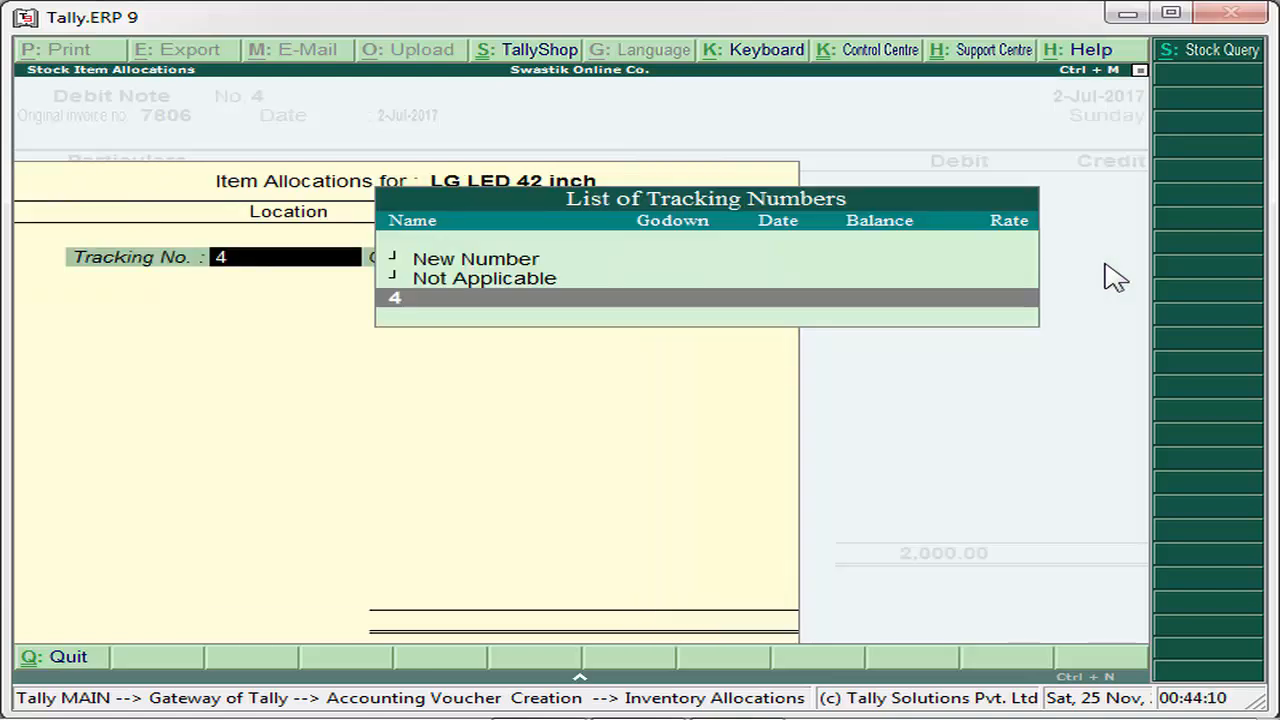
key("Up")
key("Return")
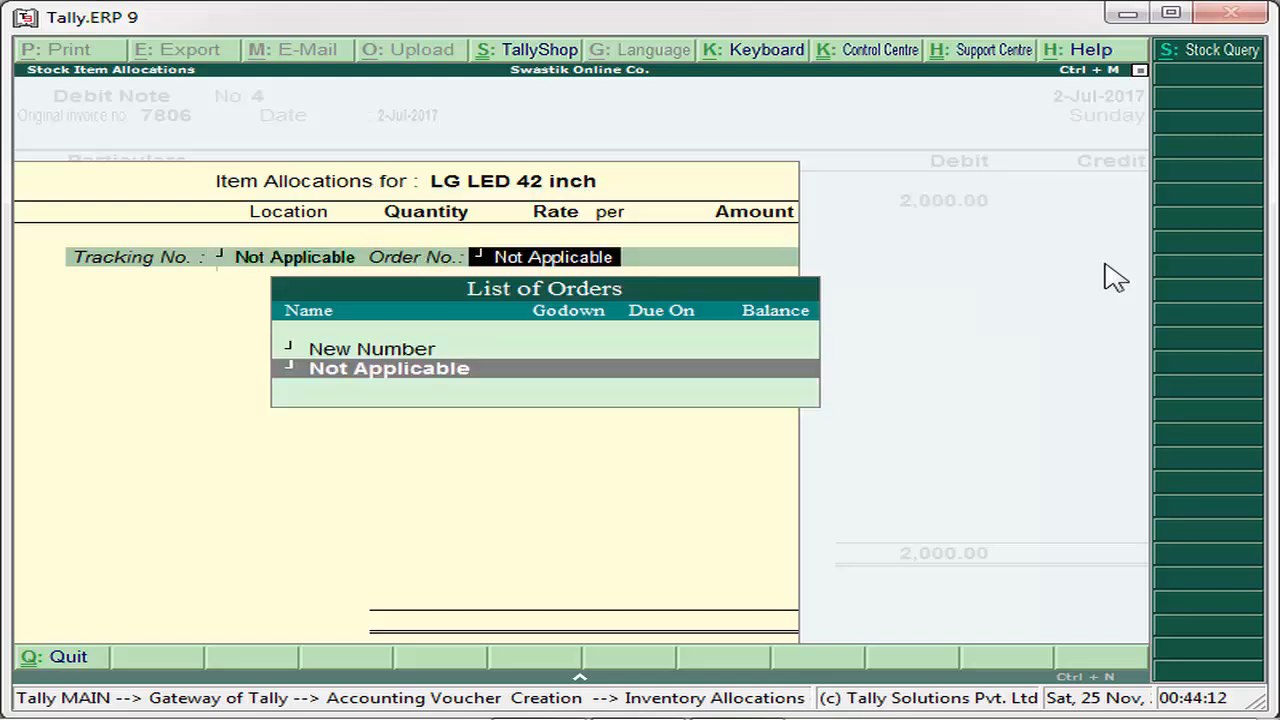
key("Return")
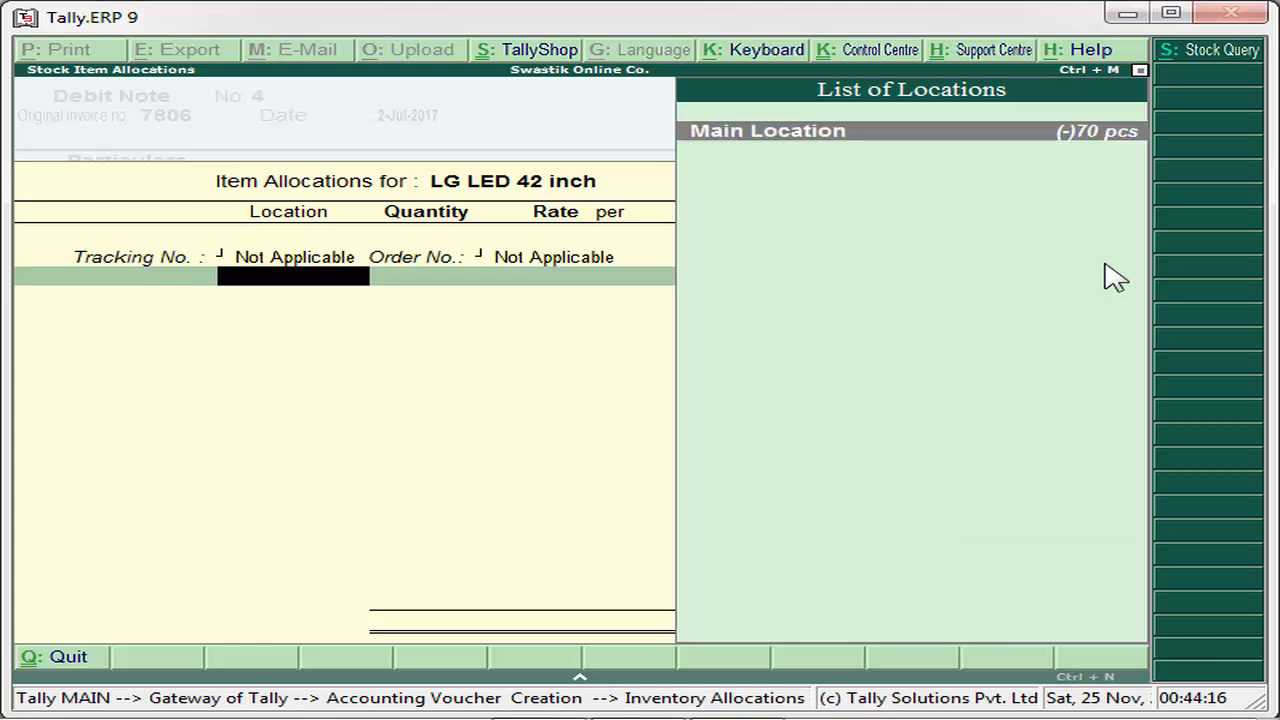
key("Return")
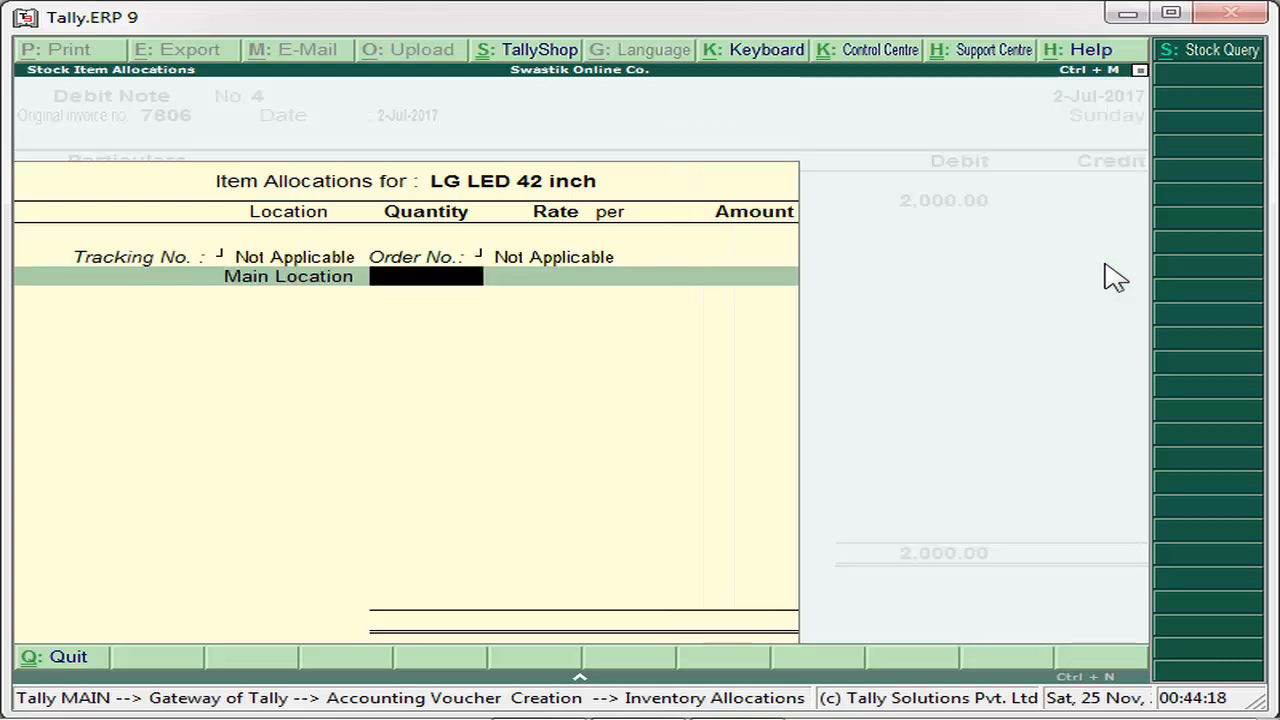
Step: Set the LG LED 42 inch allocation to 2 pcs at a rate of 1,000.00 and finish the inventory allocation
type("2")
key("Return")
key("Return")
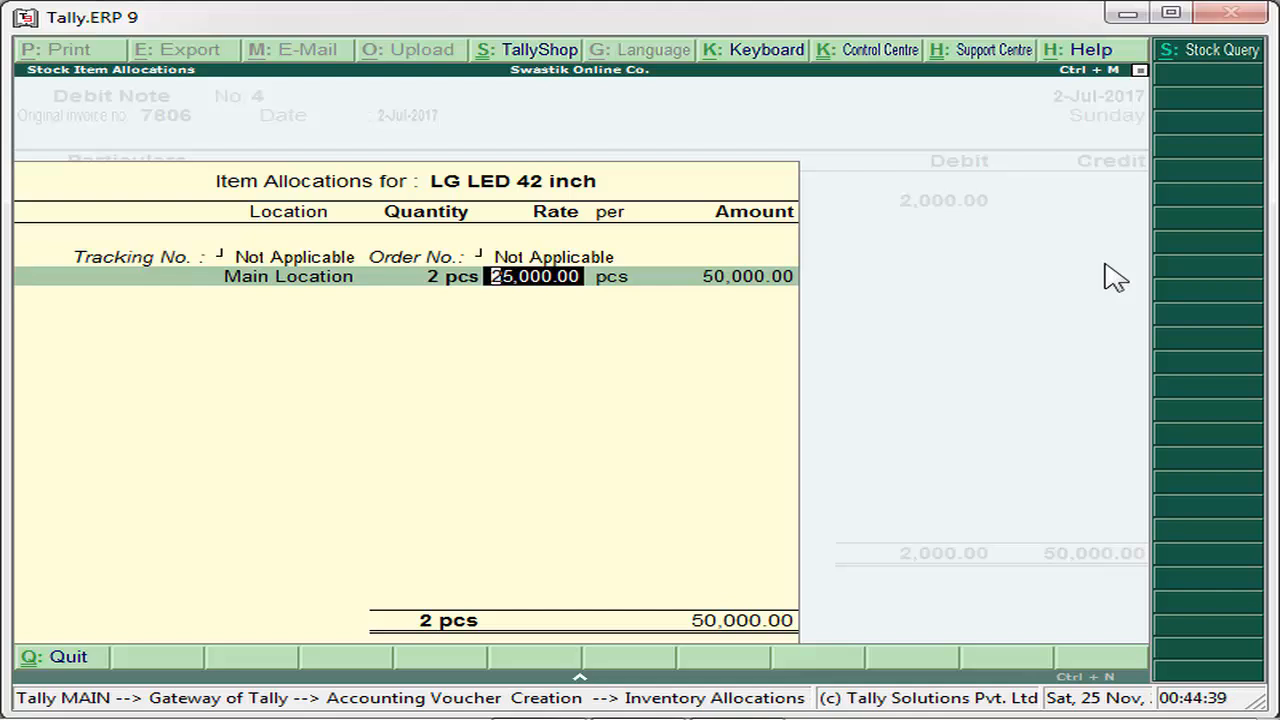
type("1,000")
key("Return")
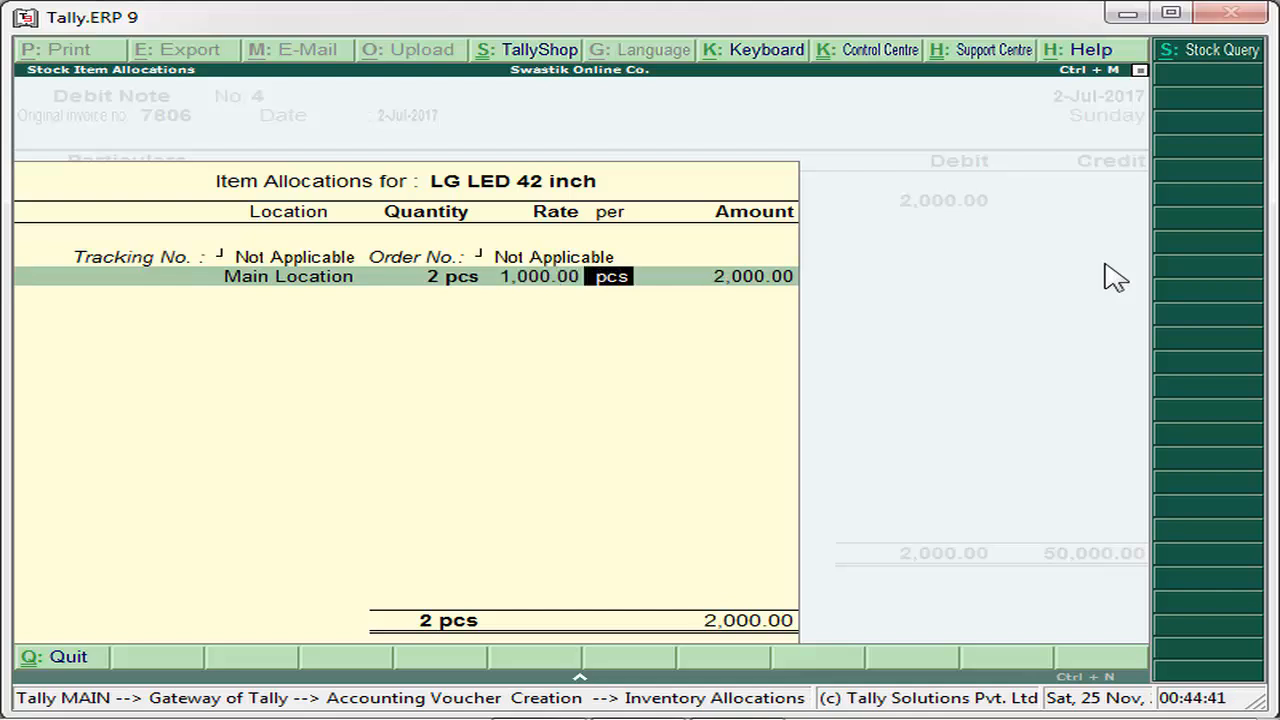
key("Return")
key("Return")
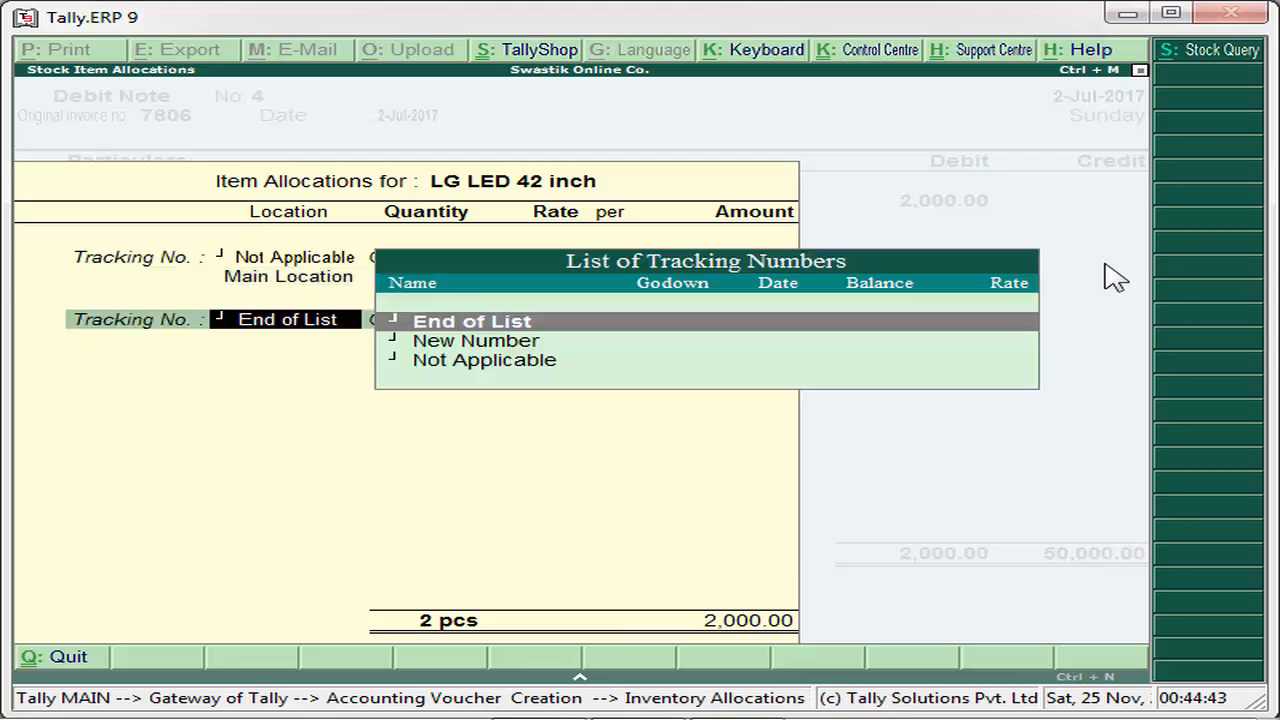
key("Return")
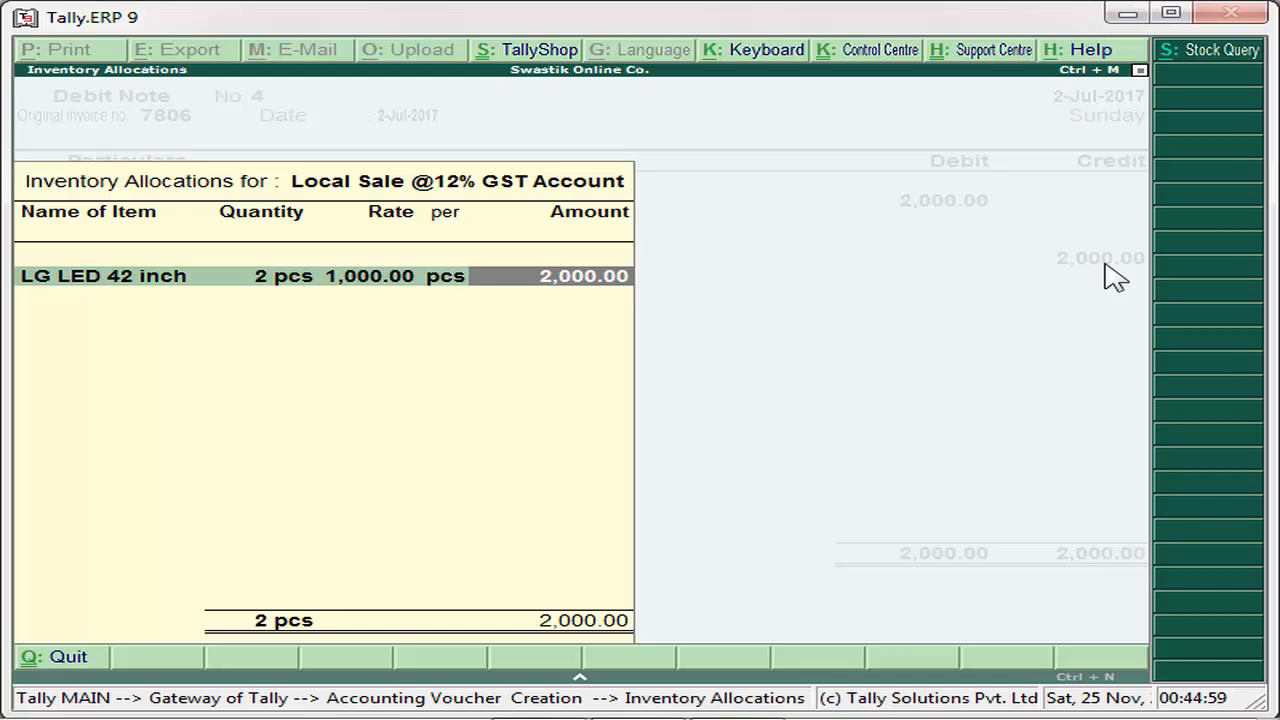
key("Return")
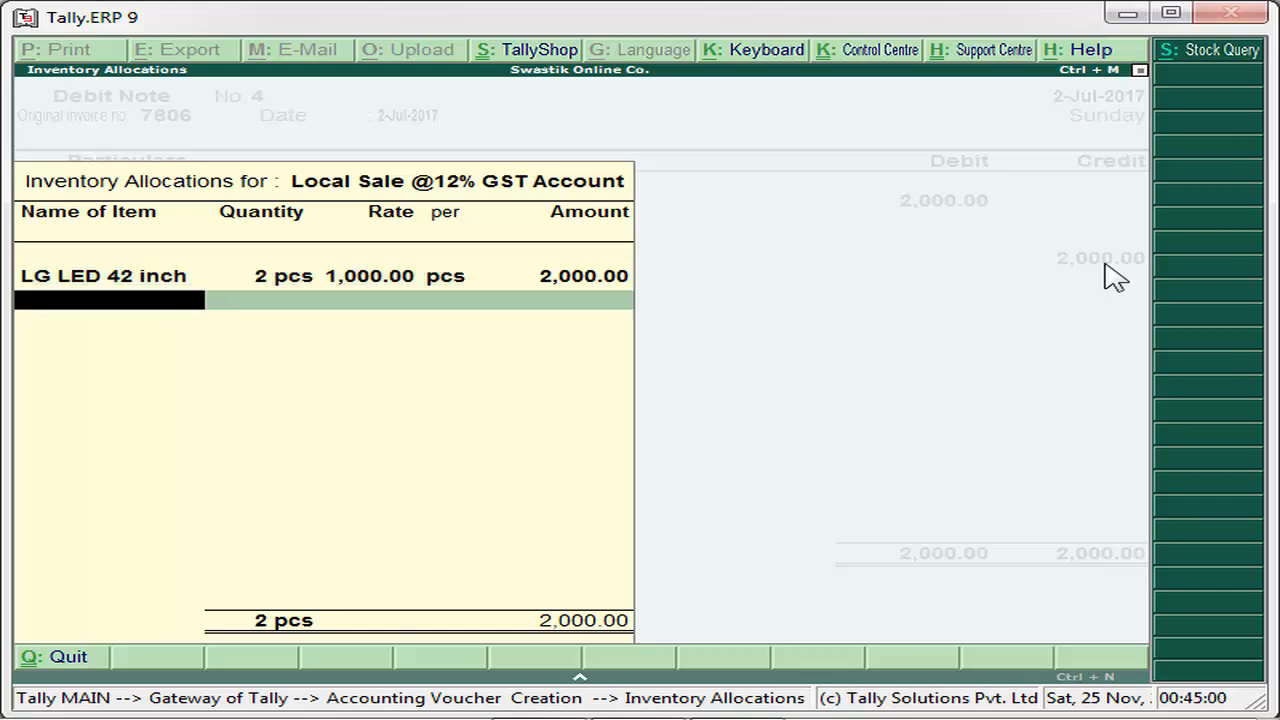
key("Return")
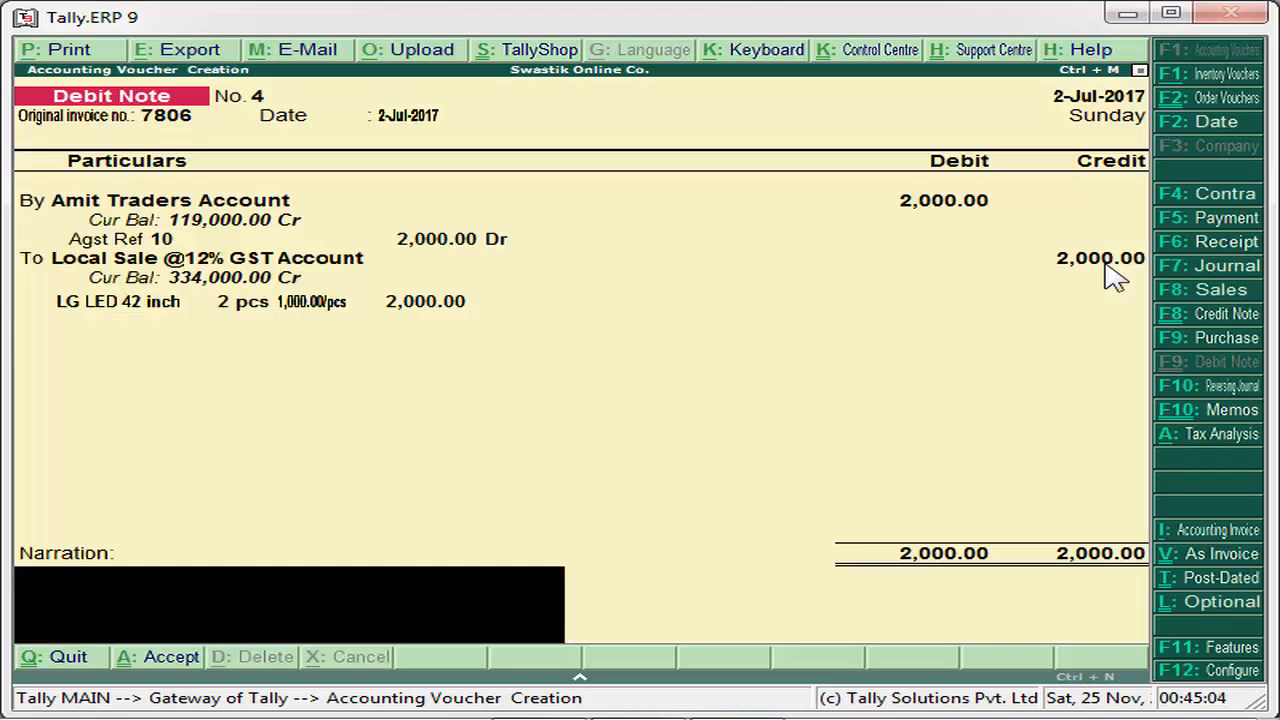
Step: Remove LG LED 42 inch from the sale ledger's inventory allocation by replacing it with End of List
key("BackSpace")
key("BackSpace")
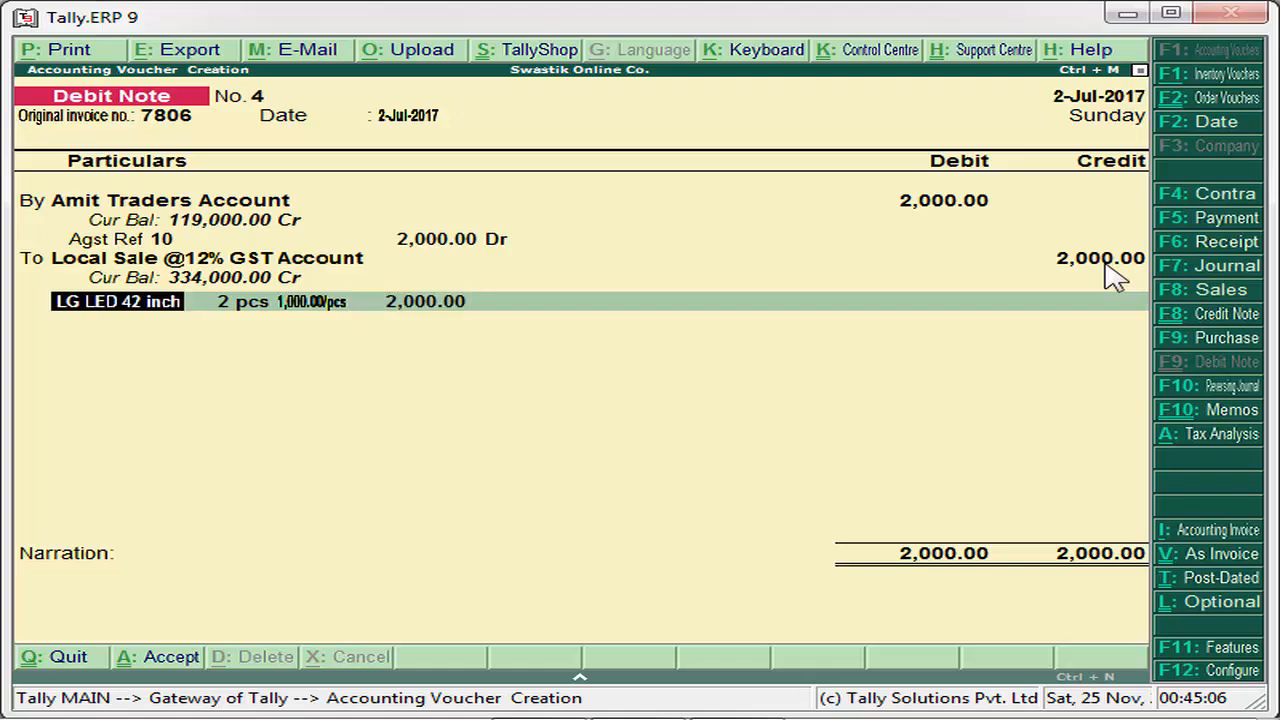
key("BackSpace")
key("Return")
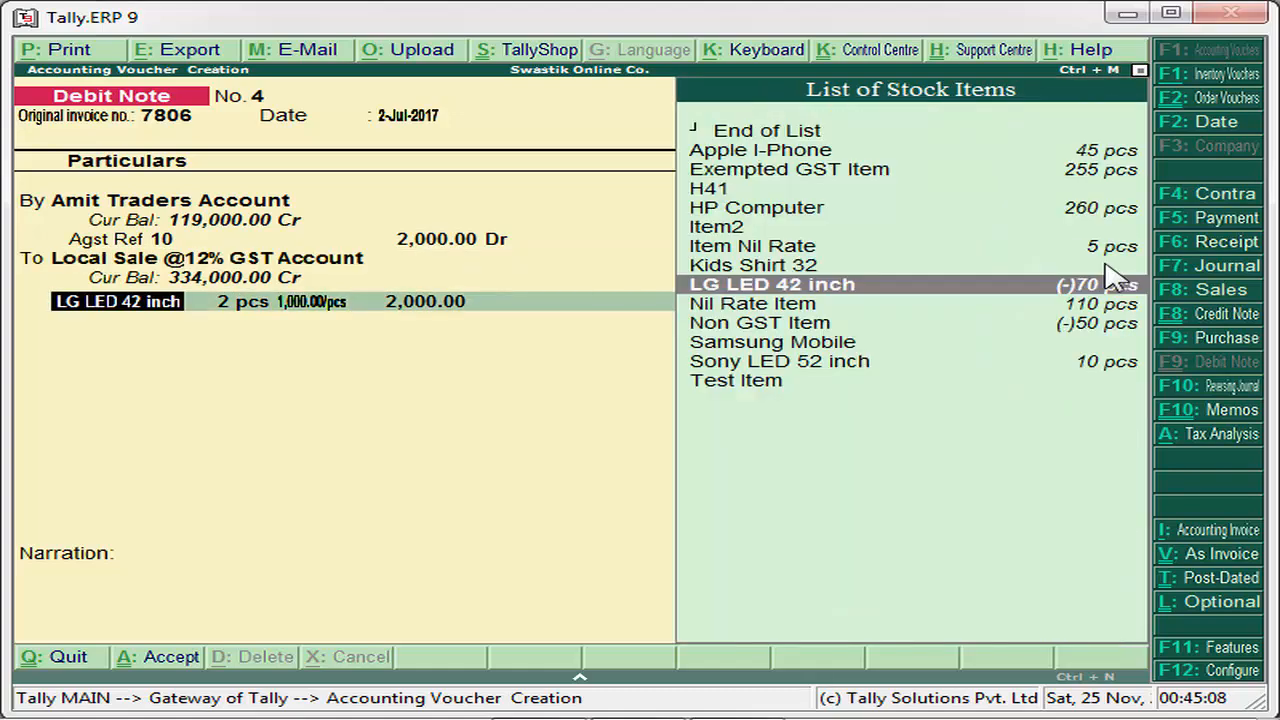
key("Up")
key("Up")
key("Up")
key("Up")
key("Up")
key("Up")
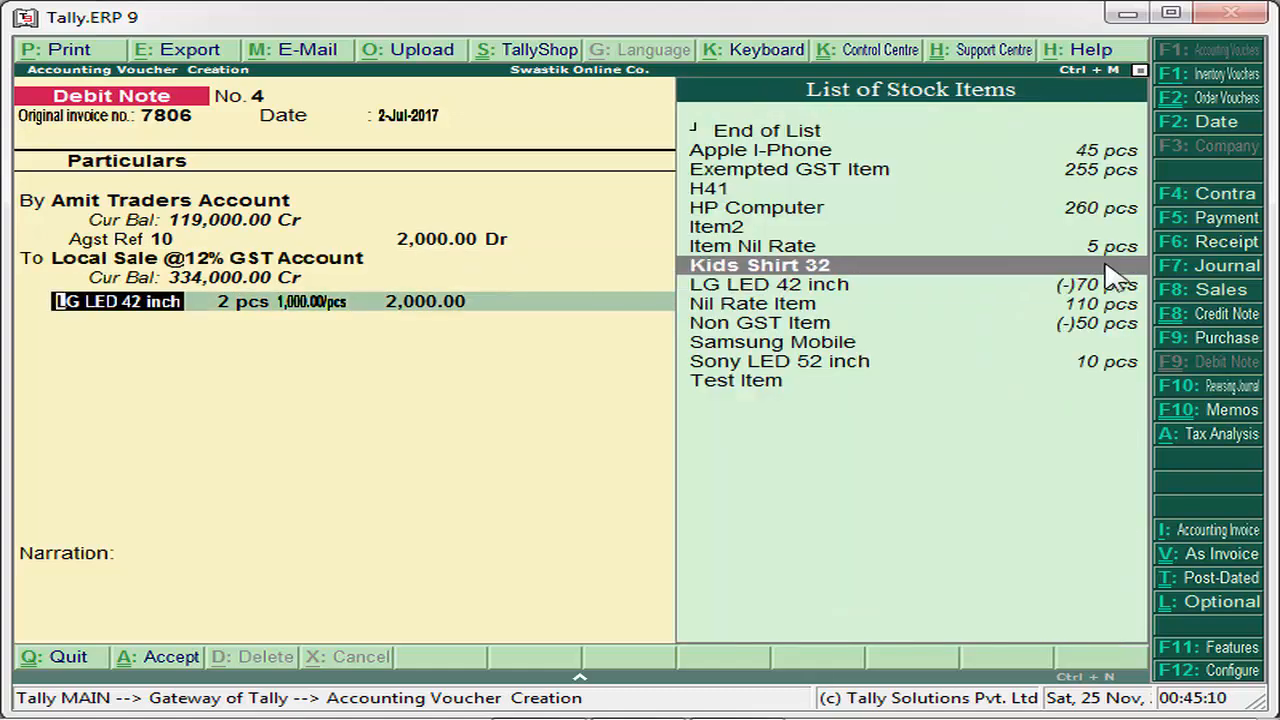
key("Up")
key("Up")
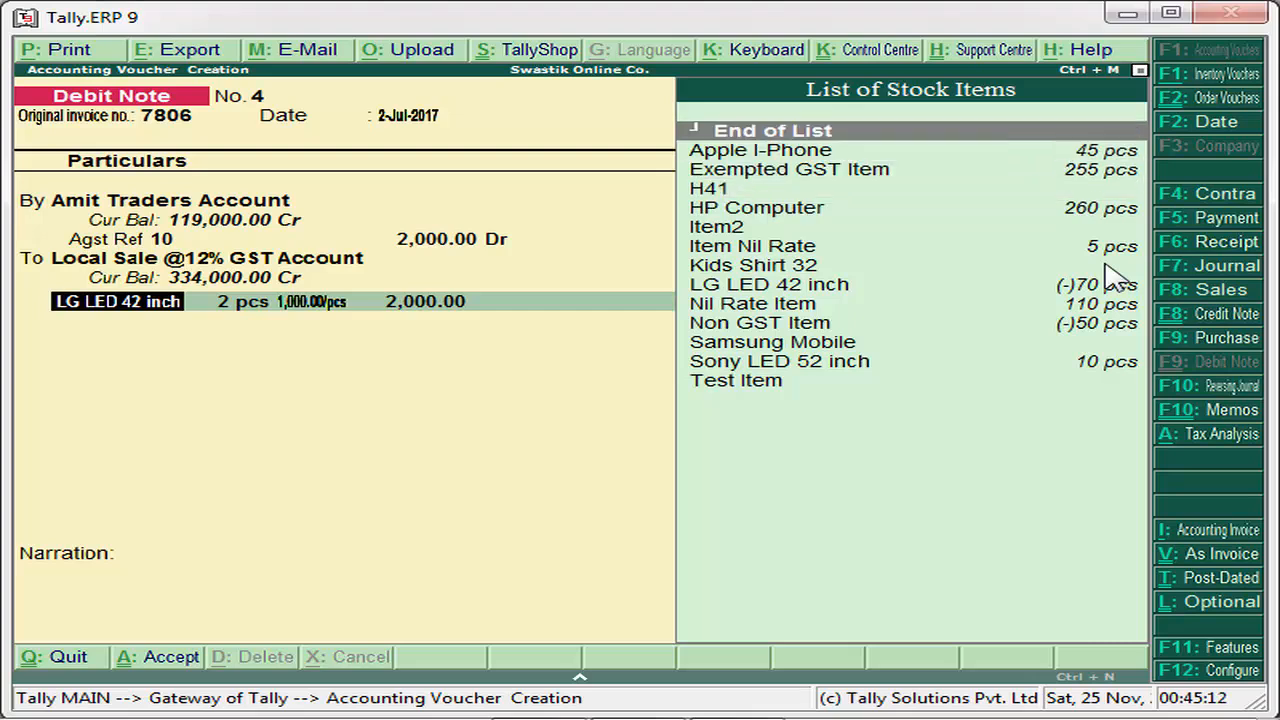
key("Return")
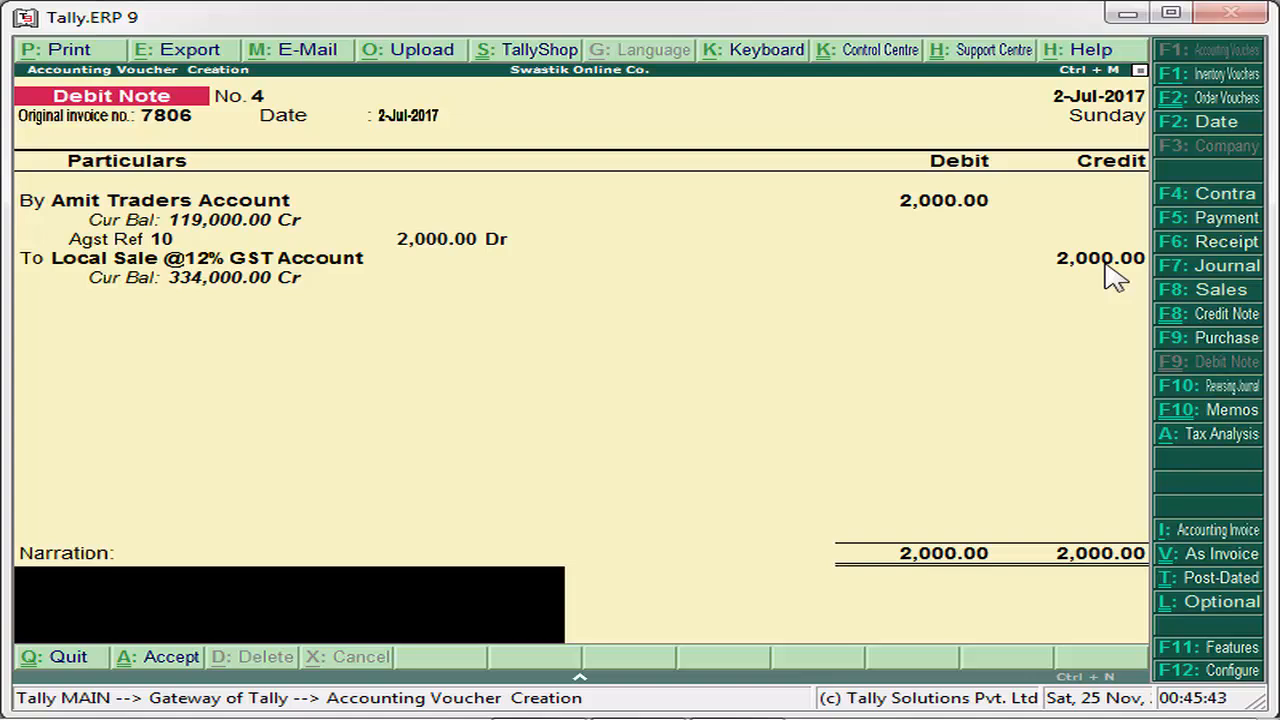
Step: Keep the credit amount, leave the narration blank and decline to accept the debit note
key("BackSpace")
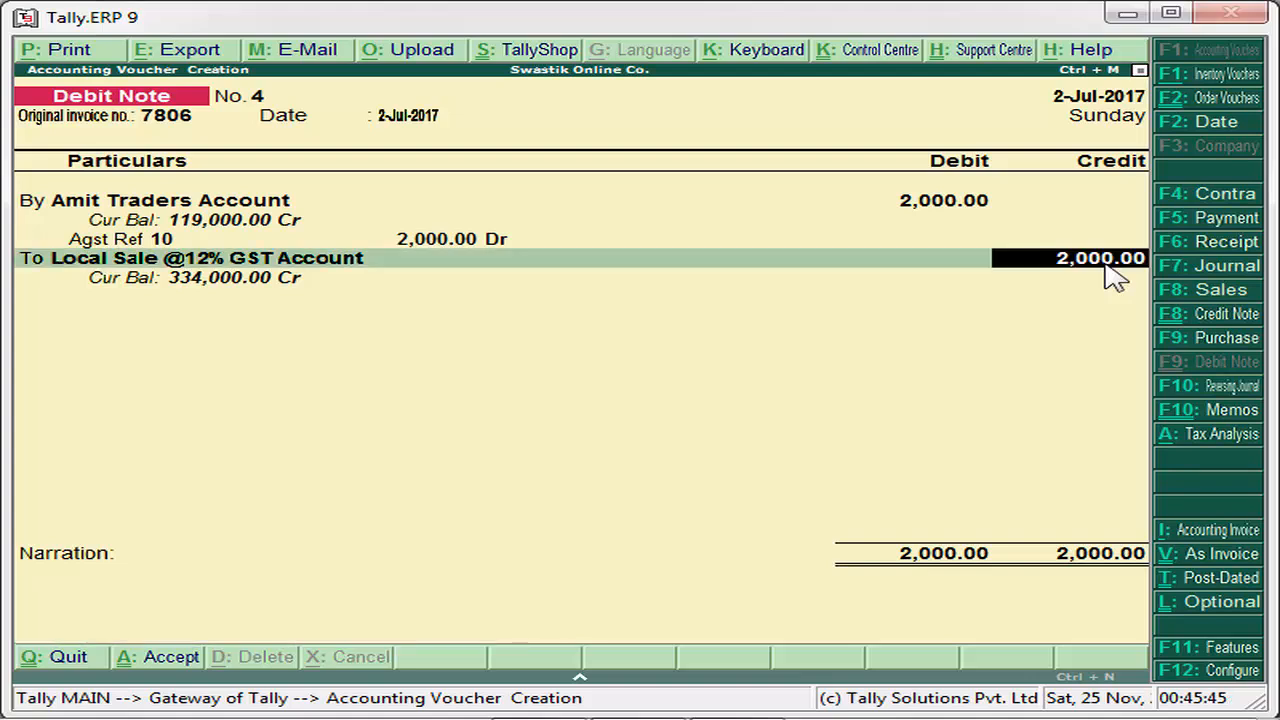
key("Return")
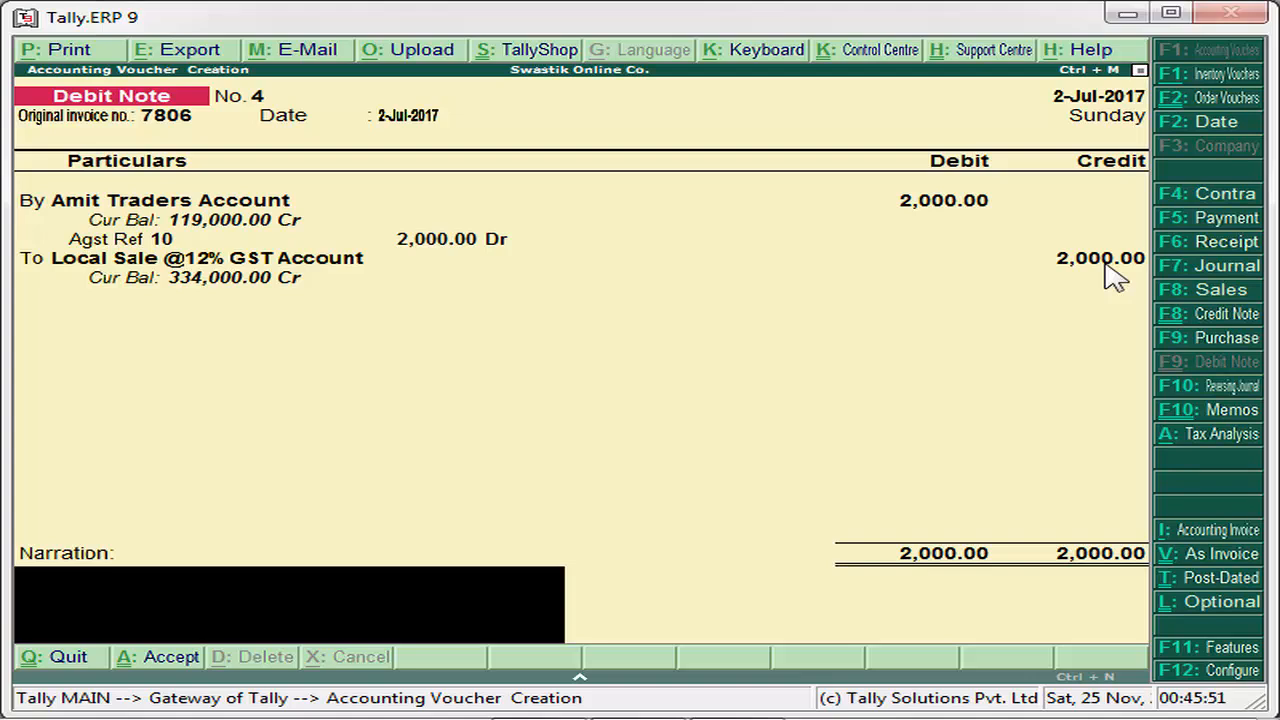
key("Return")
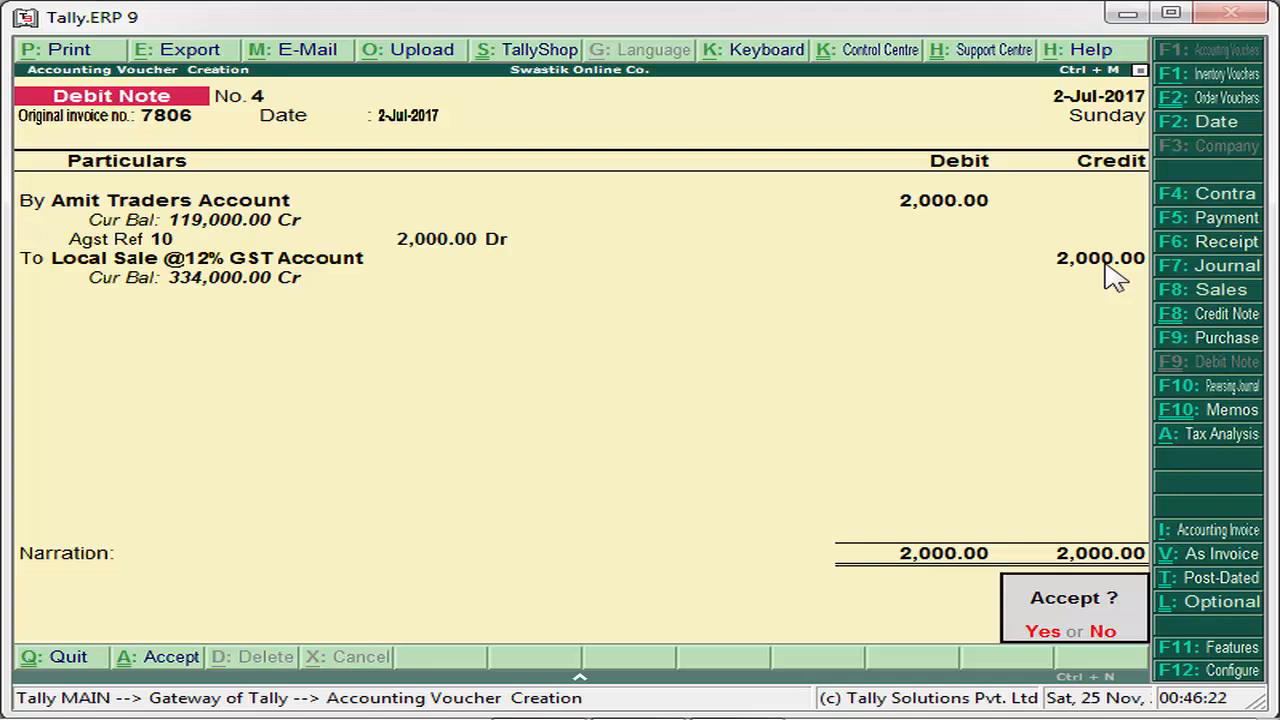
key("n")
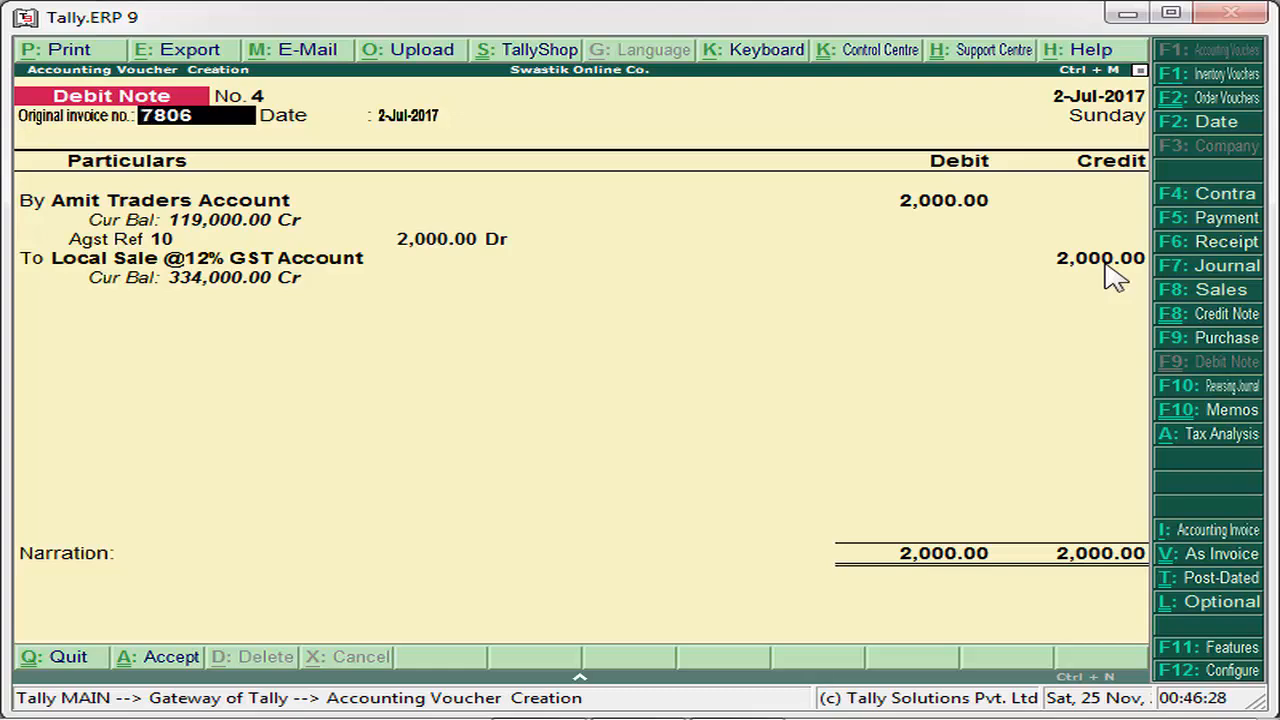
Step: Review the original invoice details, buyer's details, bill allocation and credited ledger of the debit note
key("Return")
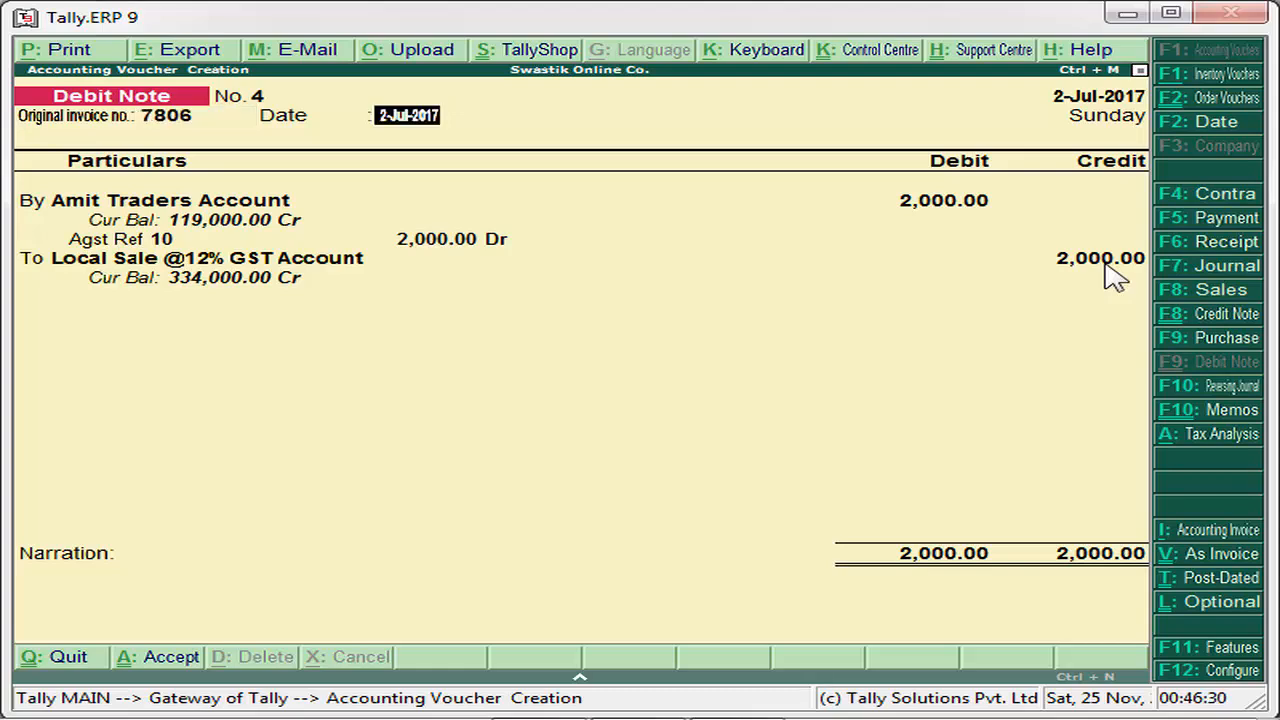
key("Return")
key("Return")
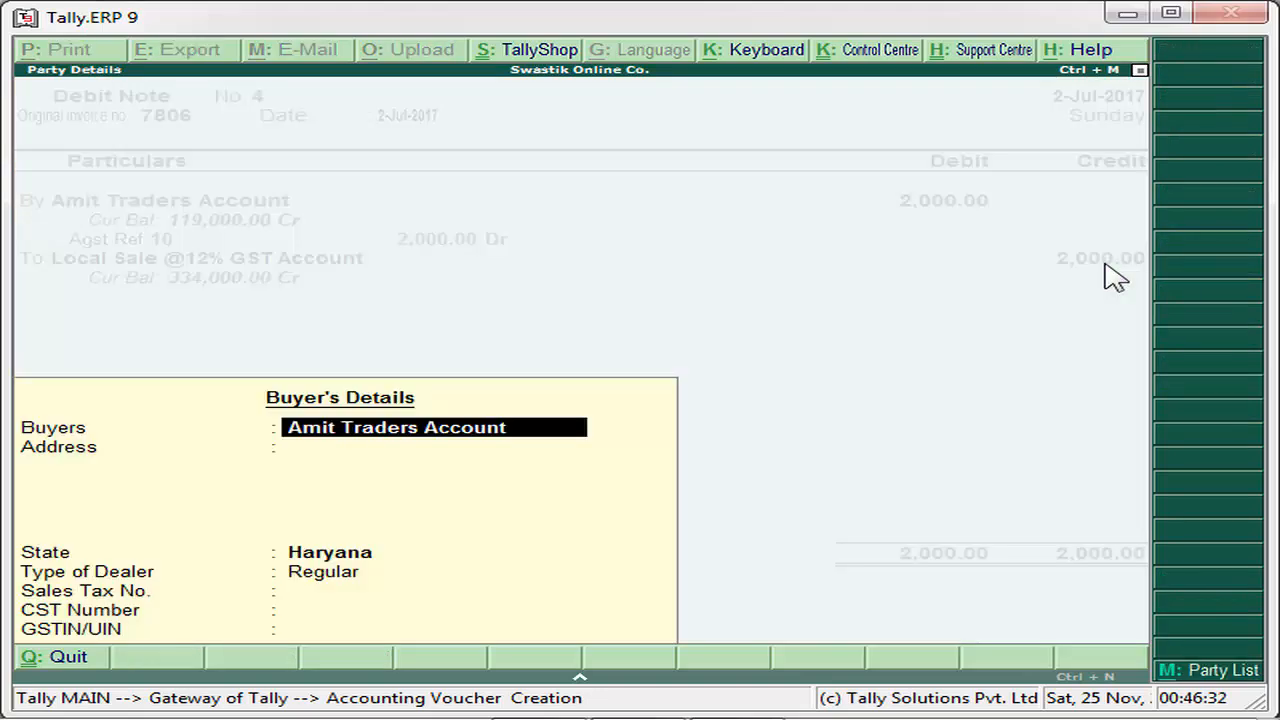
key("Return")
key("Return")
key("Return")
key("Return")
key("Return")
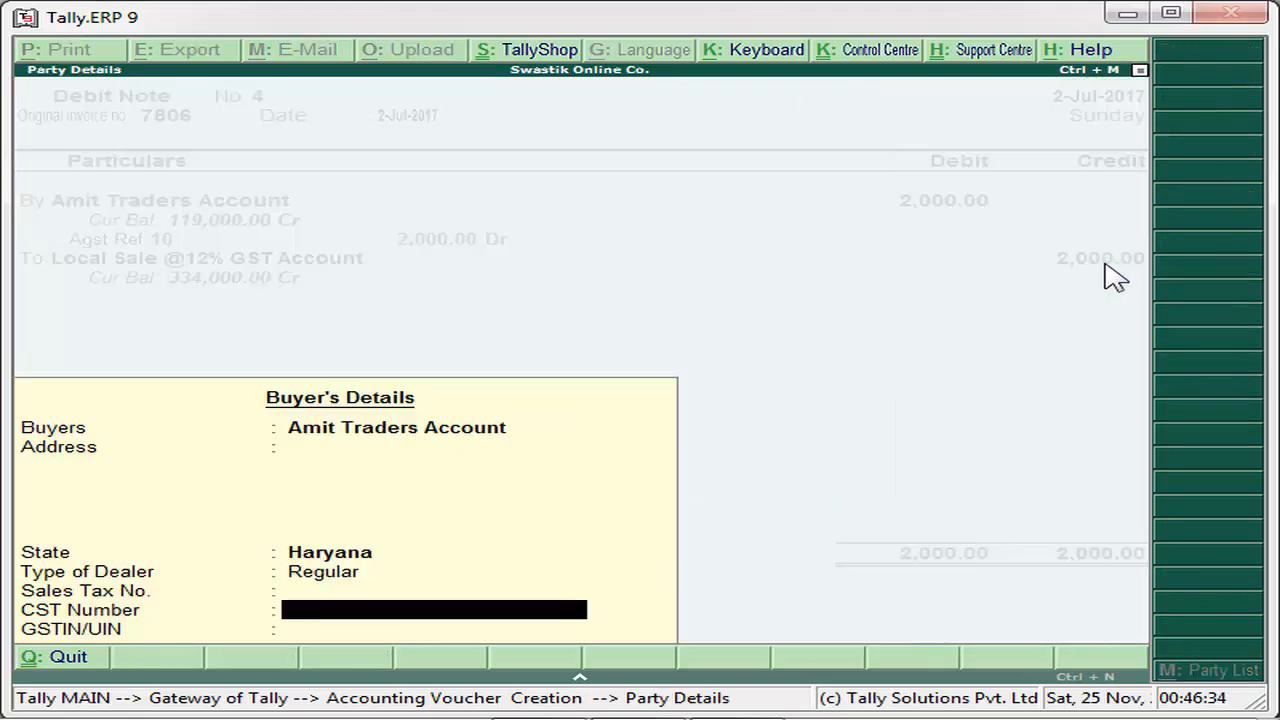
key("Return")
key("Return")
key("Return")
key("Return")
key("Return")
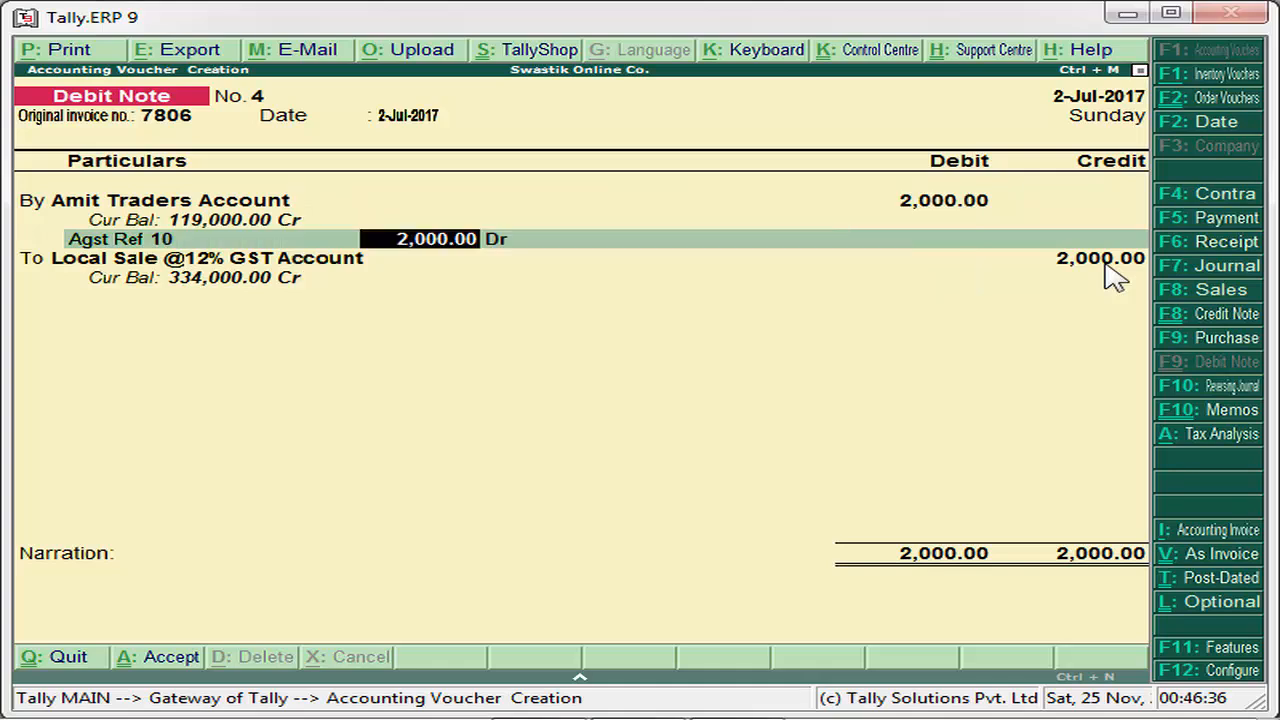
key("Return")
key("Return")
key("Return")
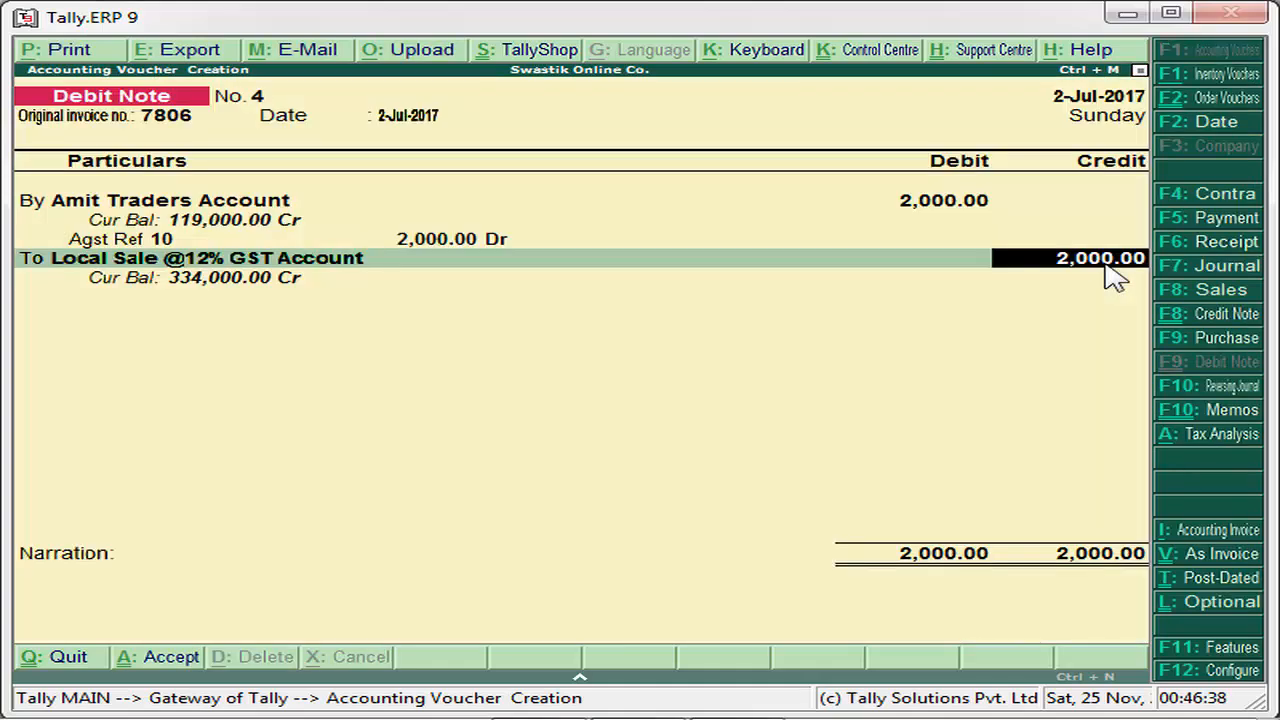
key("Return")
Step: Set the amount debited to Amit Traders Account to 2,240.00
key("BackSpace")
key("BackSpace")
key("BackSpace")
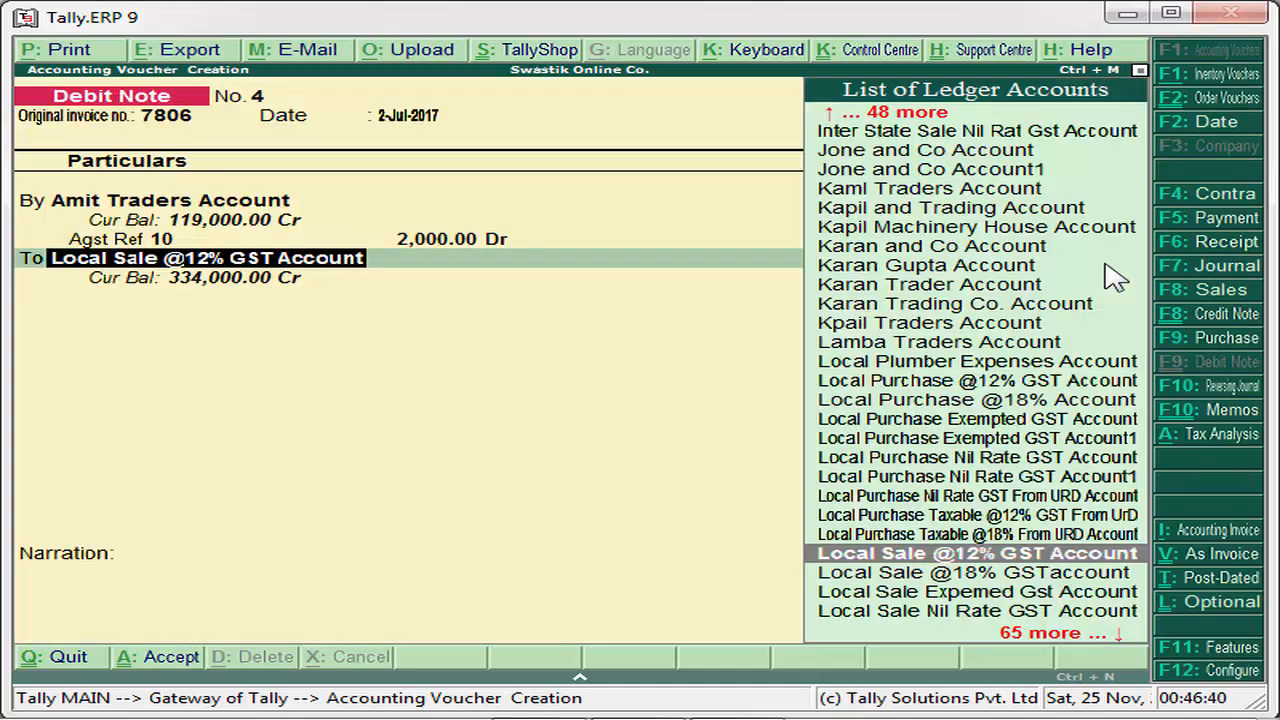
key("BackSpace")
key("BackSpace")
key("BackSpace")
key("BackSpace")
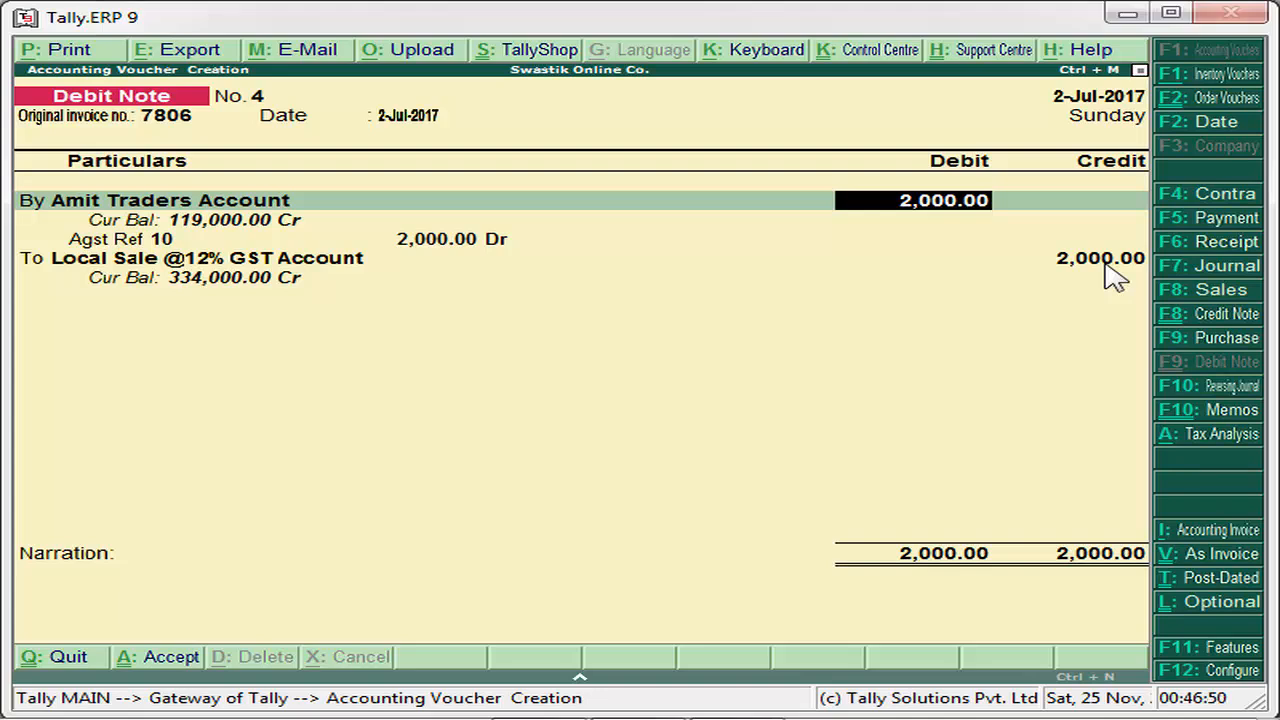
type("2240")
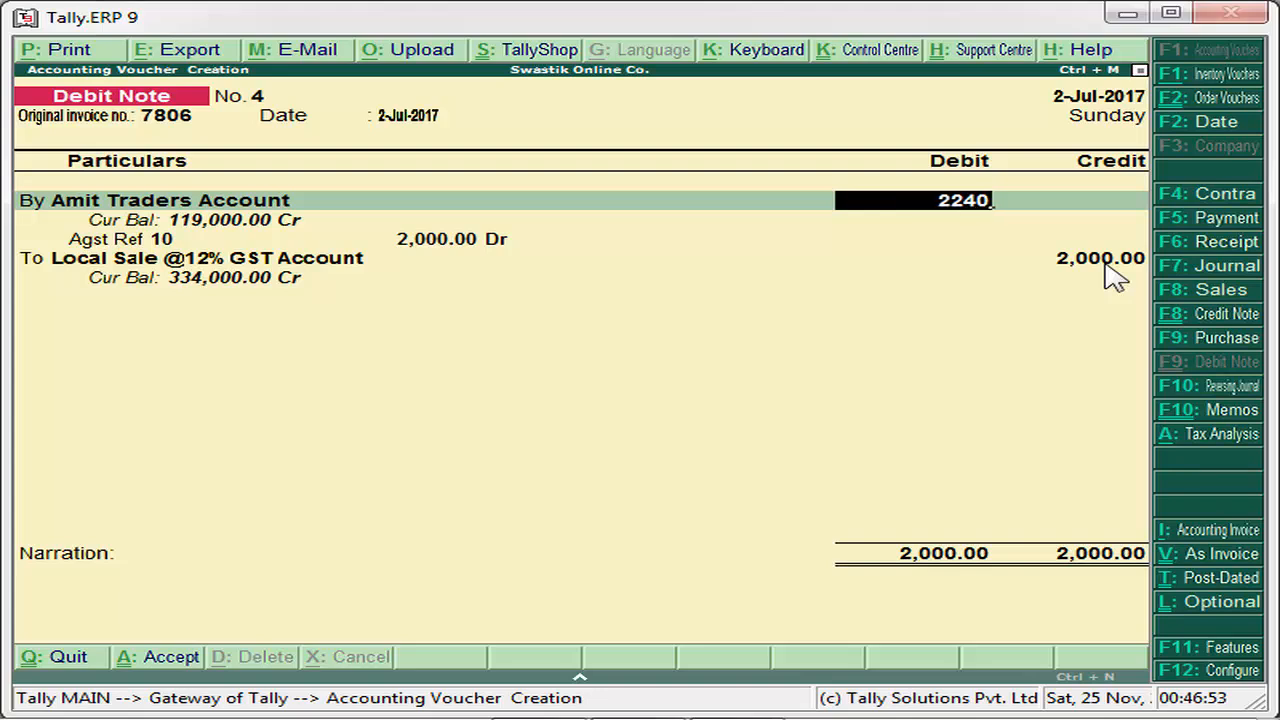
key("Return")
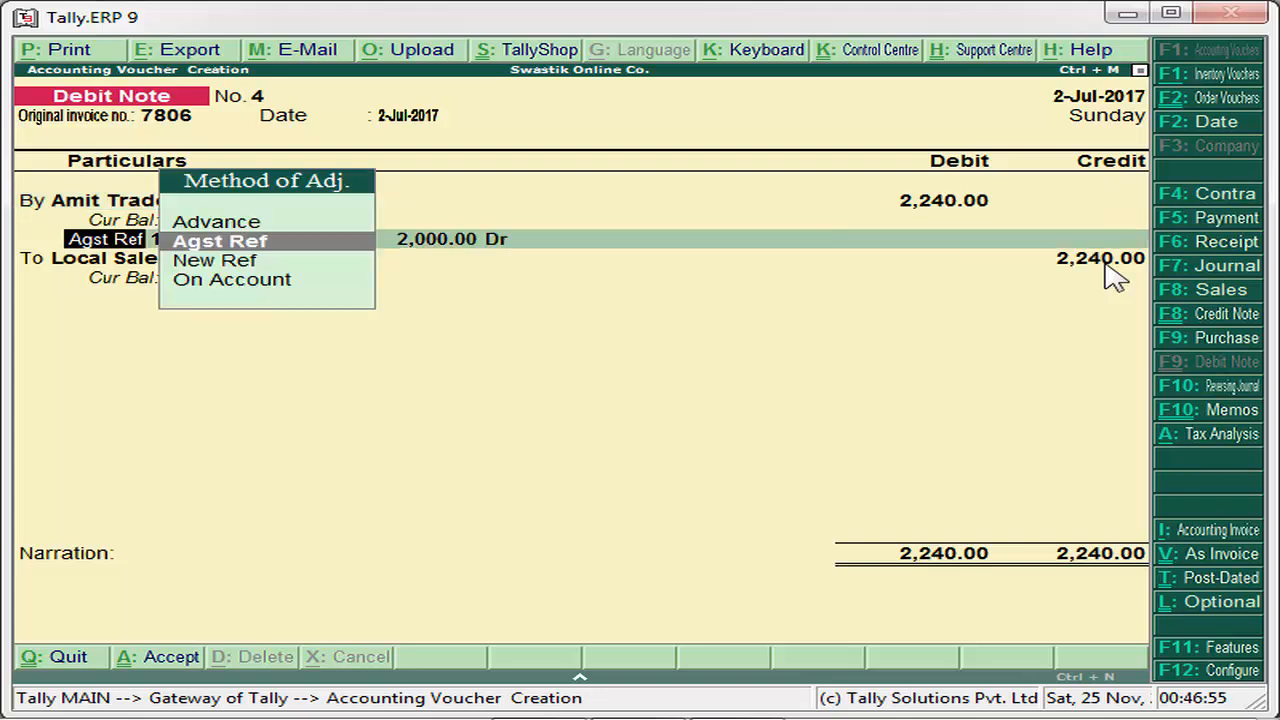
key("Return")
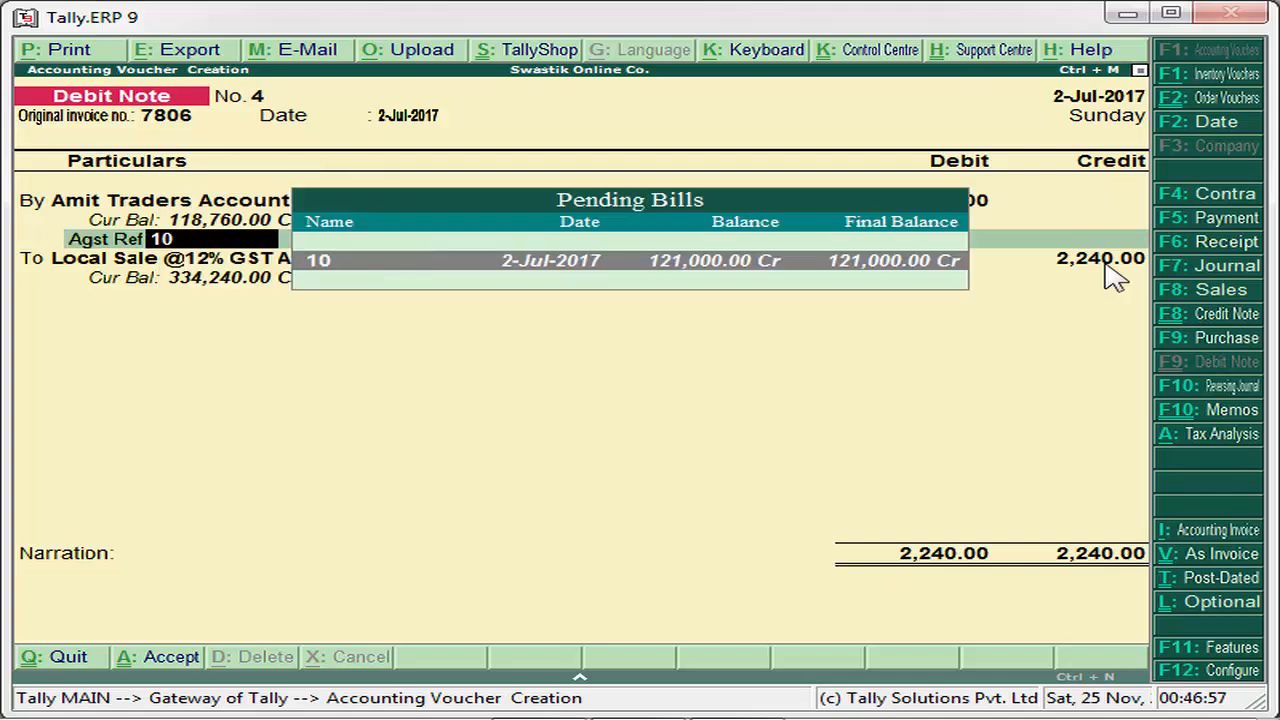
key("Return")
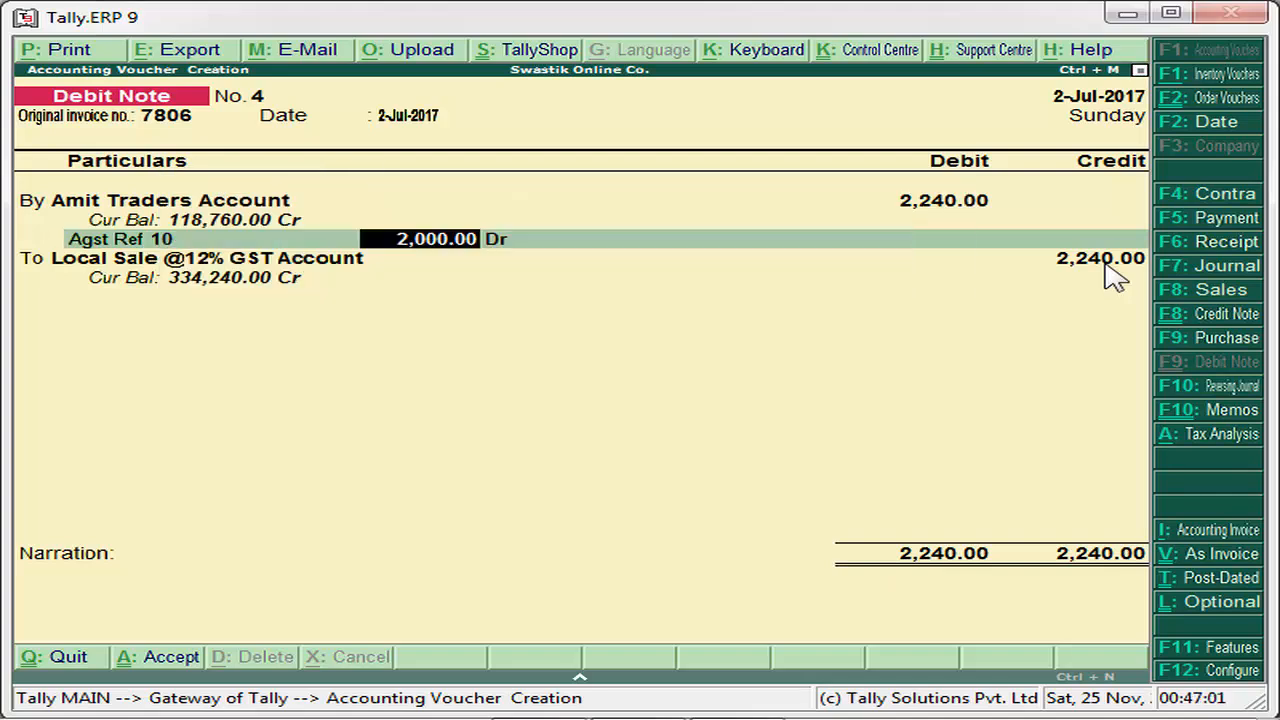
type("2240")
key("Return")
key("Return")
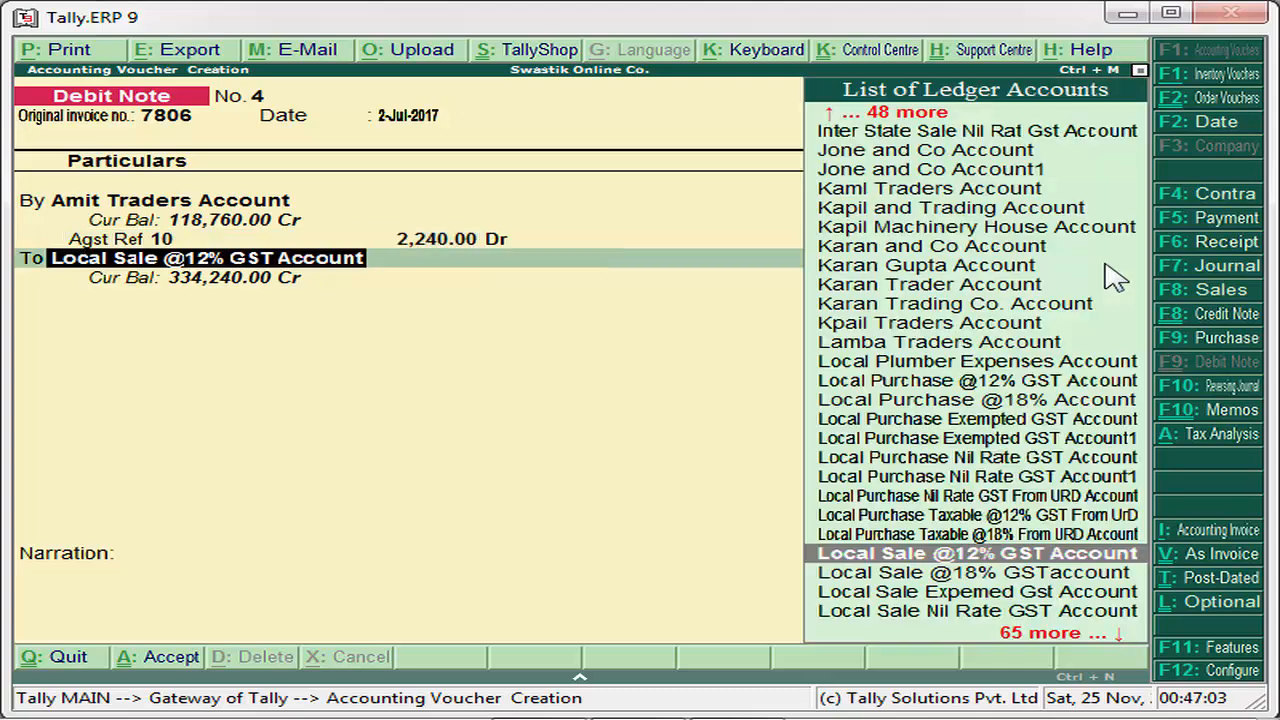
key("Return")
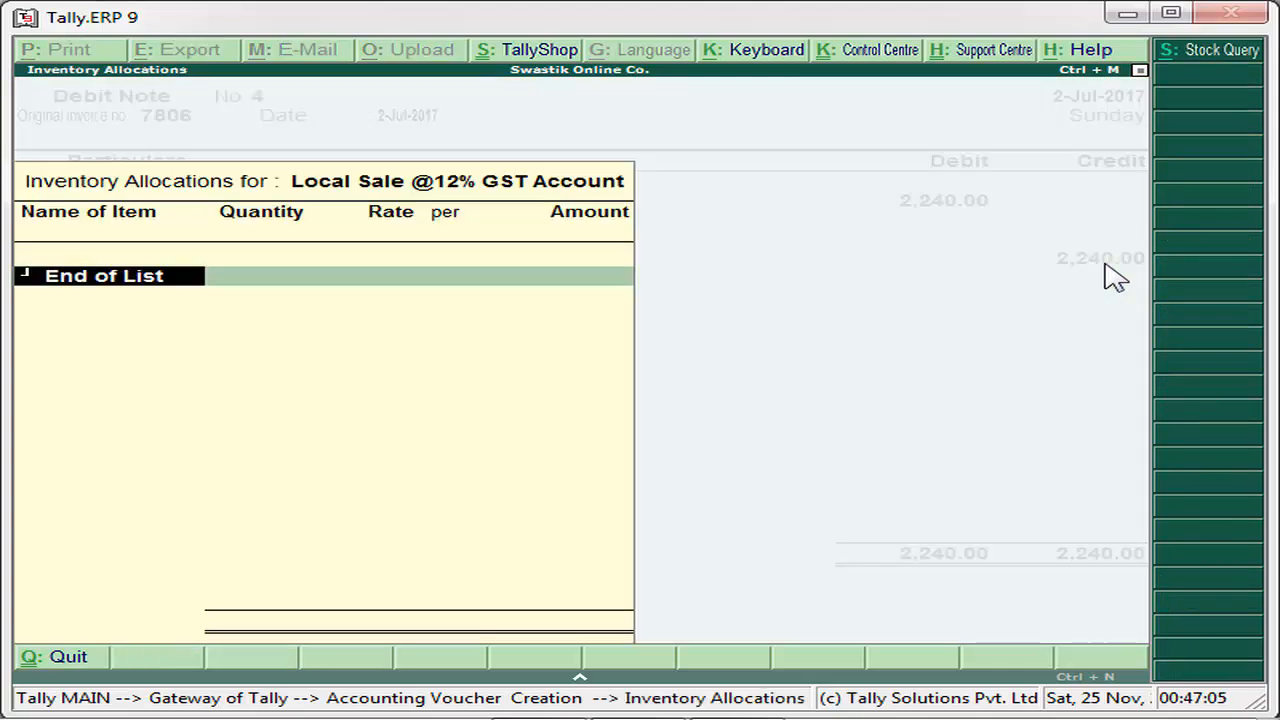
key("Return")
key("BackSpace")
key("Return")
key("Return")
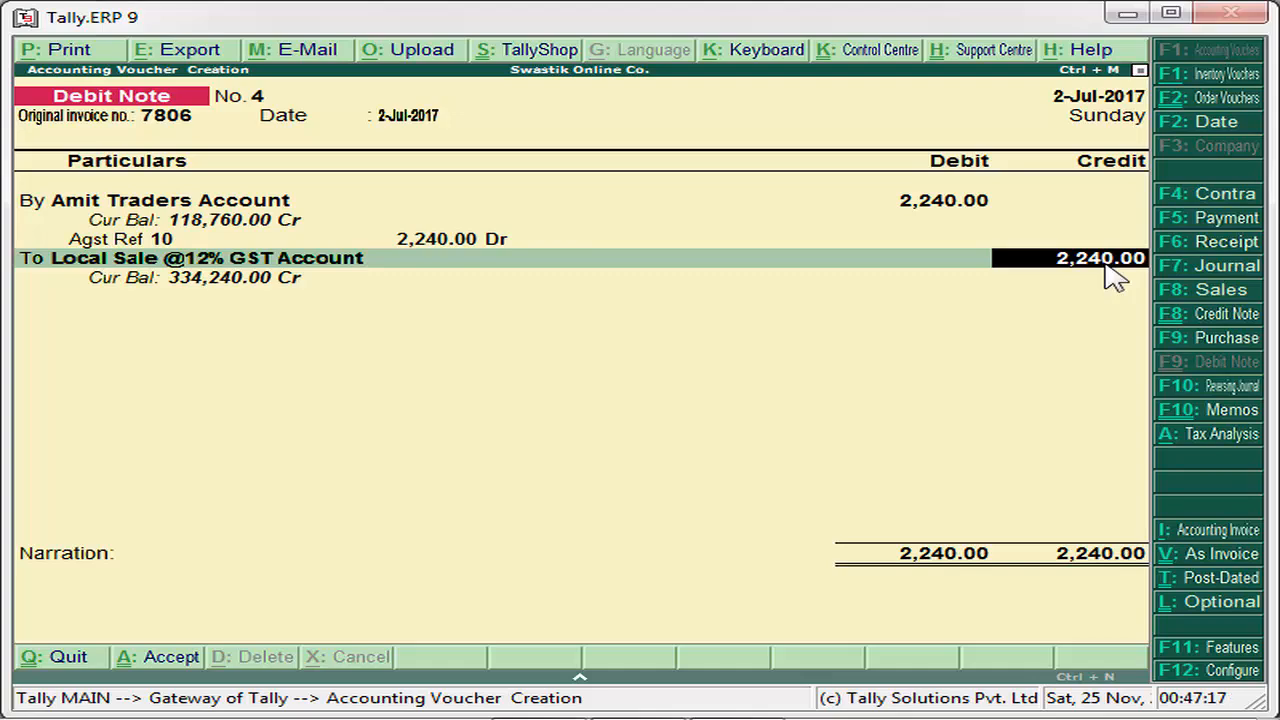
type("2000")
key("Return")
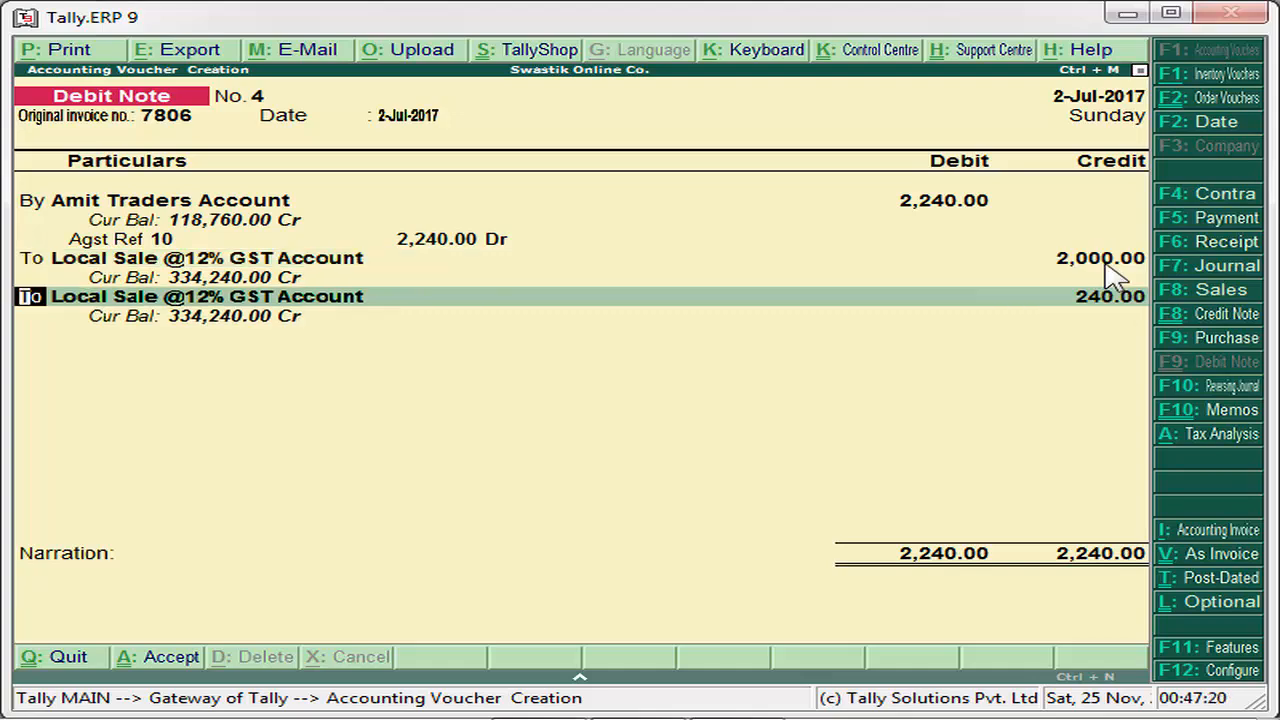
Step: Add Output CGST @6% Account as a second credited ledger with 120.00
key("Return")
type("I")
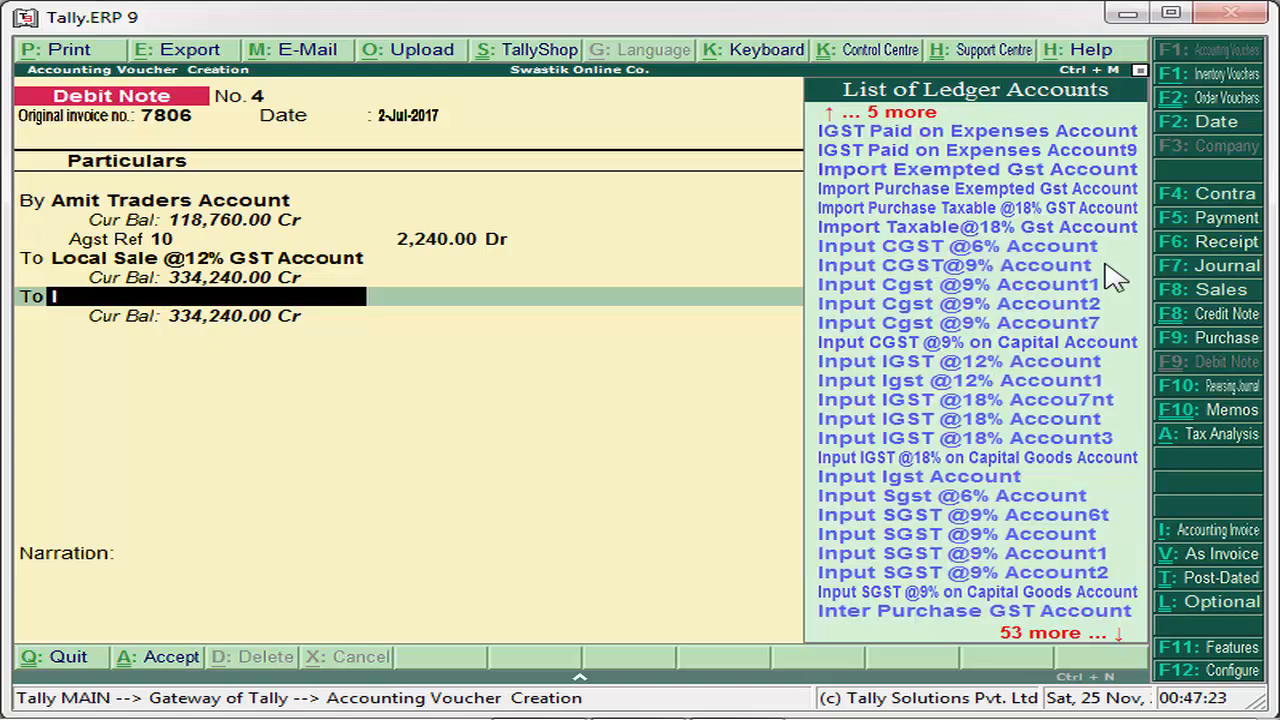
key("BackSpace")
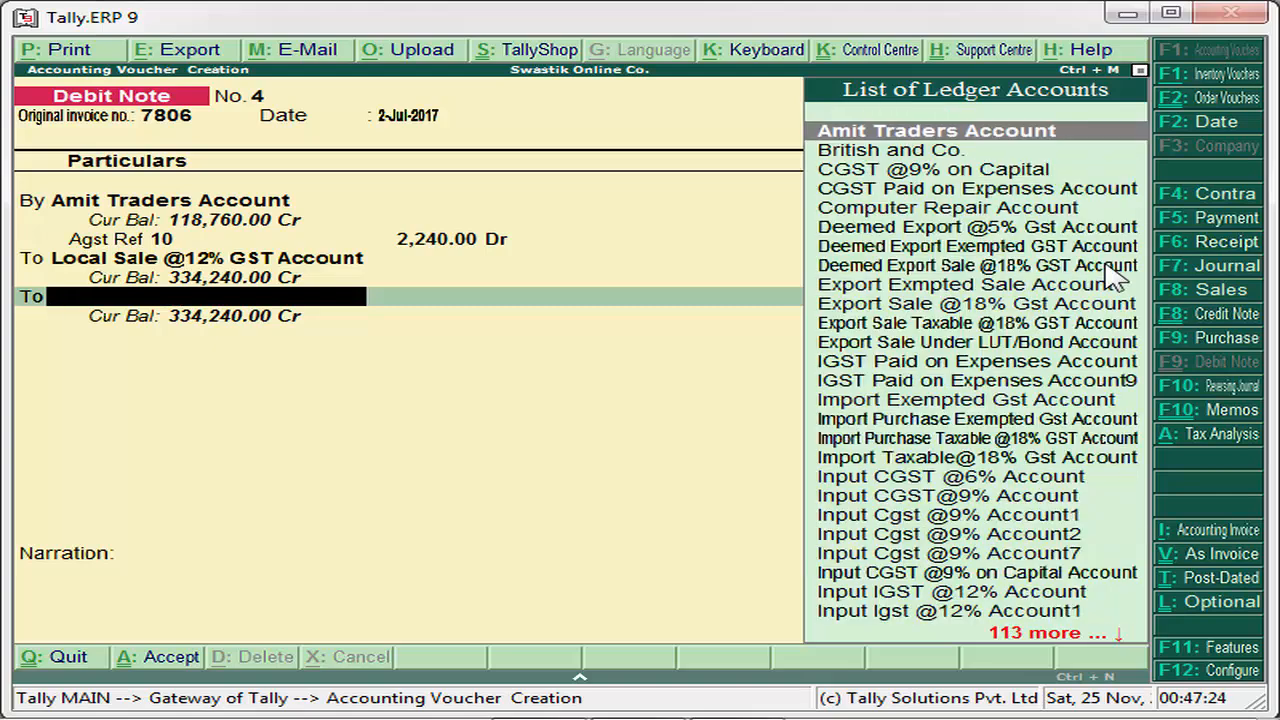
type("Ou")
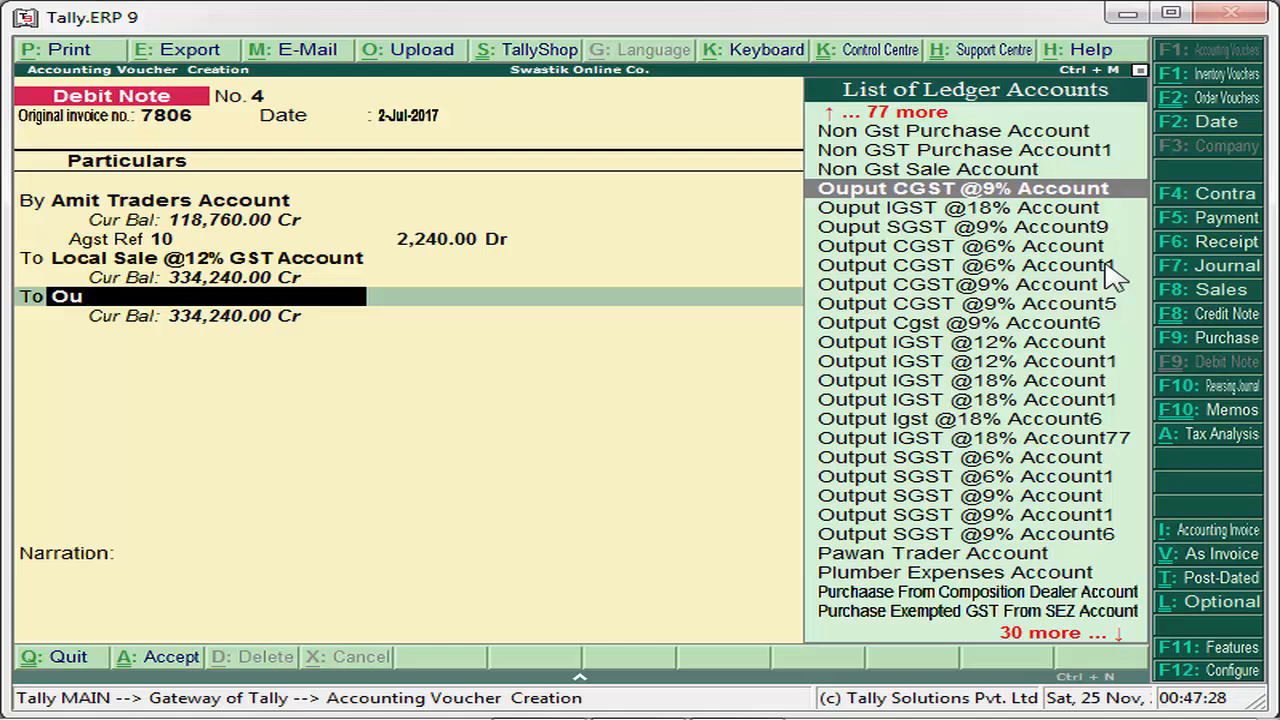
key("Down")
key("Down")
key("Down")
key("Return")
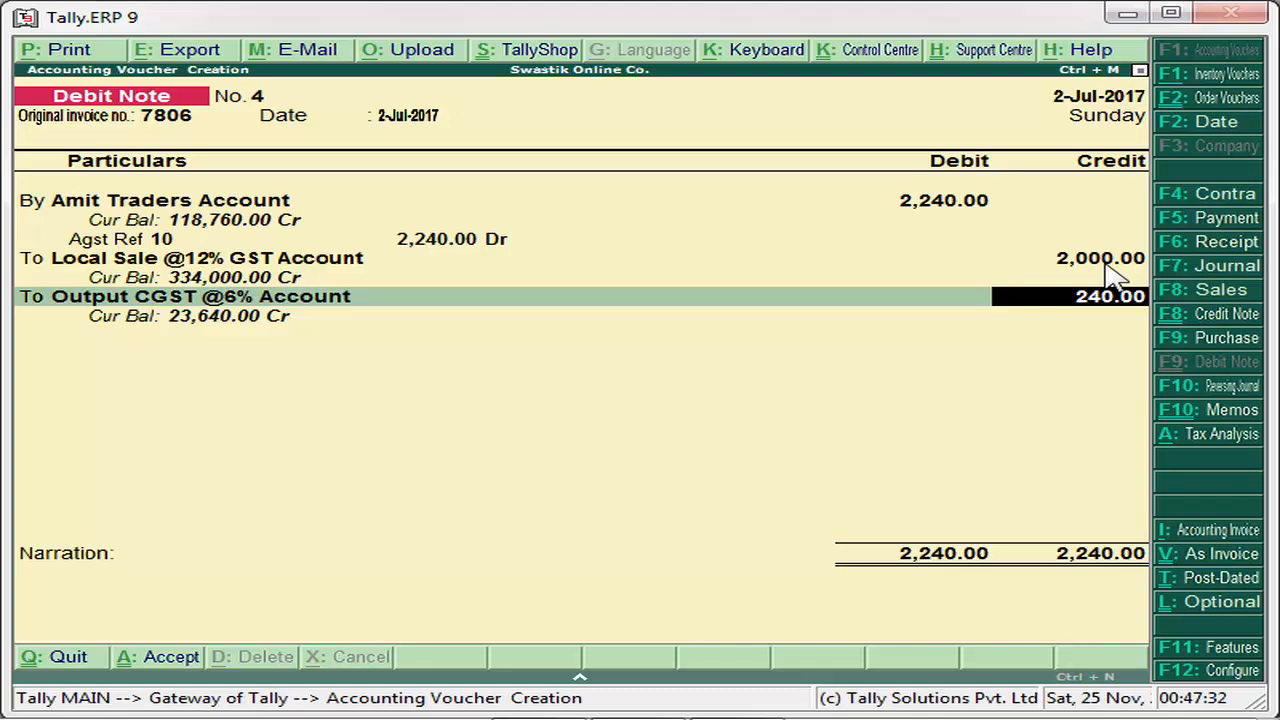
type("120")
key("Return")
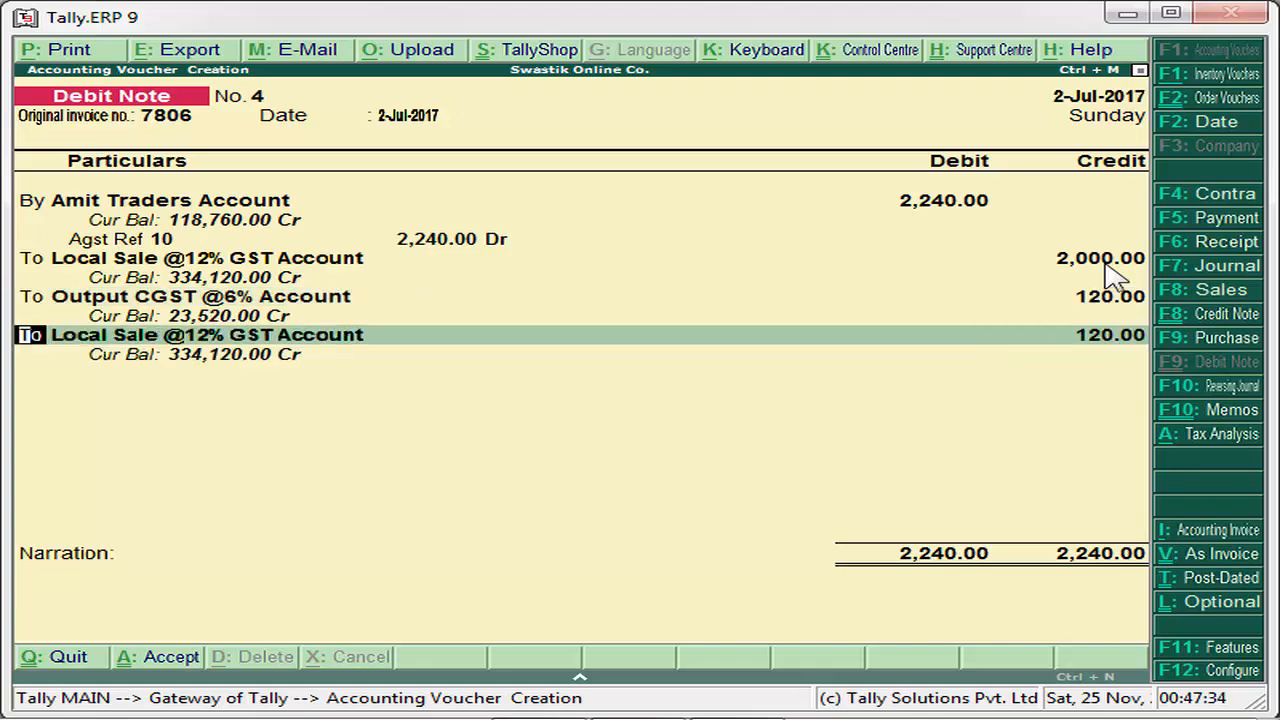
Step: Credit Output CGST @6% Account1 with 120.00 and save the debit note with a blank narration
key("Return")
type("Ou")
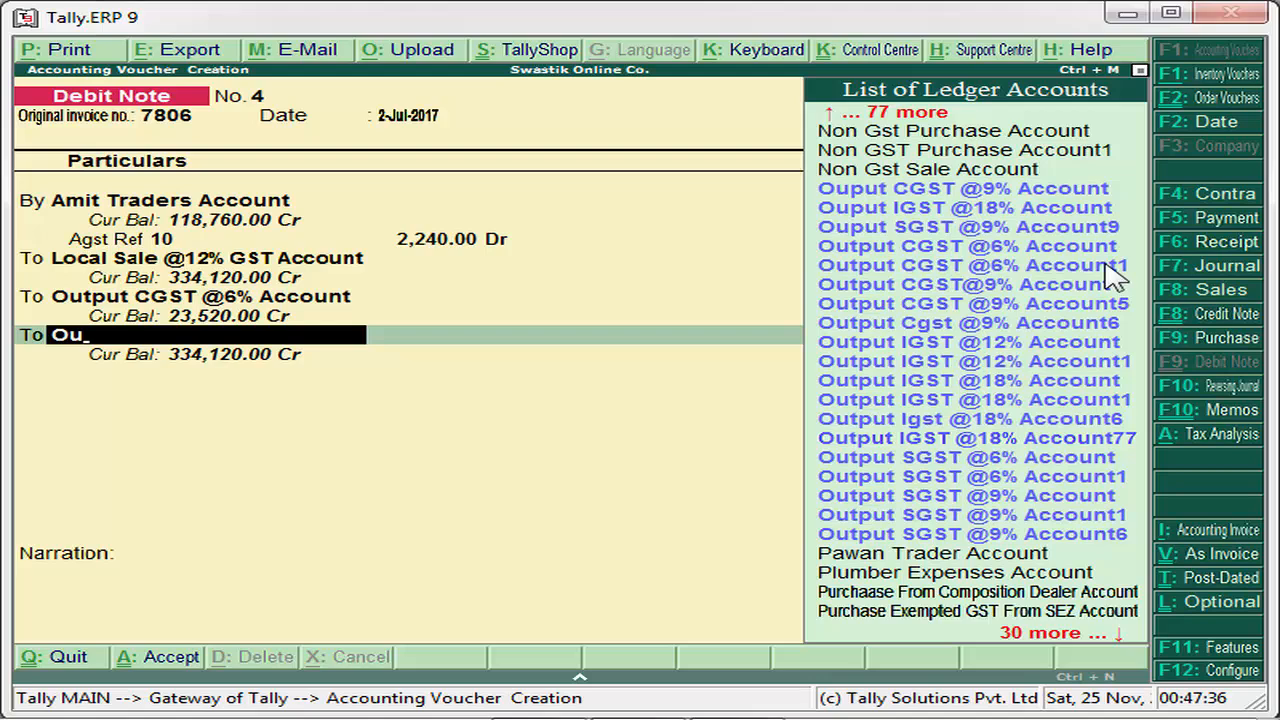
key("Down")
key("Down")
key("Down")
key("Down")
key("Return")
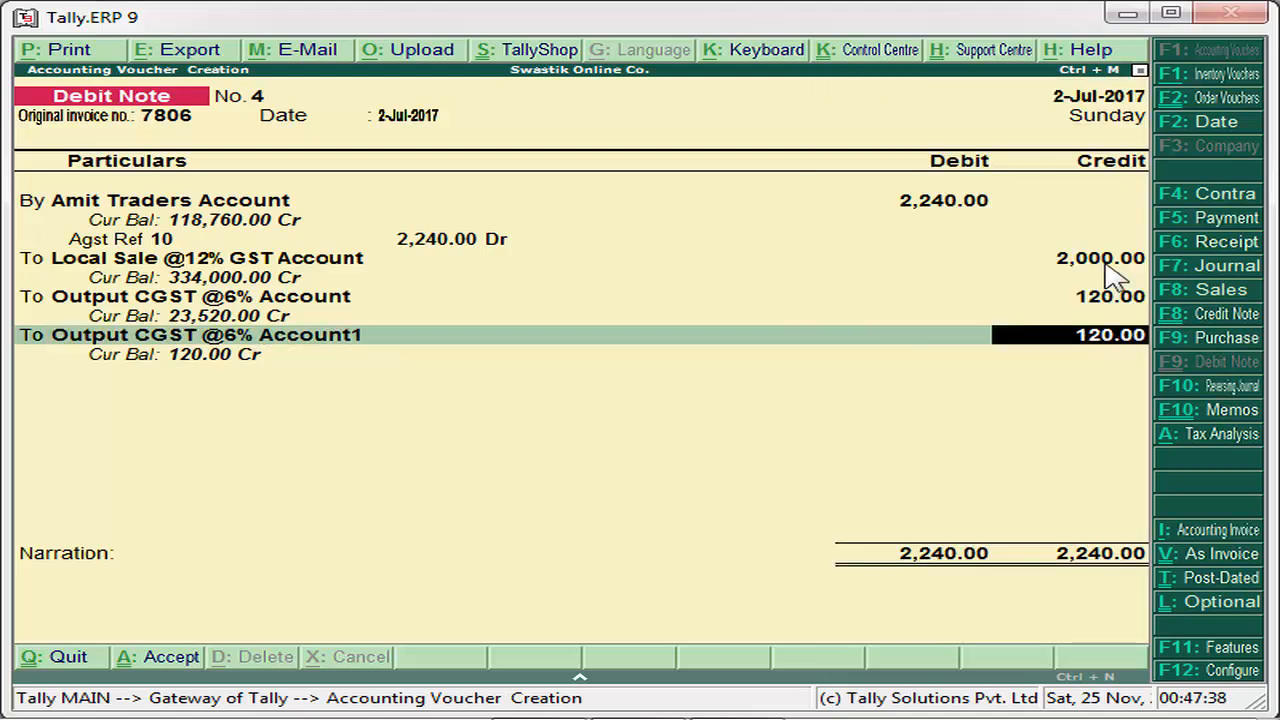
key("Return")
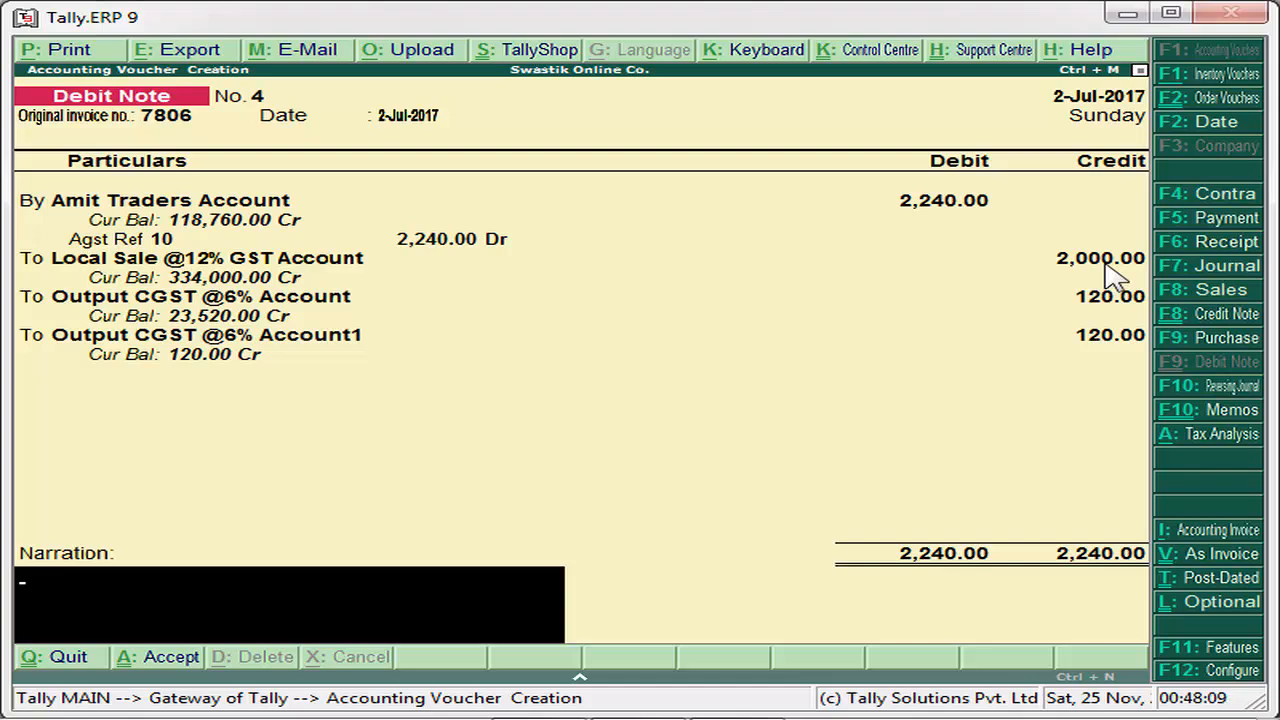
key("Return")
key("n")
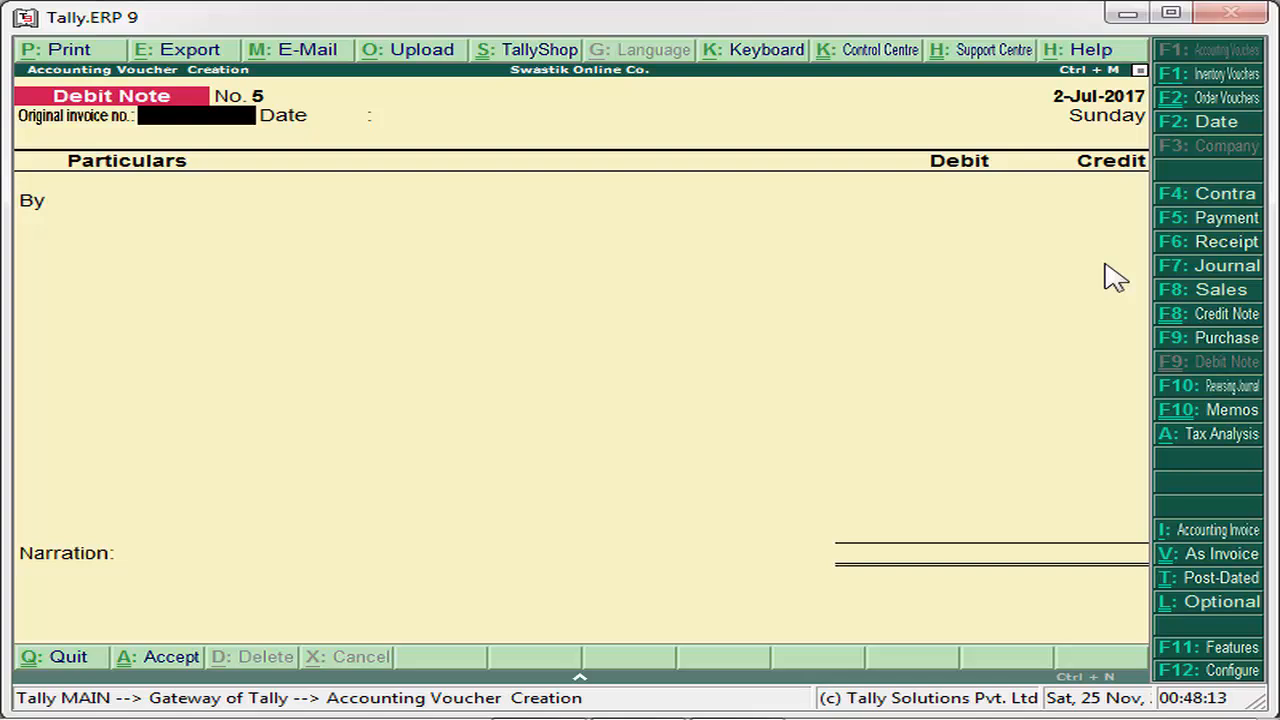
Step: Start a credit note against original invoice 7890 dated 2-Jul-2017
left_click(1197, 328)
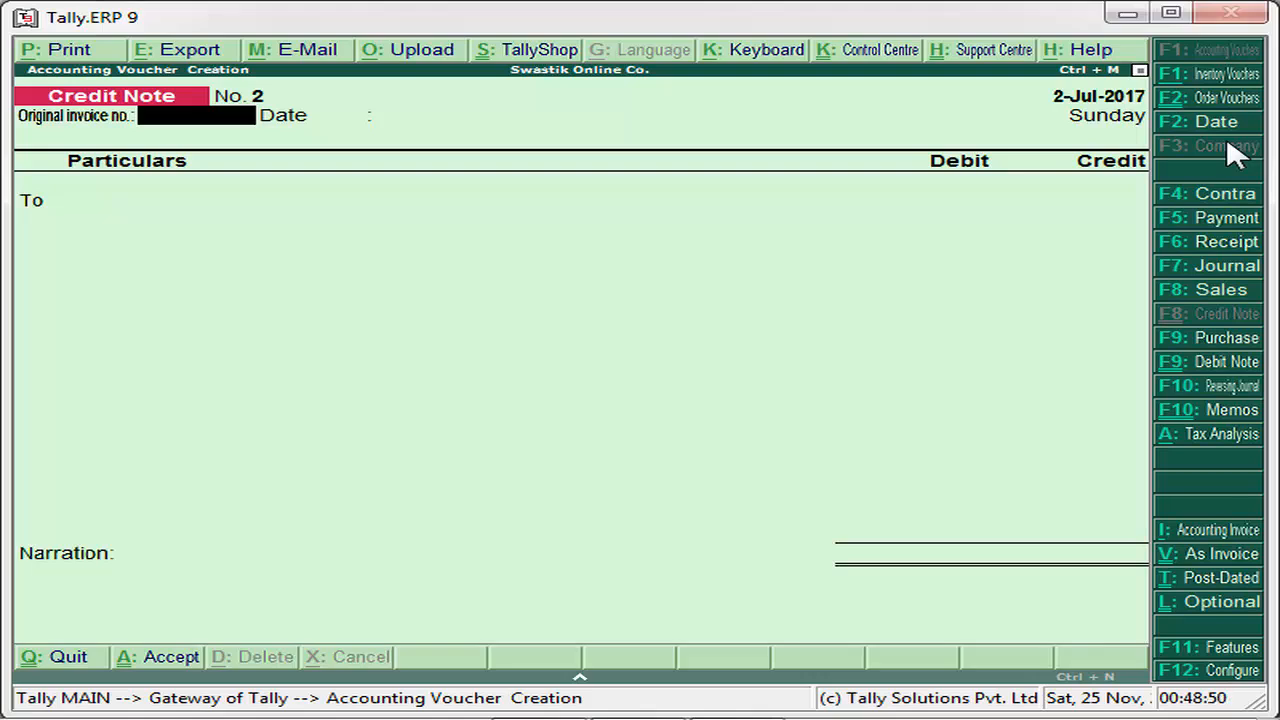
type("7890")
key("Return")
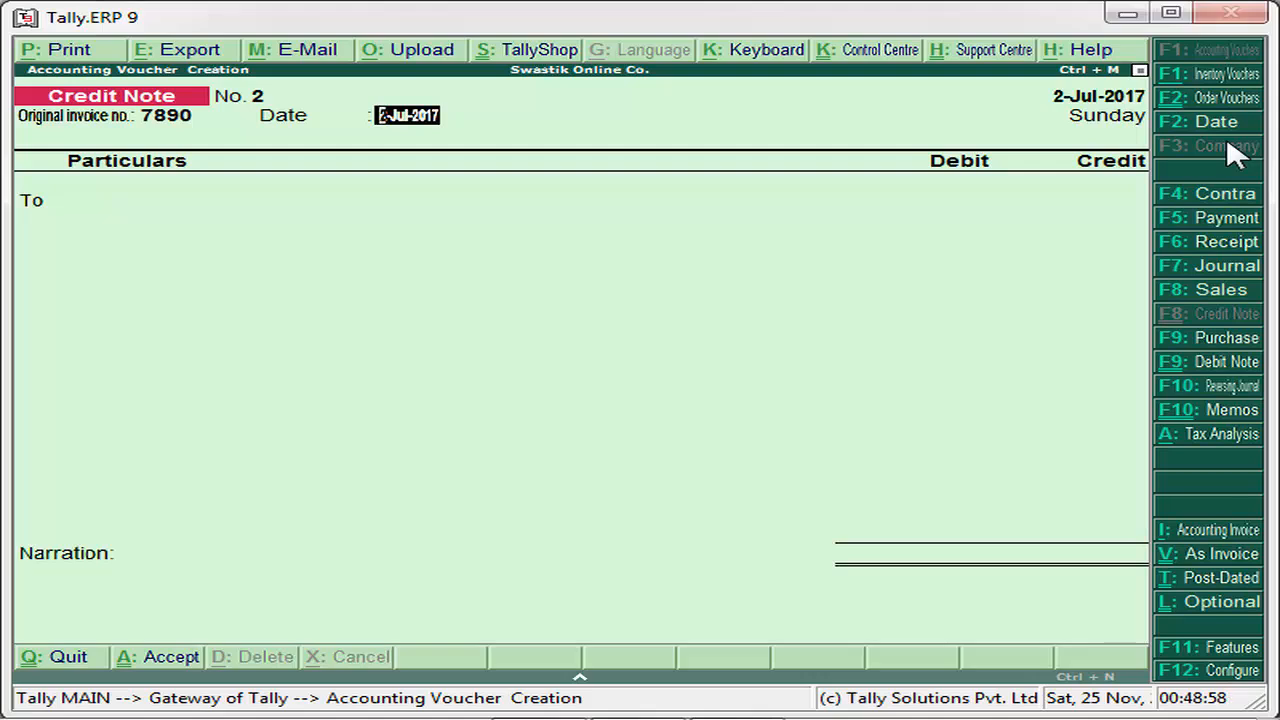
key("Return")
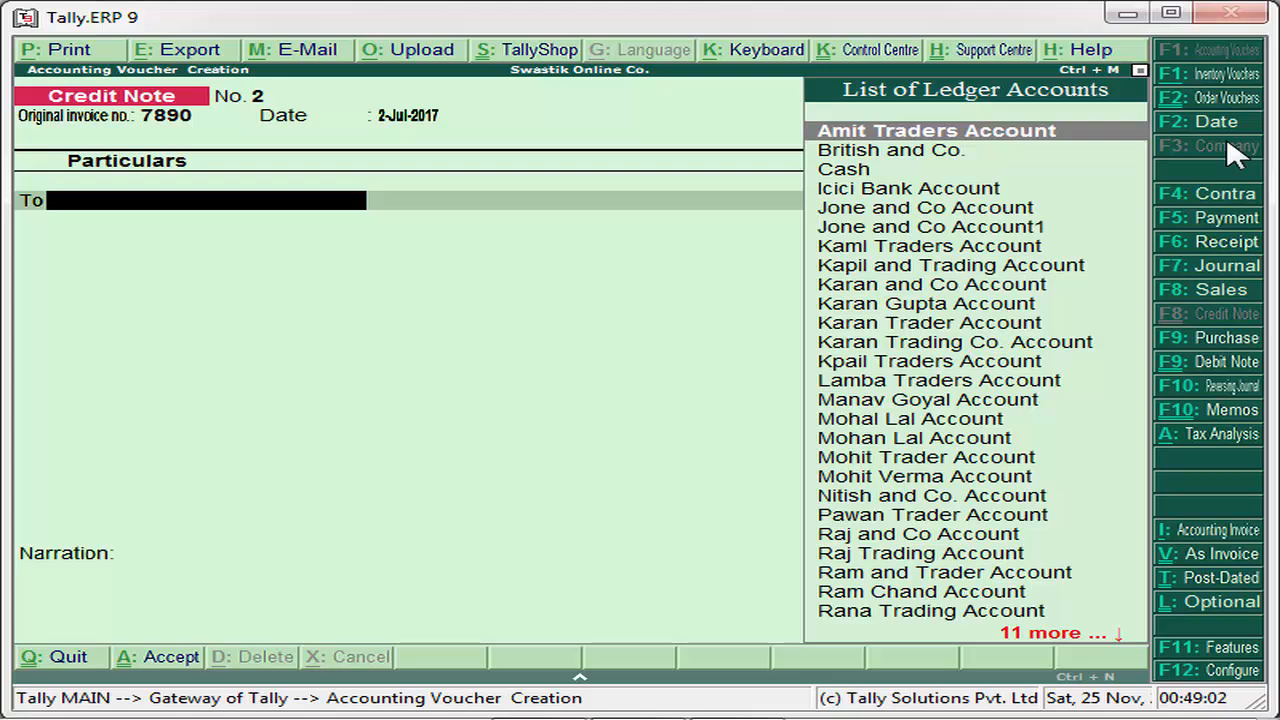
Step: Choose Amit Traders Account as the credited party, with dealer type Regular and the address, tax numbers and GSTIN left blank
key("Return")
key("Return")
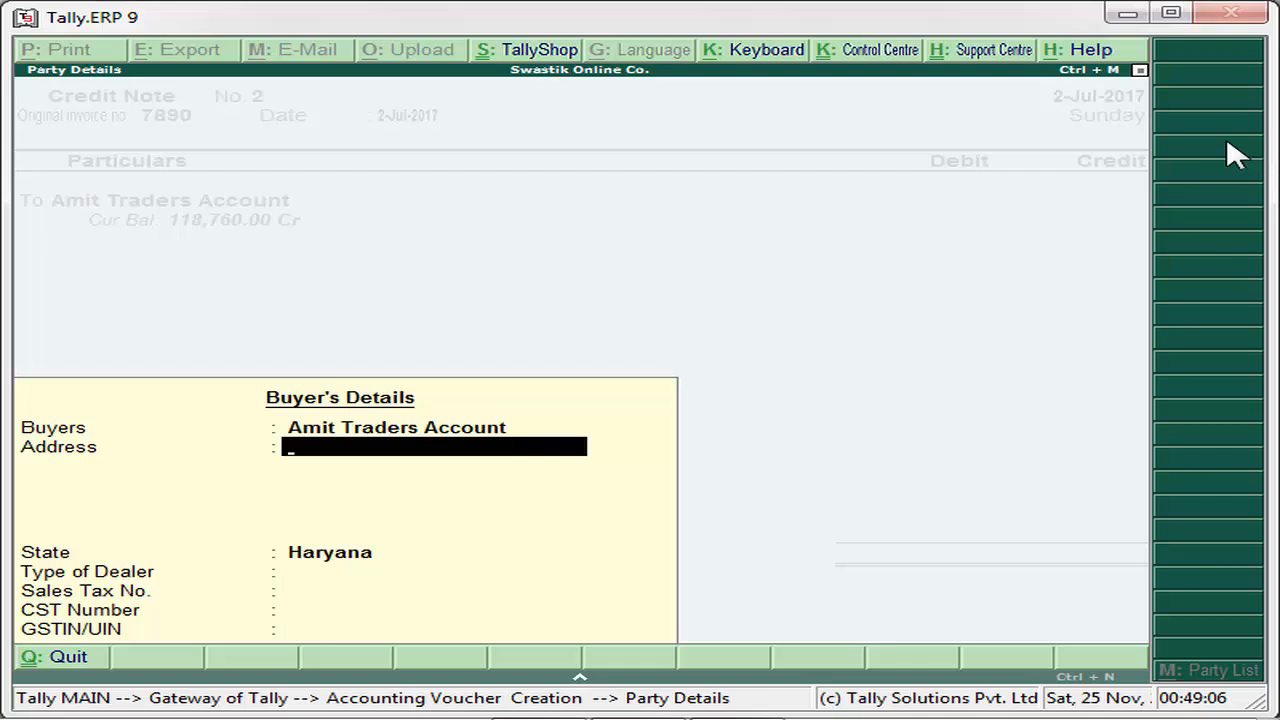
key("Return")
key("Return")
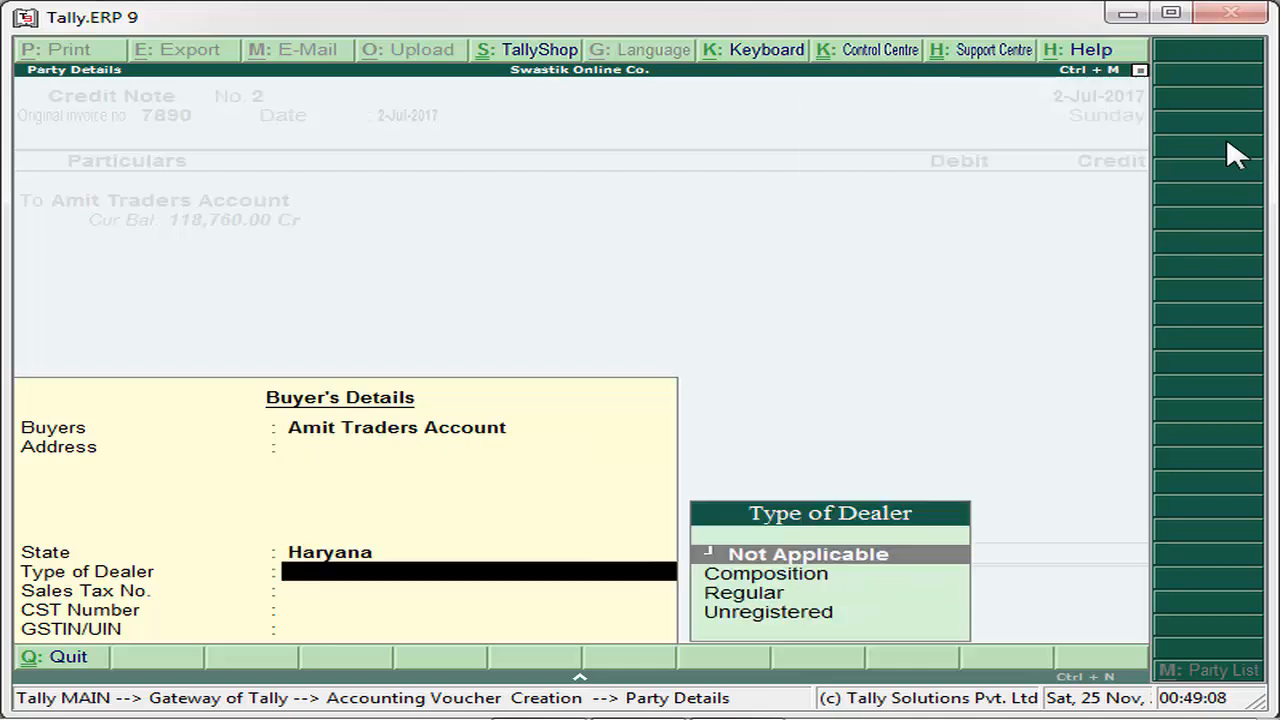
key("Down")
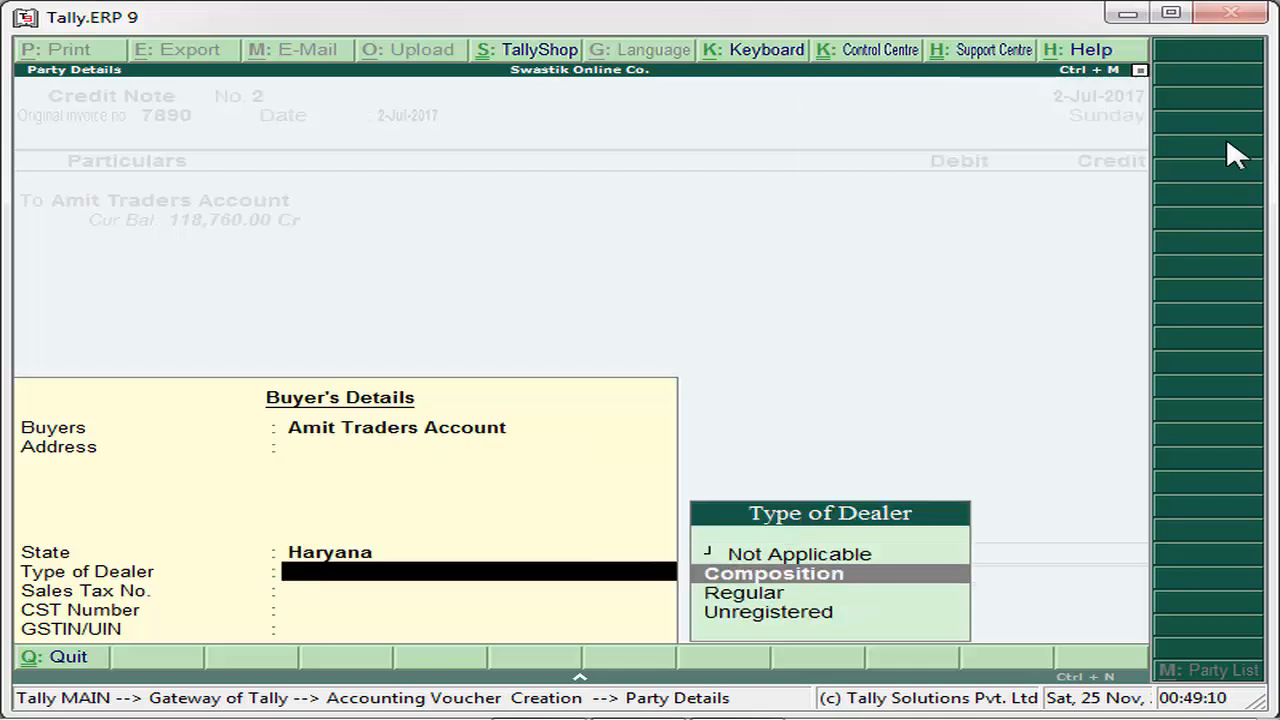
key("Down")
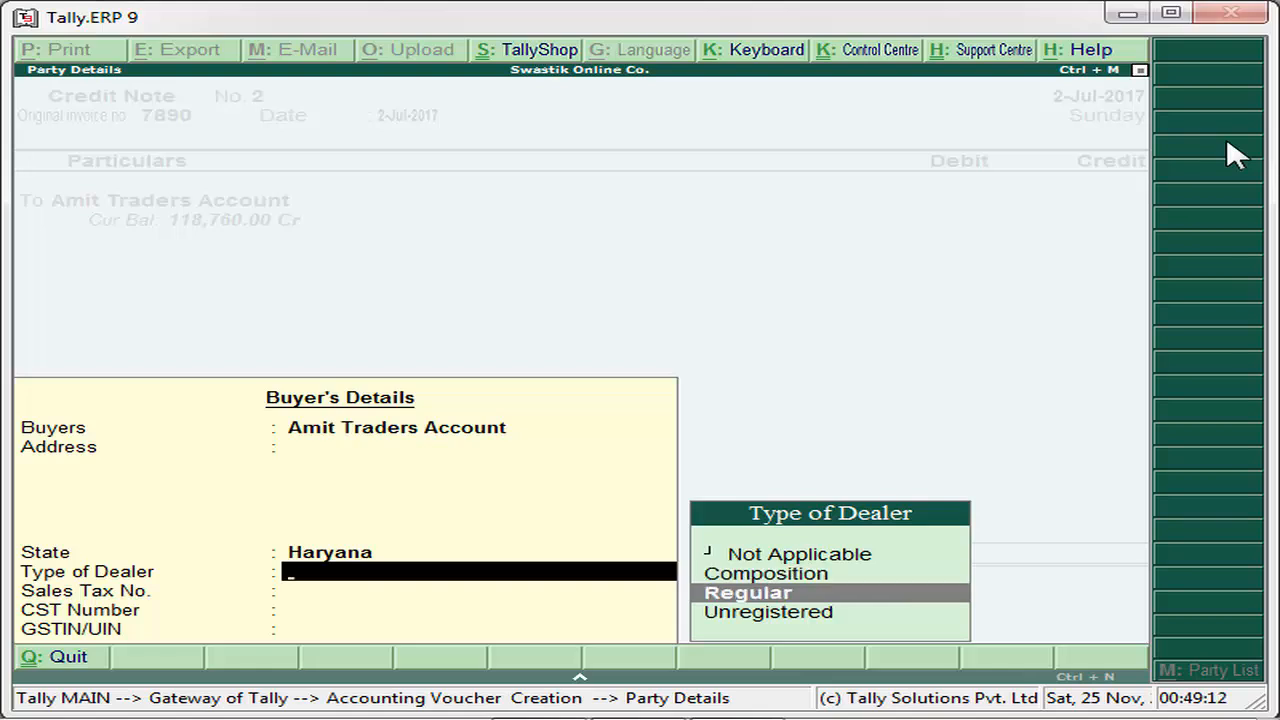
key("Down")
key("Up")
key("Return")
key("Return")
key("Return")
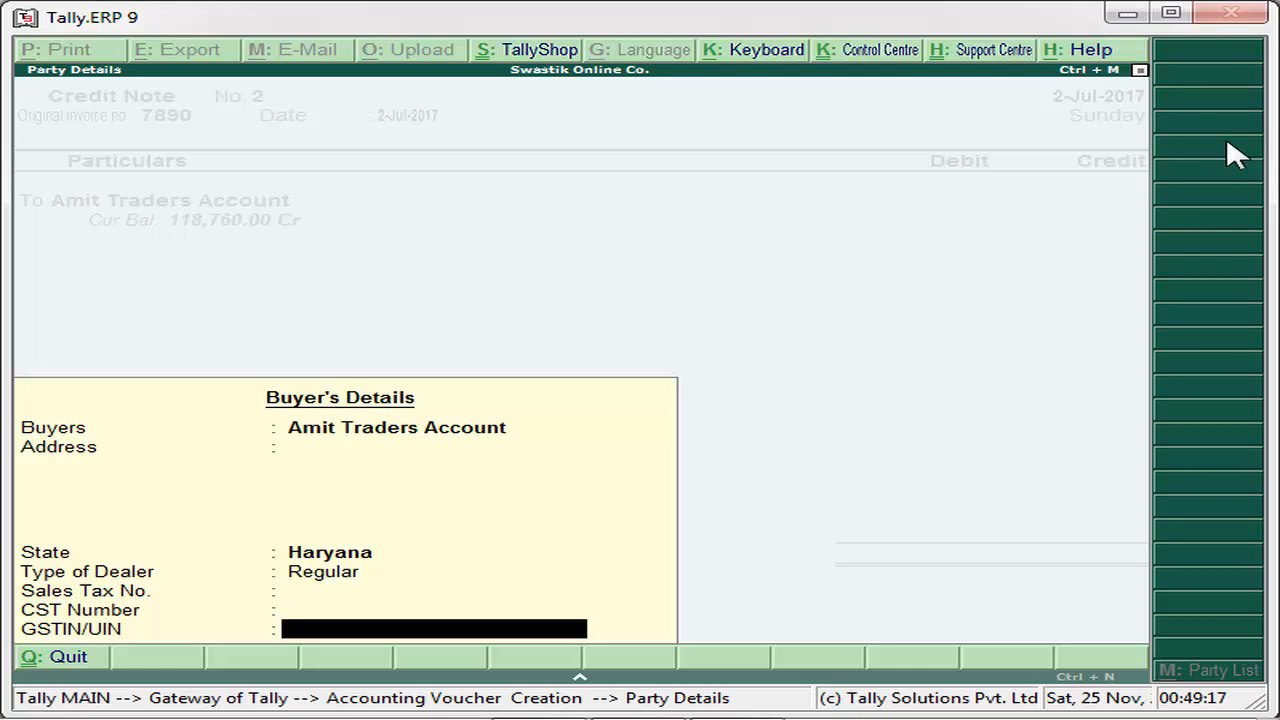
key("Return")
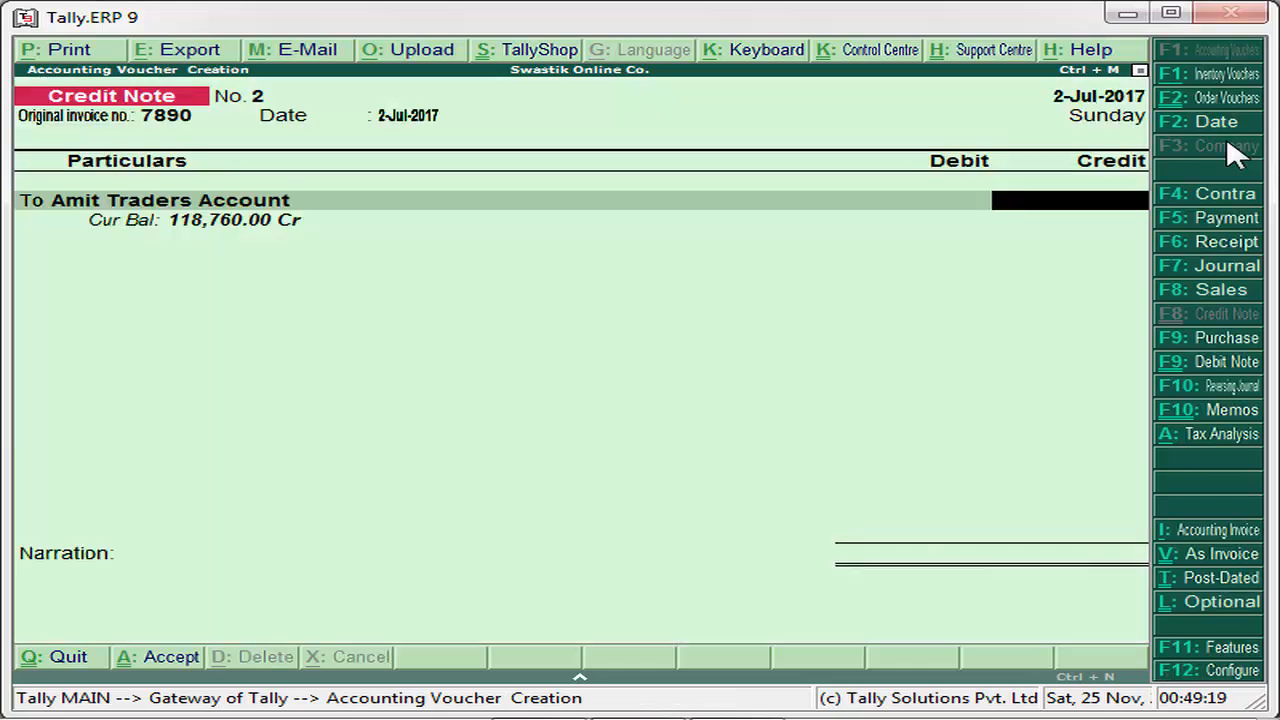
Step: Credit the party with 5,000.00 and allocate it as Agst Ref to pending bill 10 on the Cr side
type("5000")
key("Return")
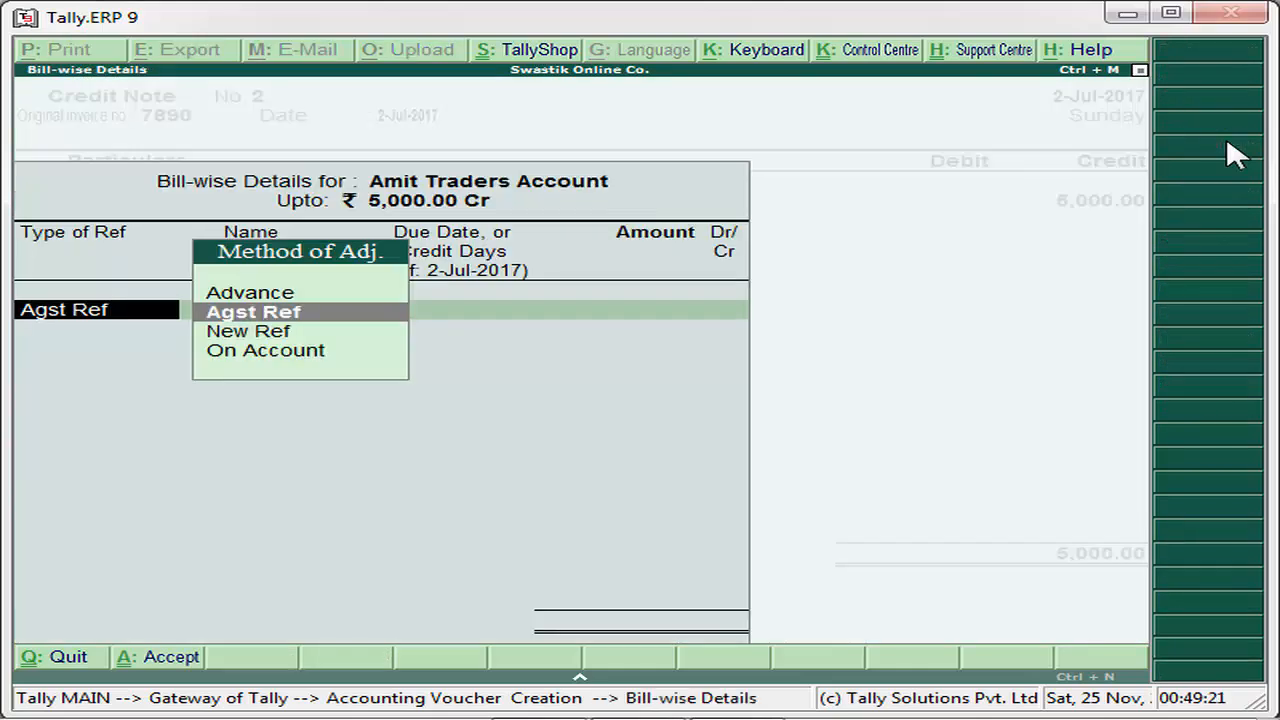
key("Return")
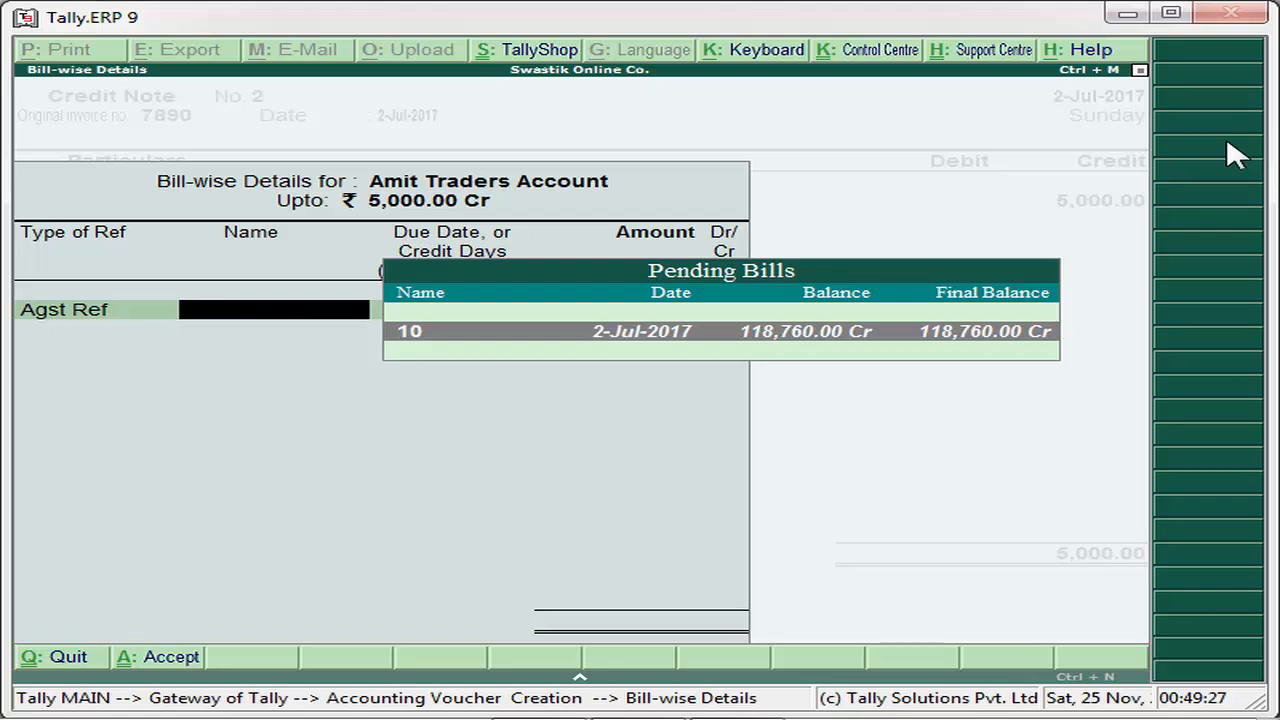
key("Return")
type("5000")
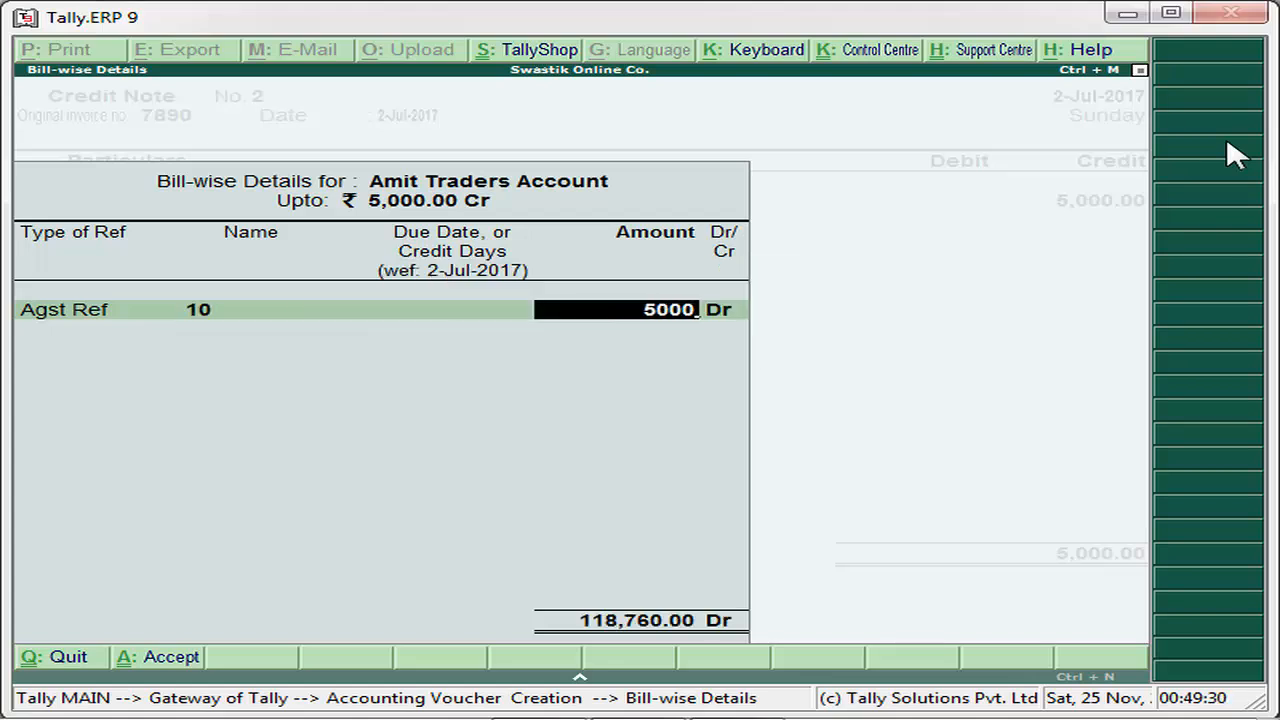
key("Return")
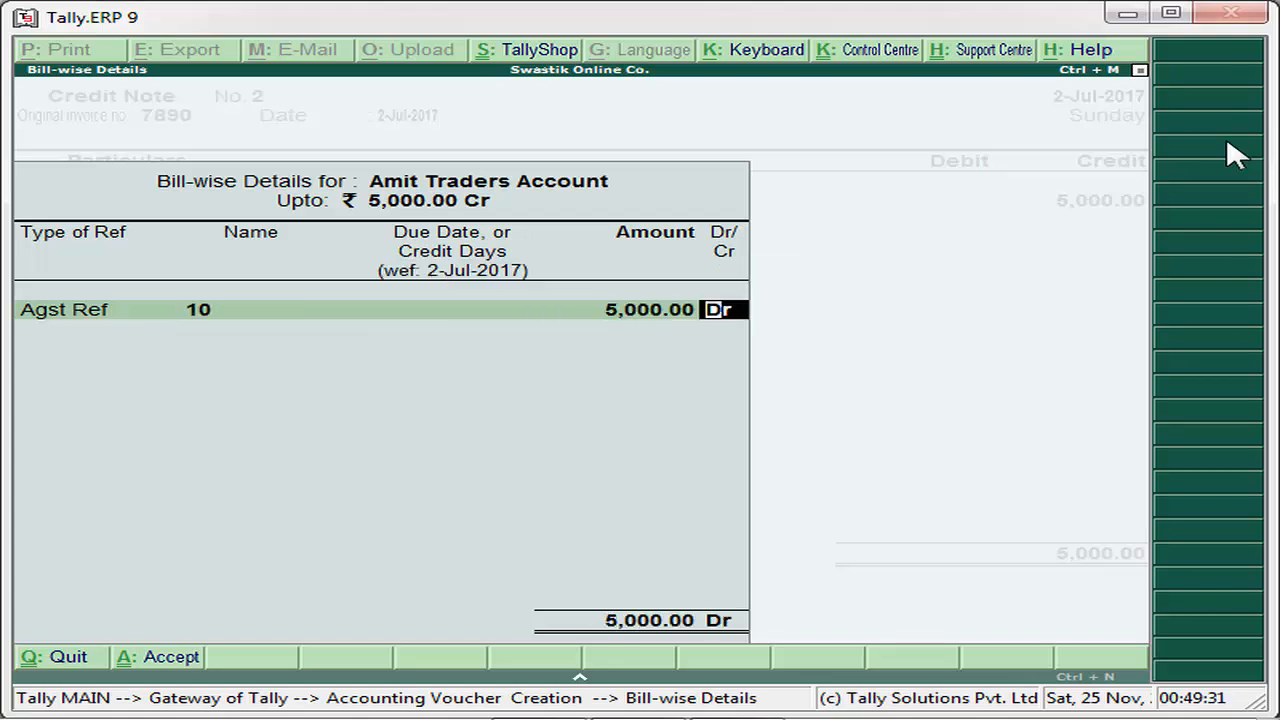
type("c")
key("Return")
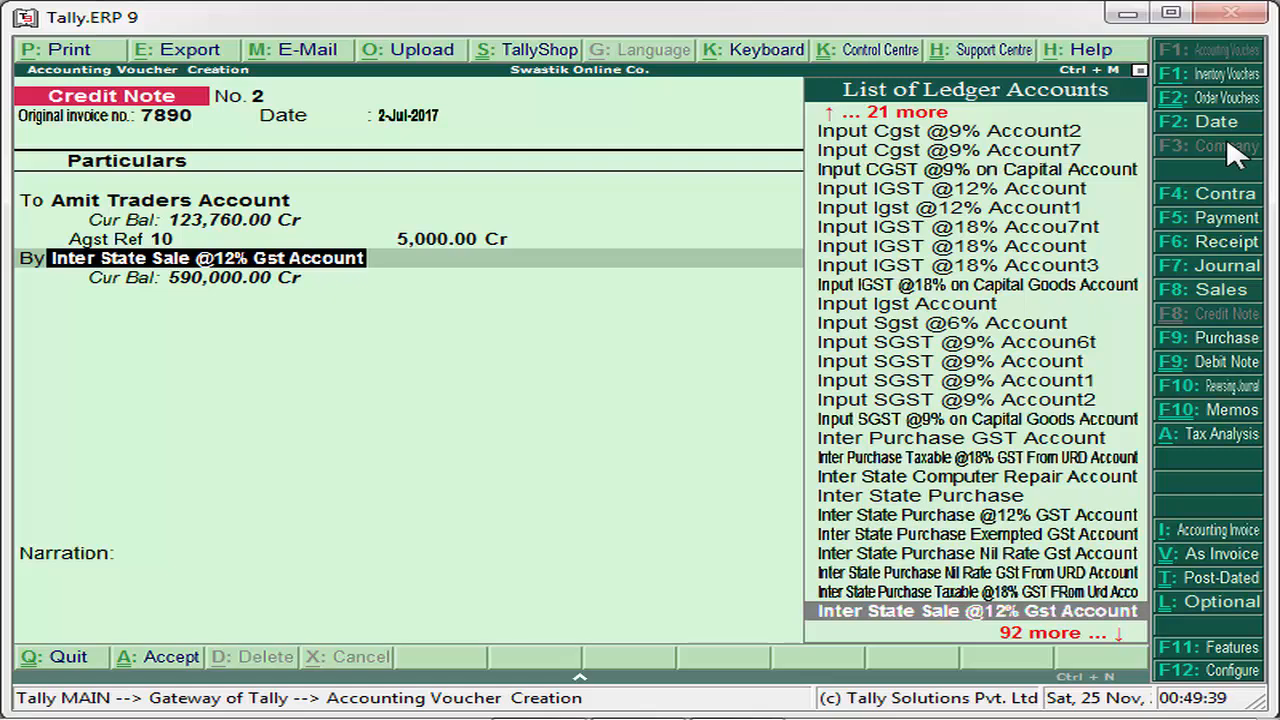
key("Up")
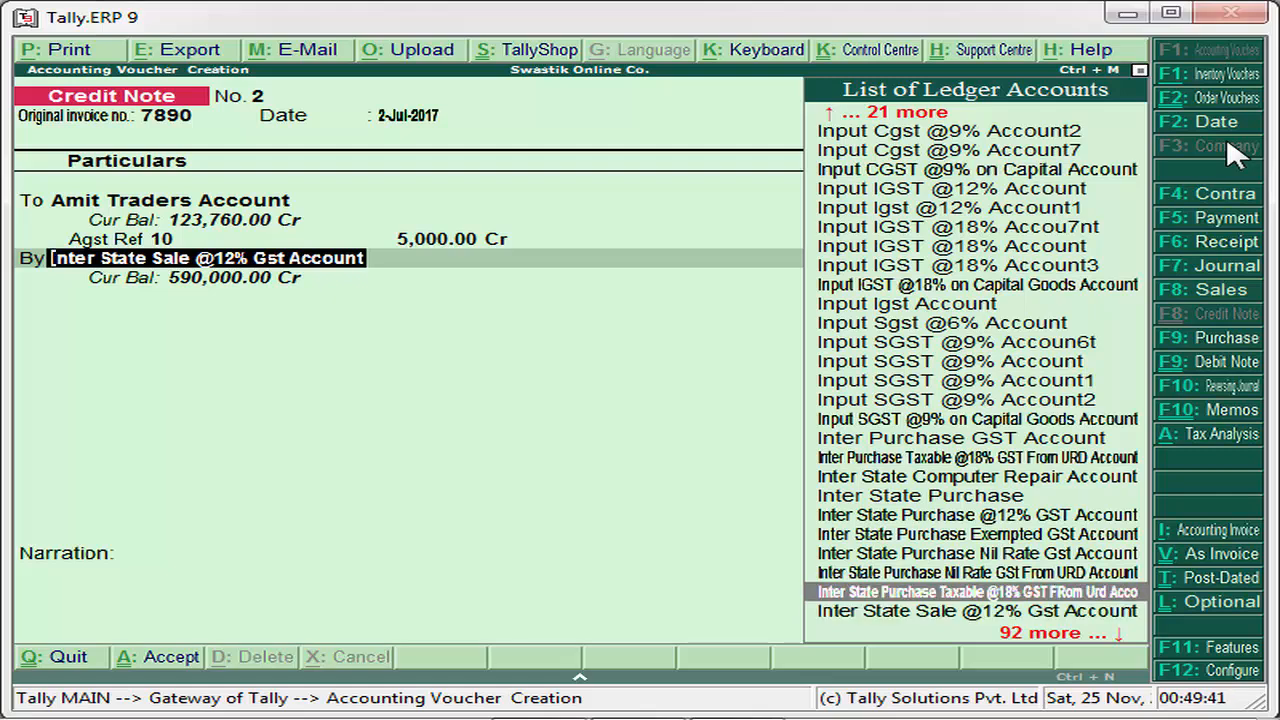
key("Up")
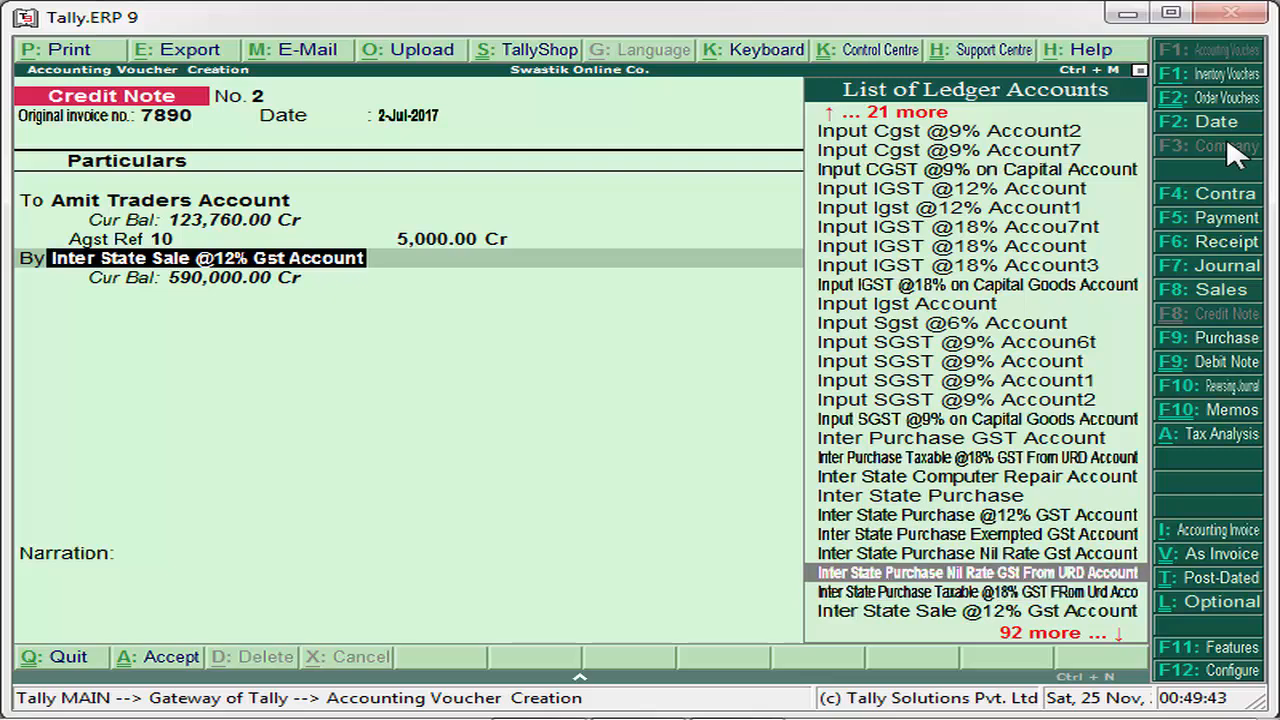
key("Down")
key("Down")
key("Down")
key("Down")
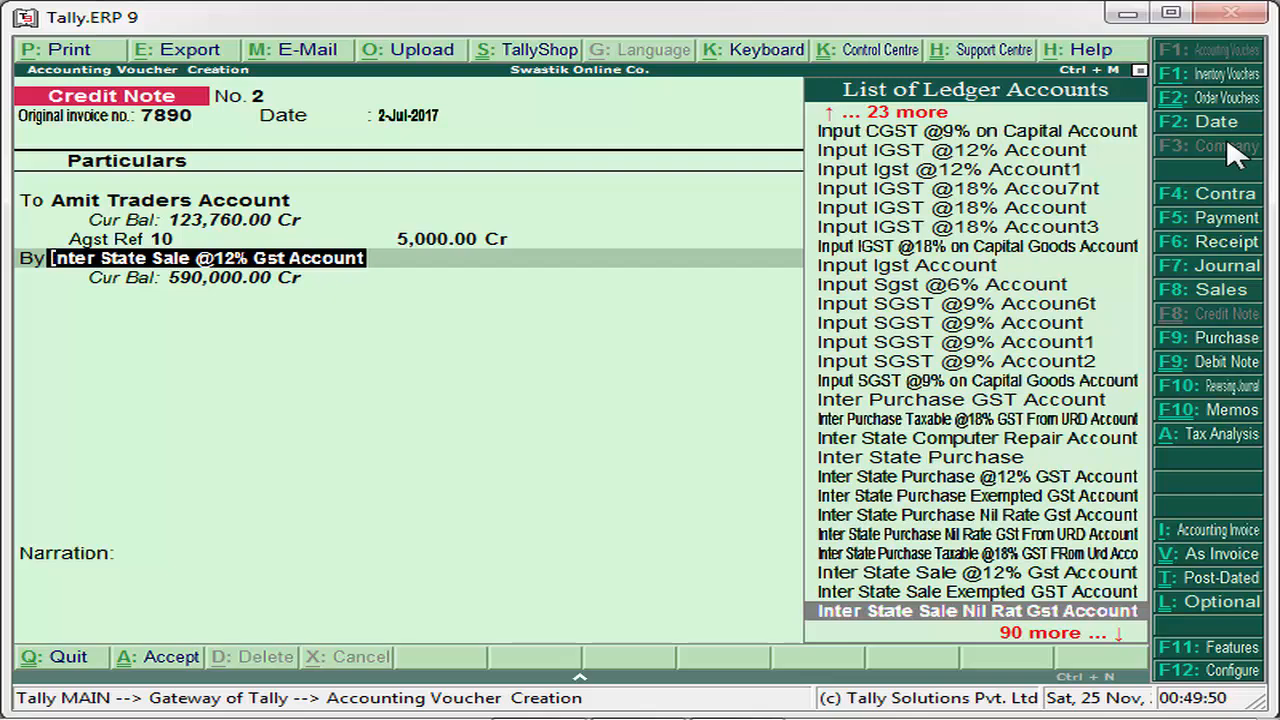
key("Up")
key("Up")
key("Up")
key("Up")
key("Up")
key("Up")
key("Up")
key("Up")
key("Down")
key("Down")
key("Down")
key("Down")
key("Down")
key("Down")
key("Down")
key("Down")
key("Down")
key("Down")
key("Down")
key("Down")
key("Down")
key("Down")
key("Down")
key("Down")
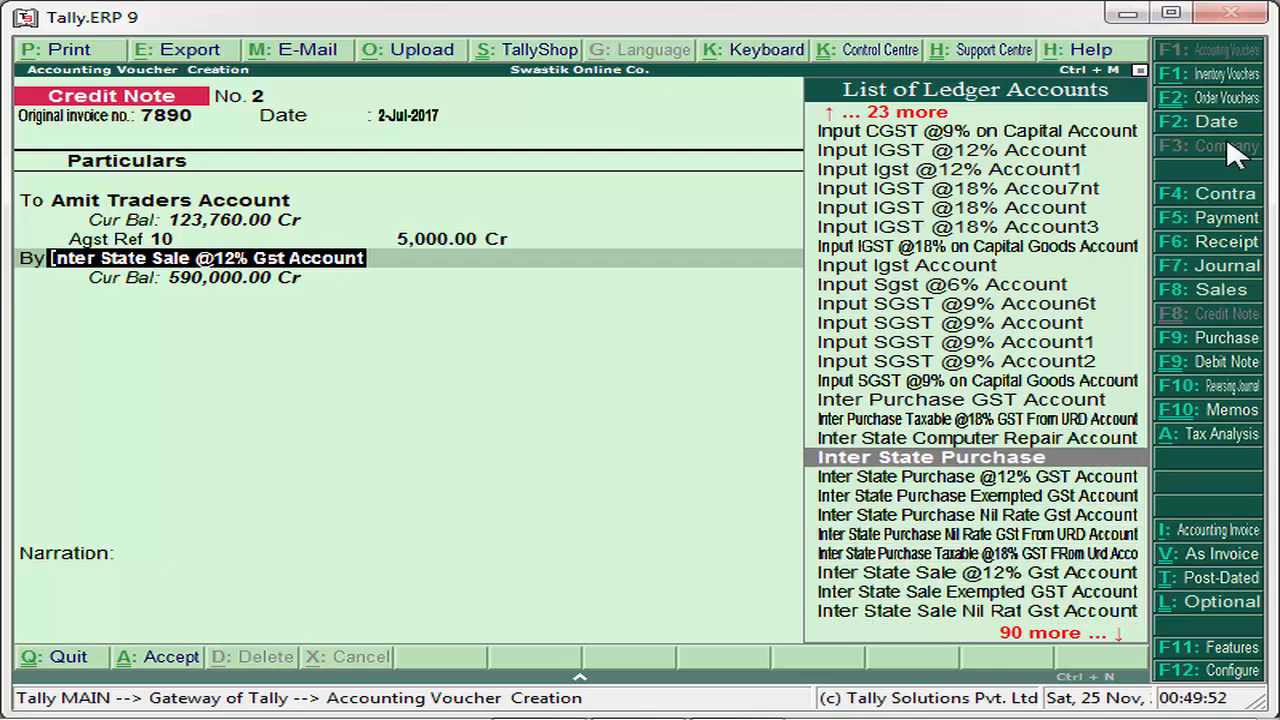
key("Down")
key("Down")
key("Down")
key("Down")
key("Down")
key("Down")
key("Down")
key("Down")
key("Down")
key("Down")
key("Down")
key("Down")
key("Down")
key("Down")
key("Down")
key("Down")
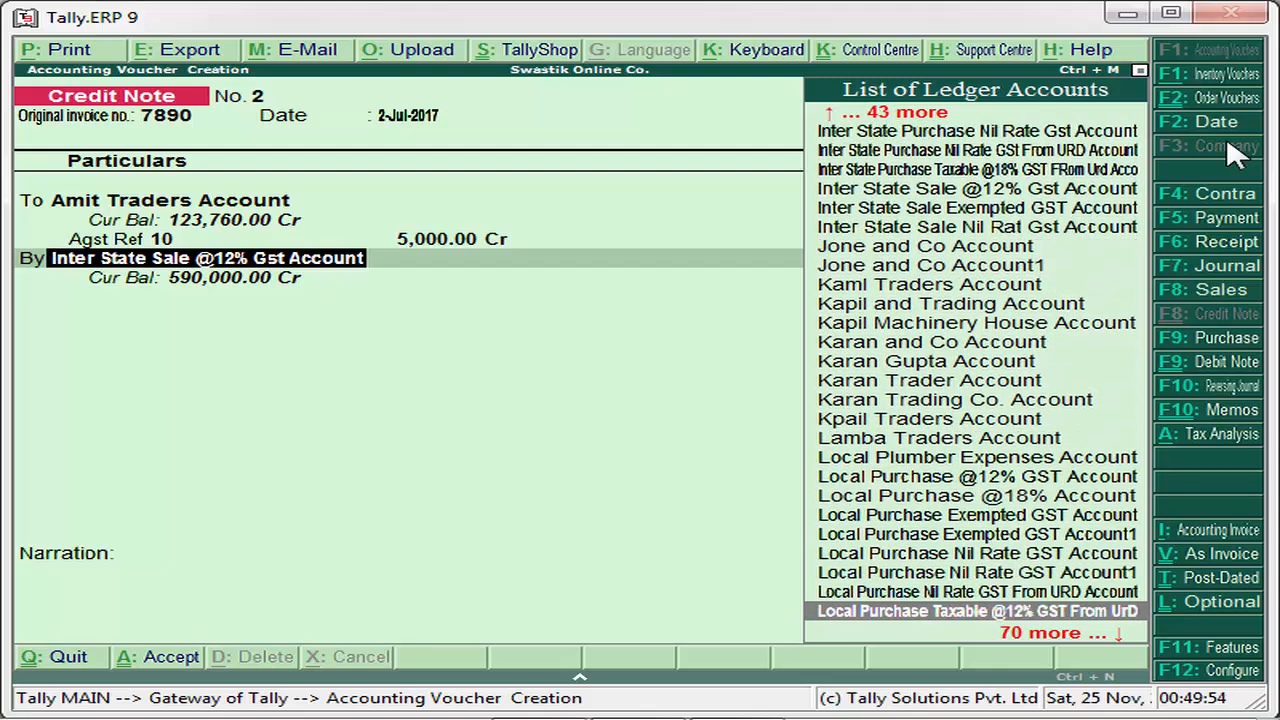
key("Up")
key("Up")
key("Up")
key("Up")
key("Up")
key("Up")
key("Up")
key("Up")
key("Up")
key("Up")
key("Down")
key("Down")
key("Down")
key("Down")
key("Down")
key("Down")
key("Down")
key("Down")
key("Down")
key("Down")
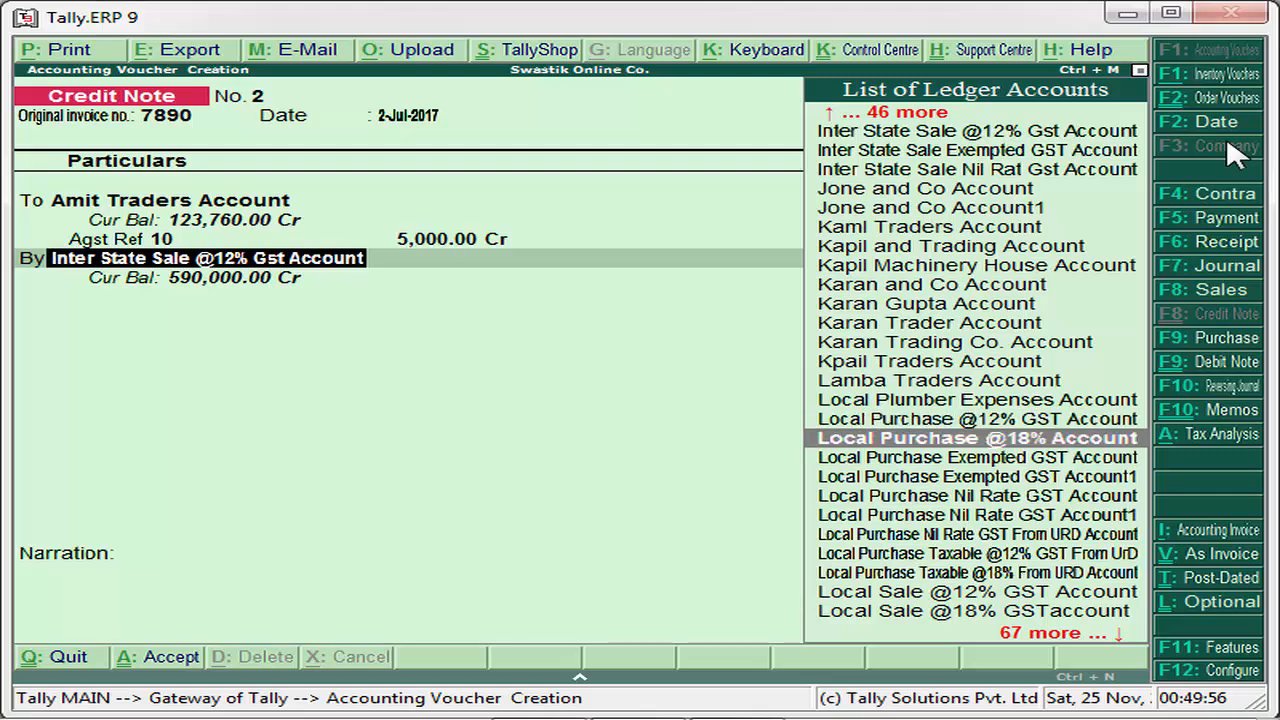
key("Up")
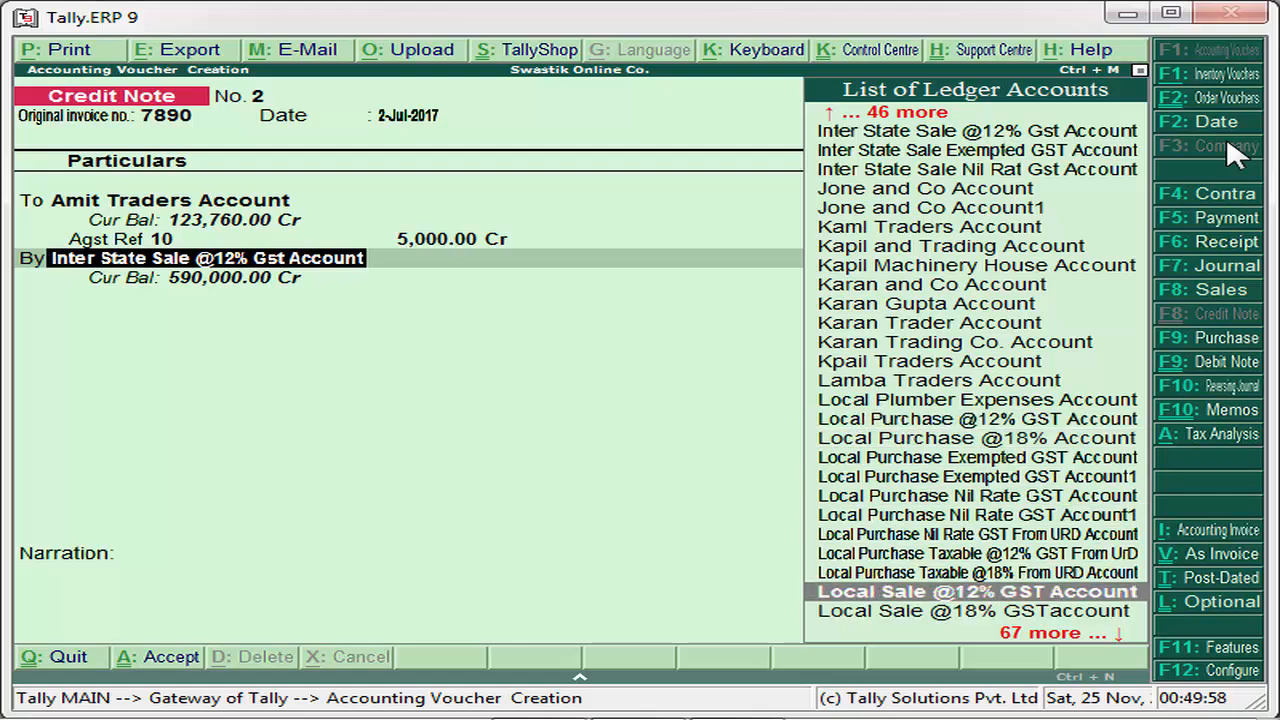
key("Return")
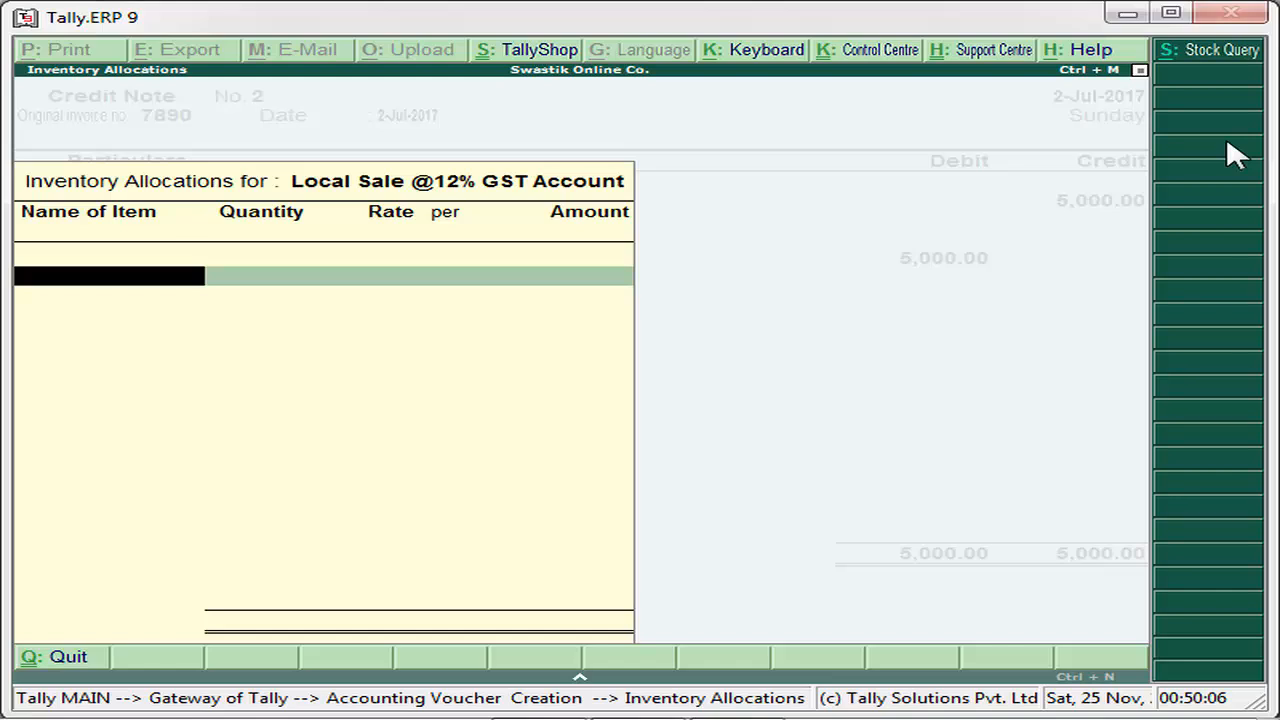
type("S")
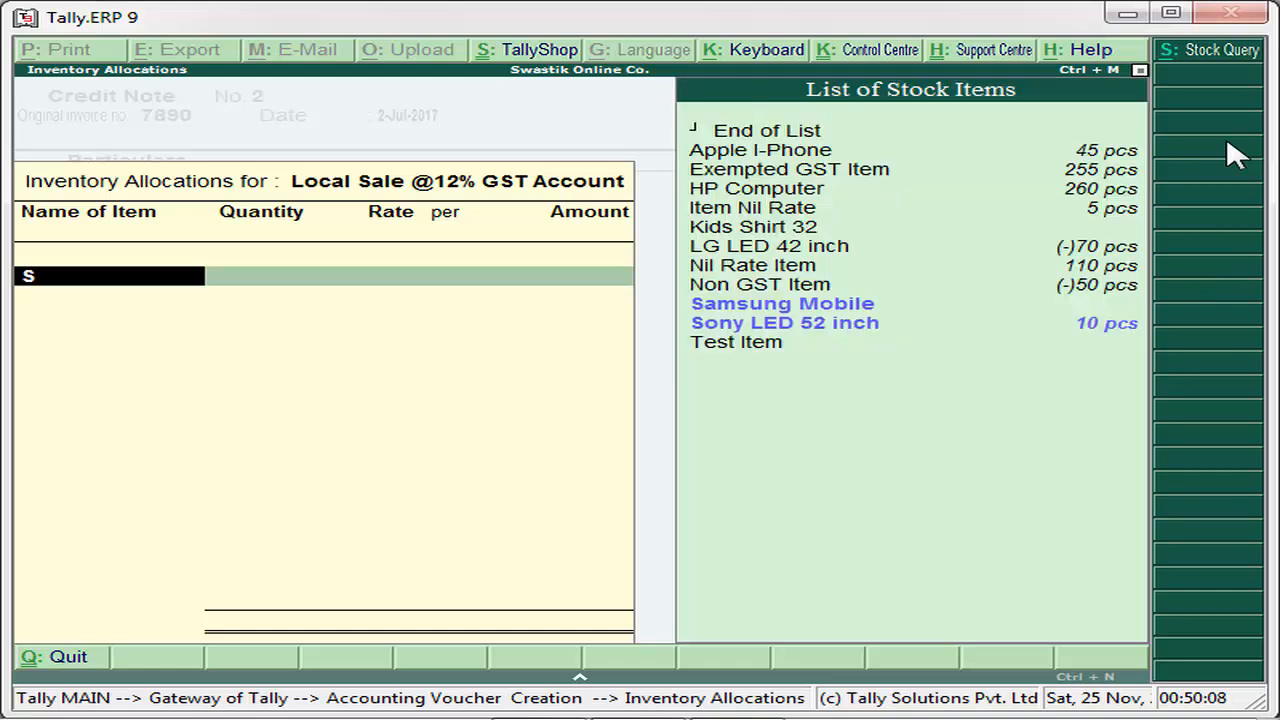
key("BackSpace")
key("Down")
key("Down")
key("Down")
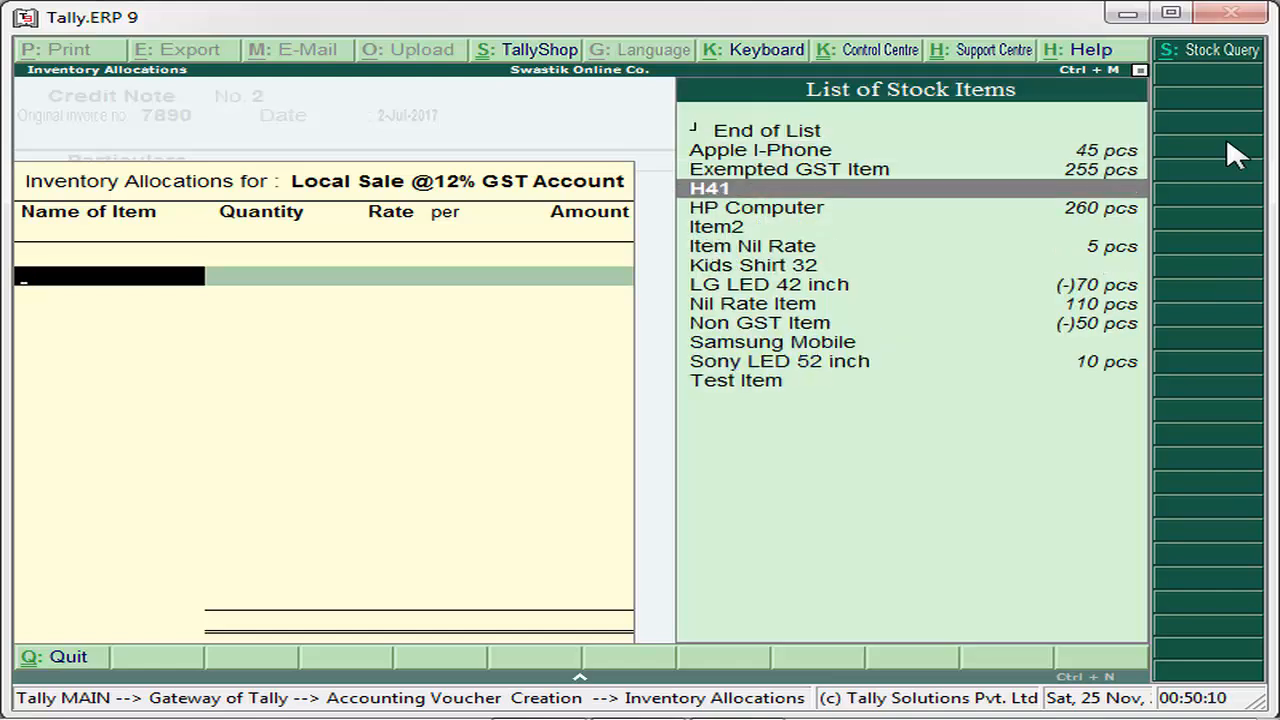
key("Down")
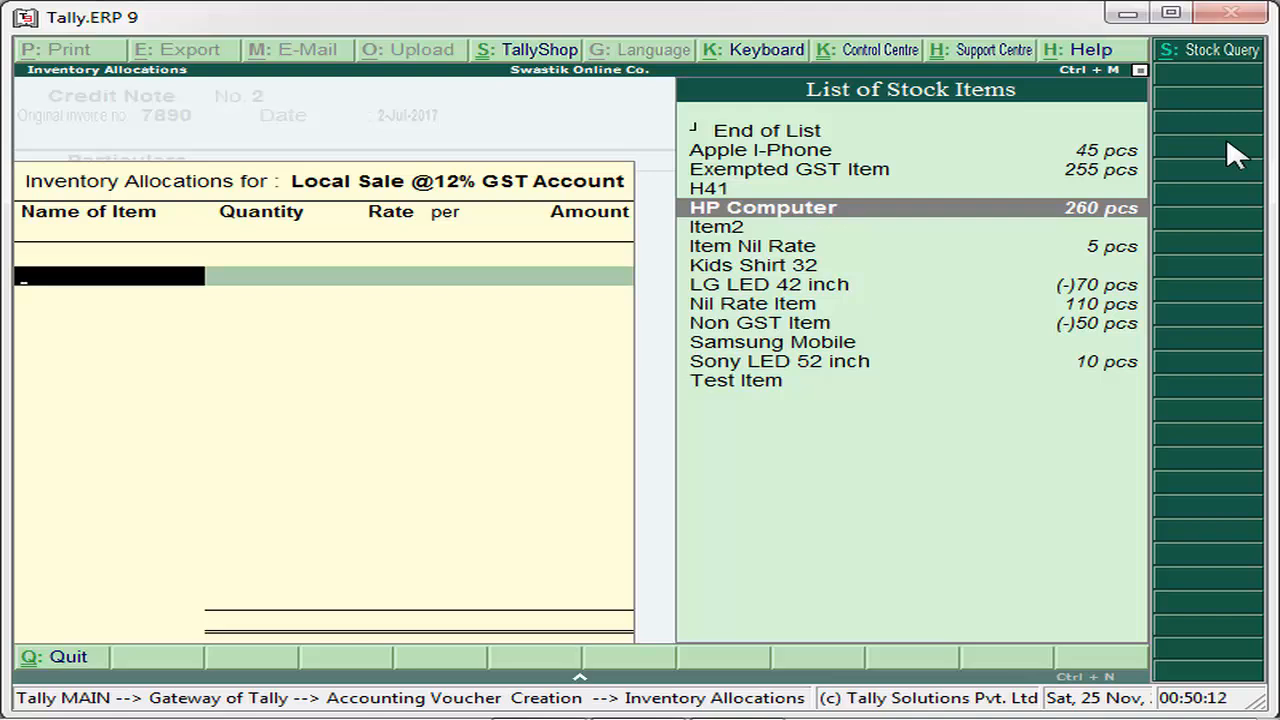
key("Return")
Step: Set the HP Computer allocation's tracking and order numbers to Not Applicable, with Main Location as the location
key("Return")
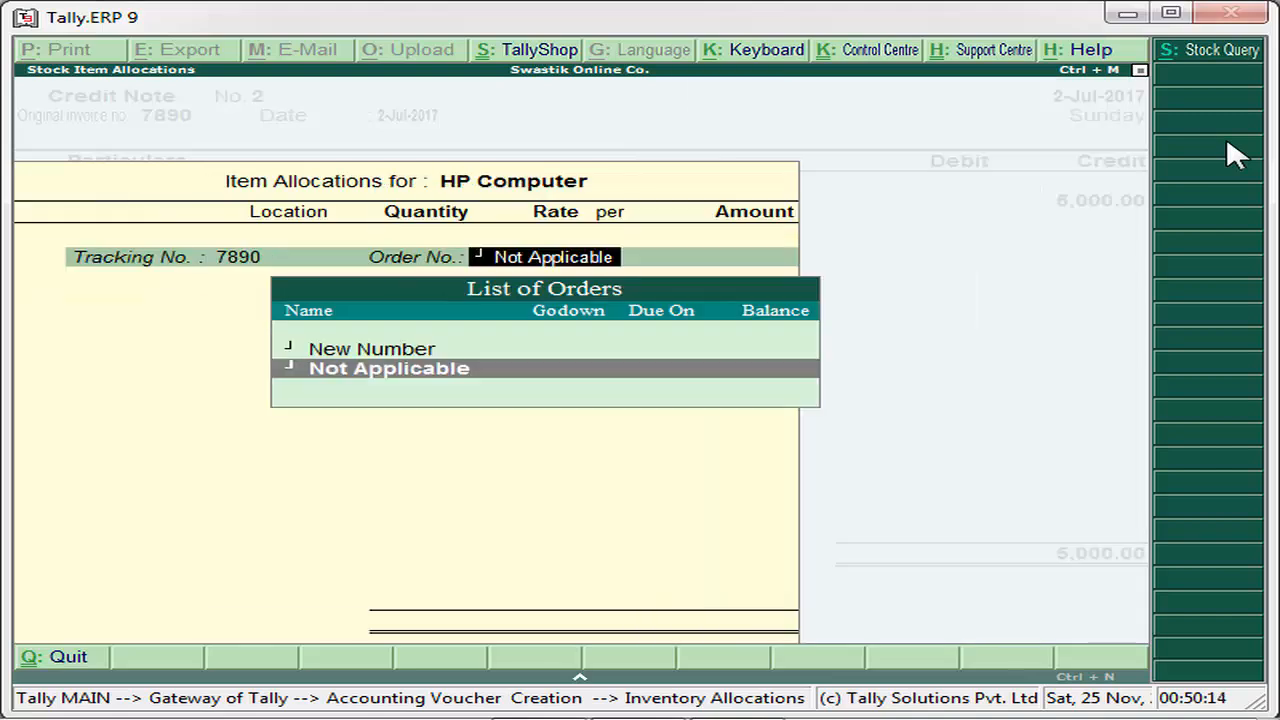
key("BackSpace")
key("Up")
key("Return")
key("Return")
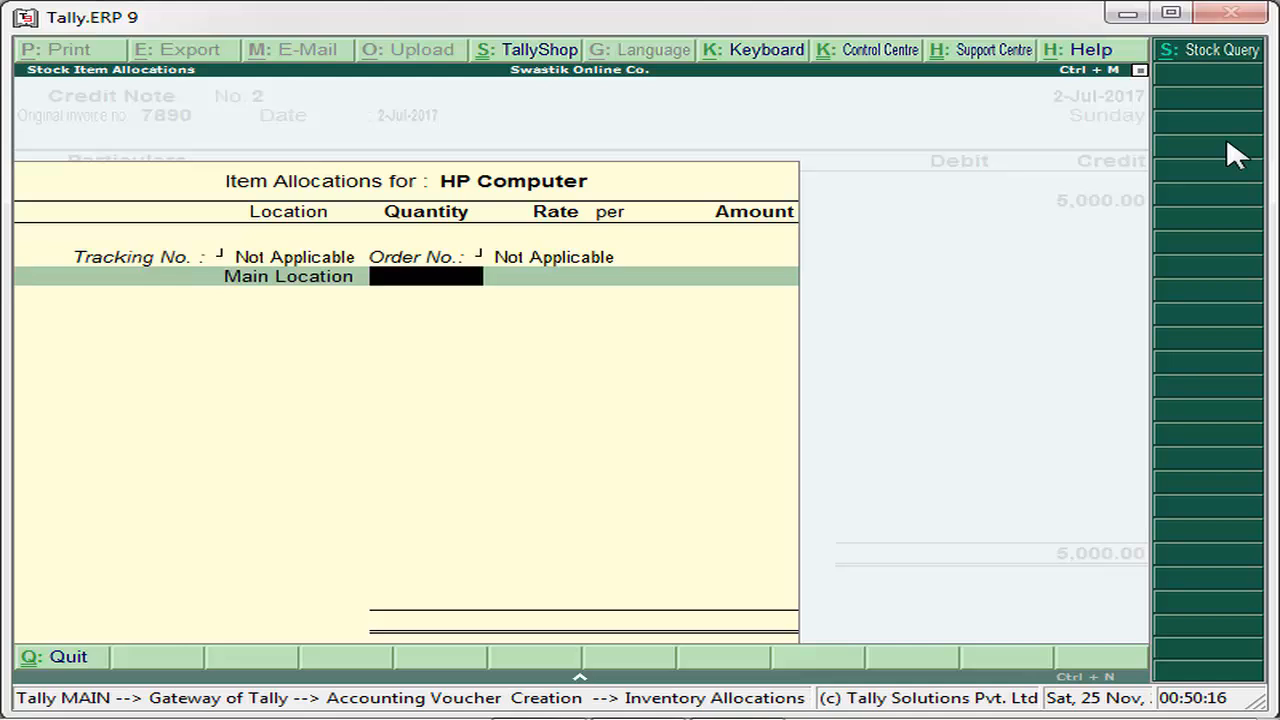
Step: Allocate 2 pcs of HP Computer at a rate of 2,500.00 per pcs and finish the inventory allocation
type("3")
key("Return")
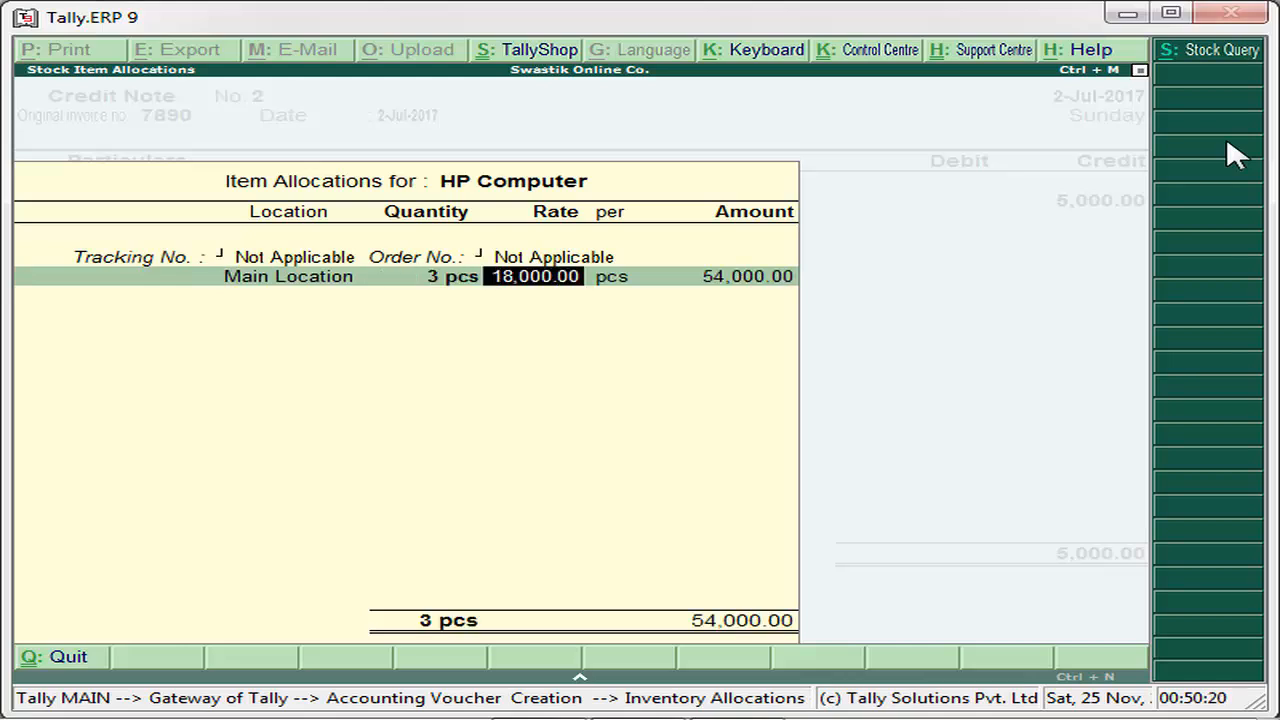
key("BackSpace")
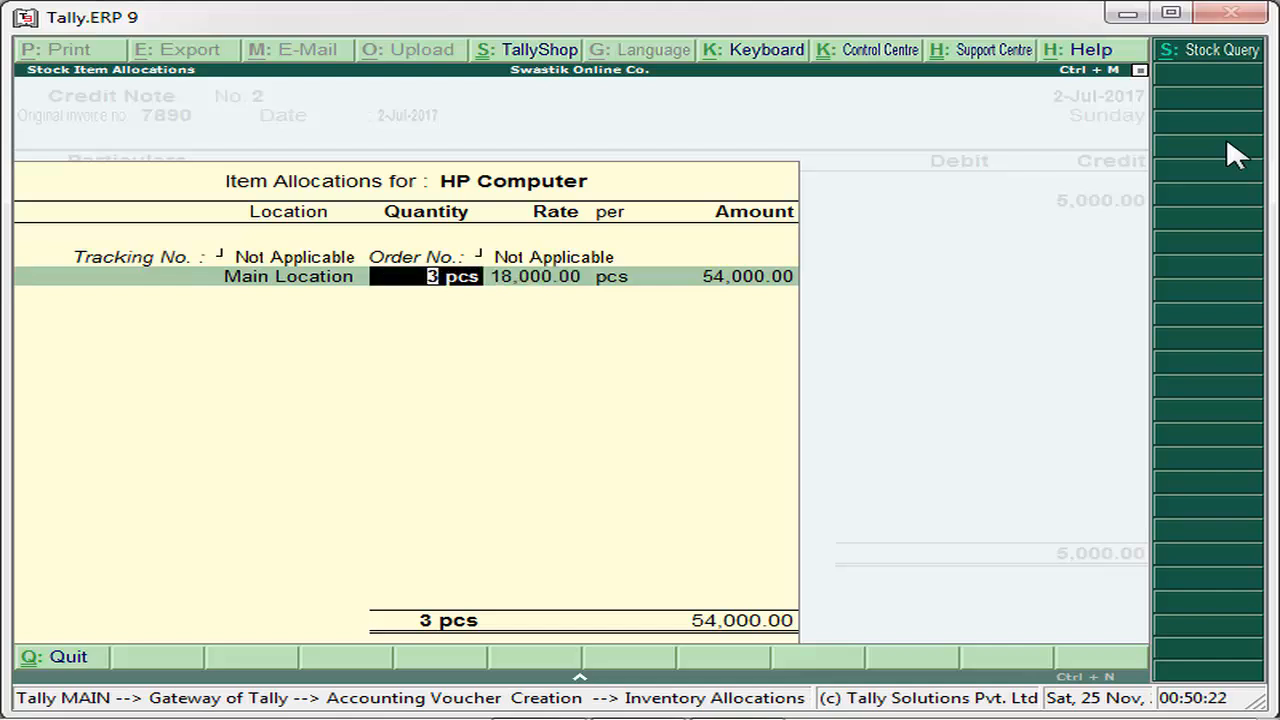
type("2")
key("Return")
type("25")
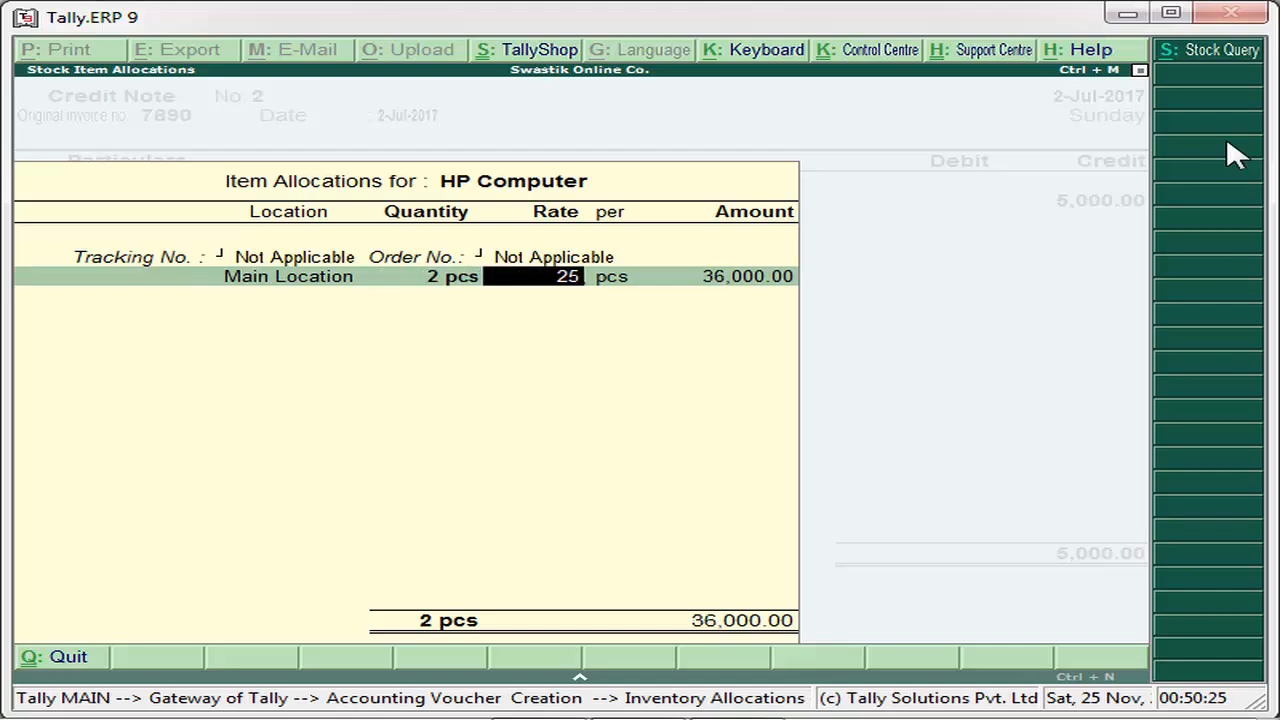
type("00")
key("Return")
key("Return")
key("Return")
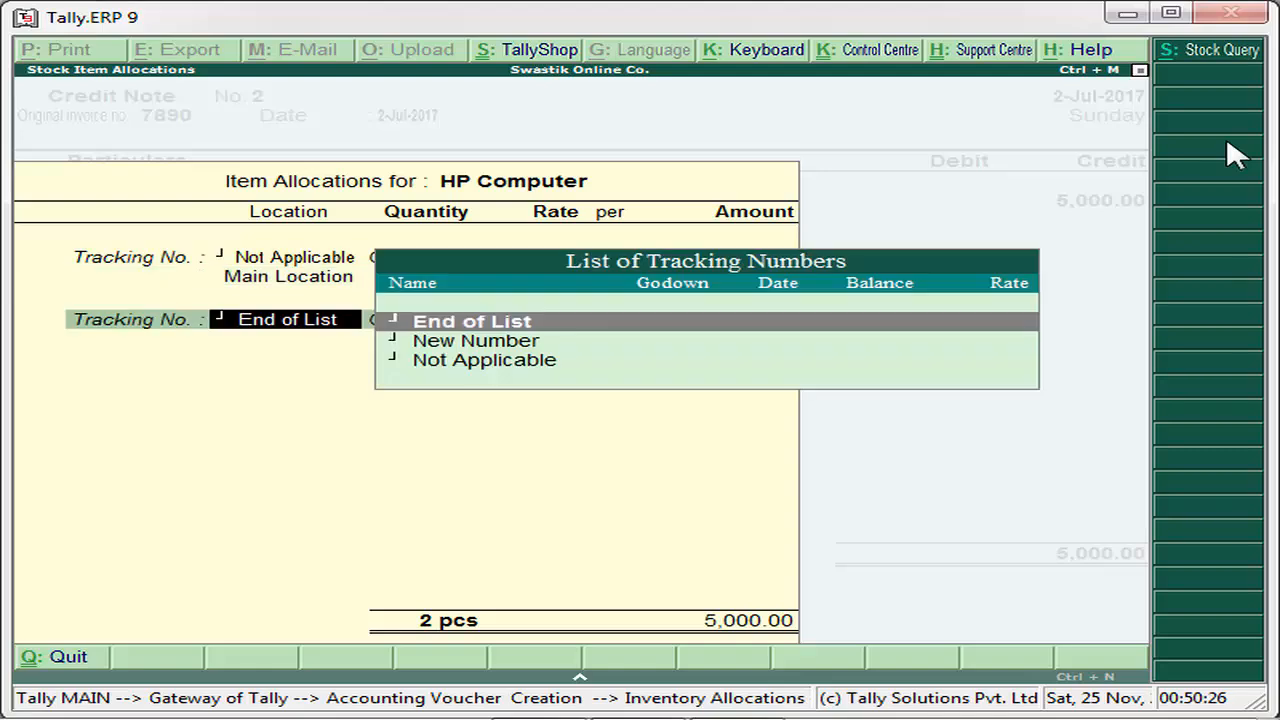
key("Return")
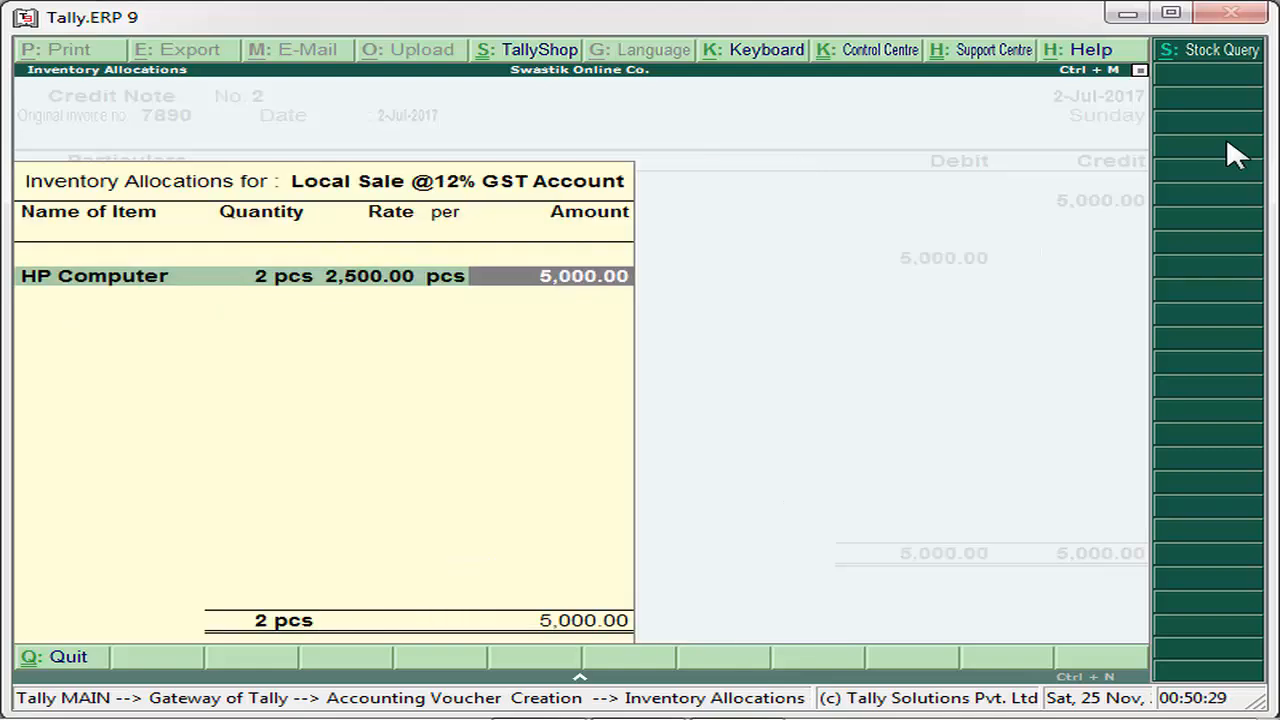
key("Return")
key("Return")
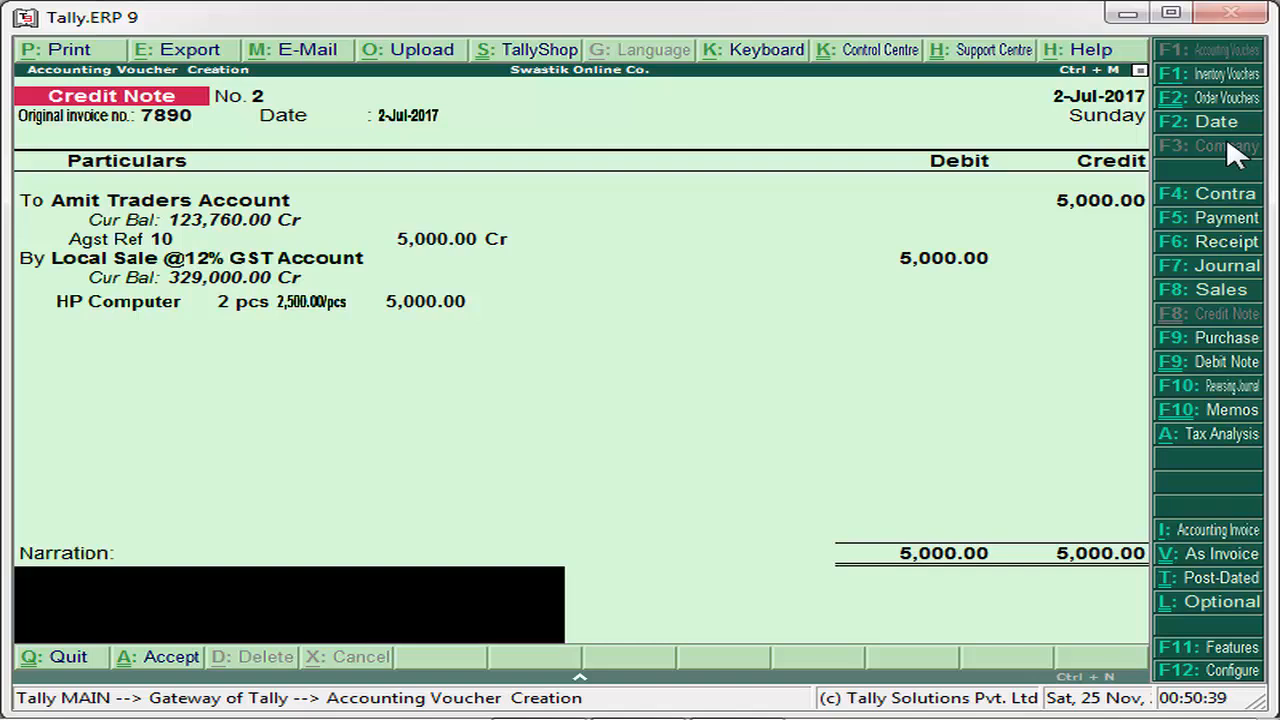
key("BackSpace")
key("BackSpace")
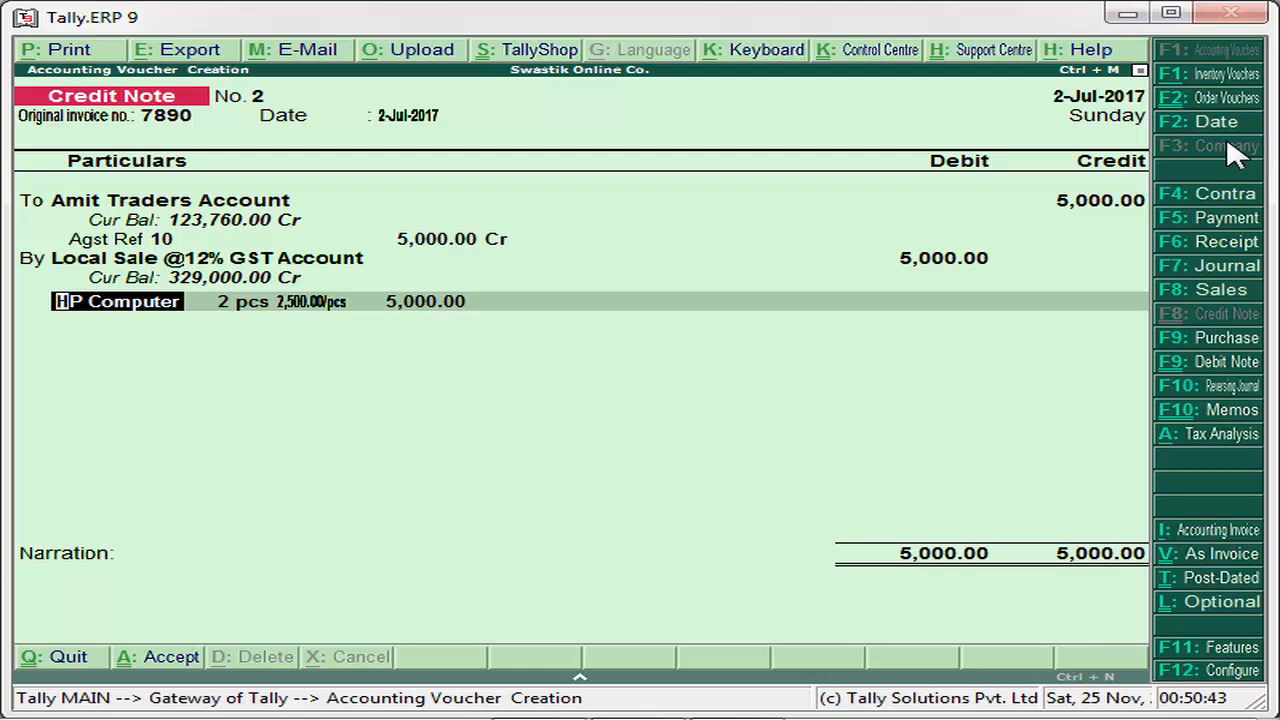
key("Return")
key("Escape")
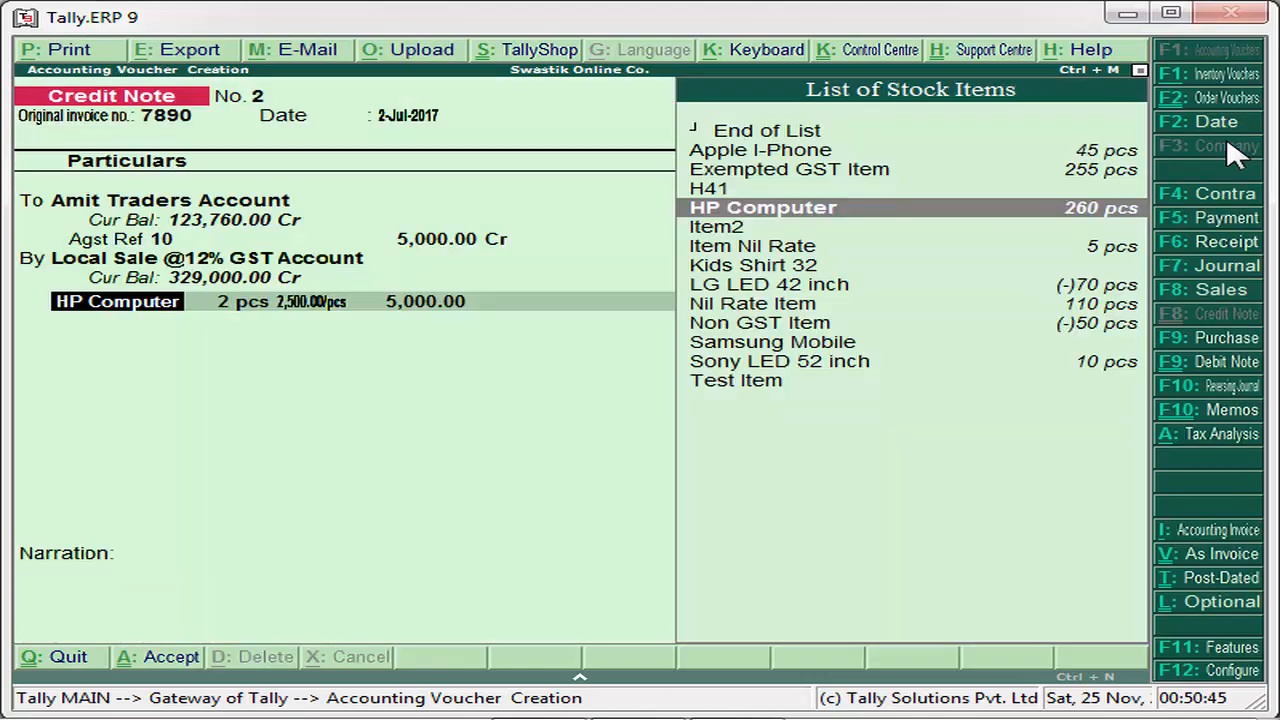
key("Up")
key("Up")
key("Up")
key("Up")
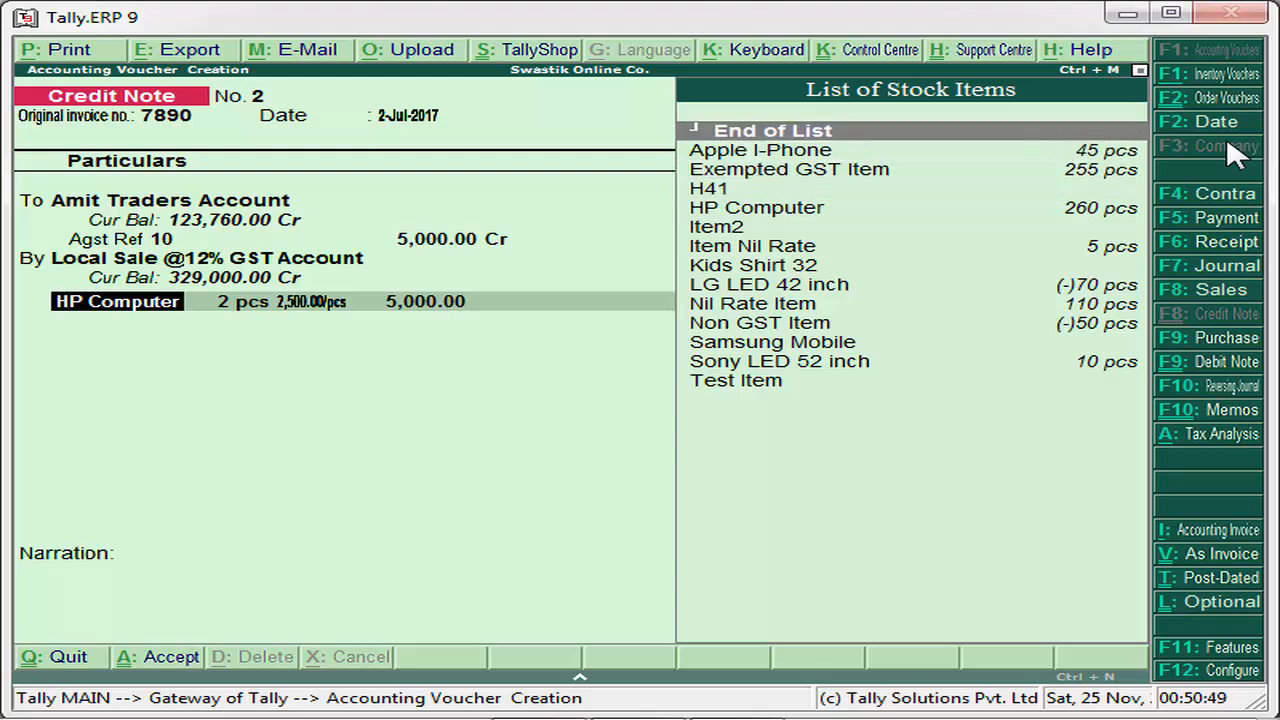
key("Return")
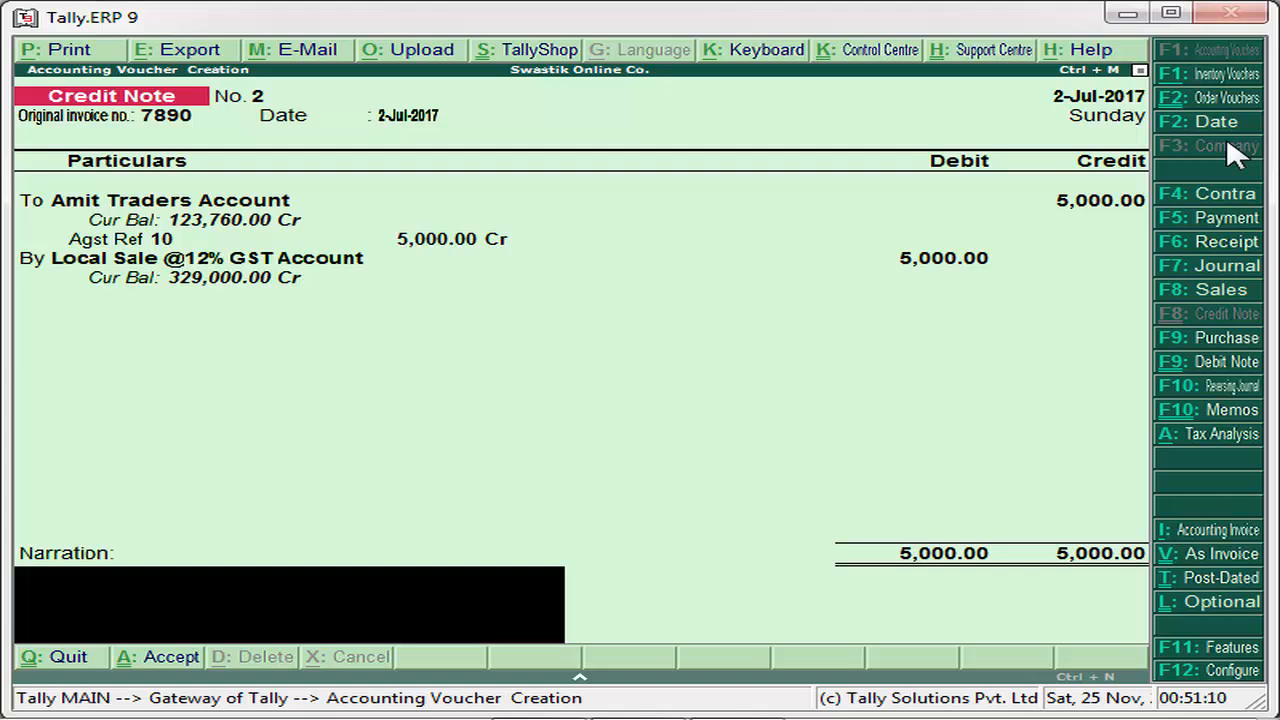
key("Return")
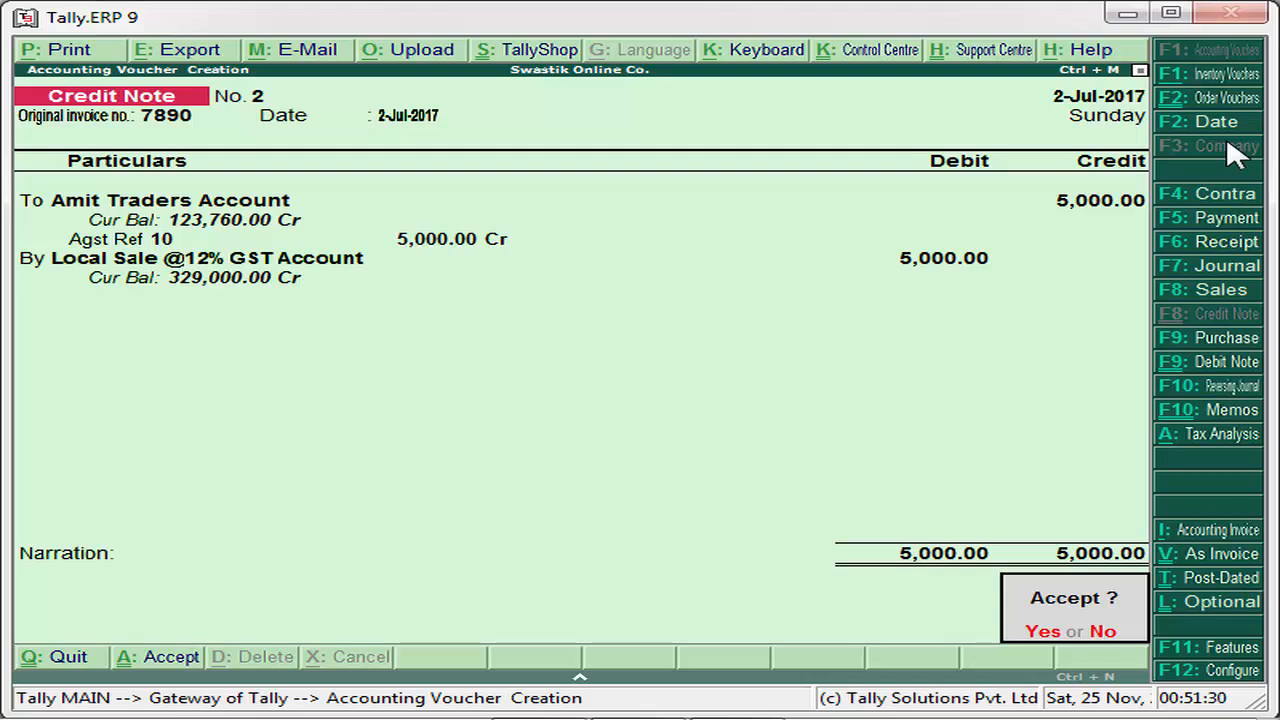
key("Return")
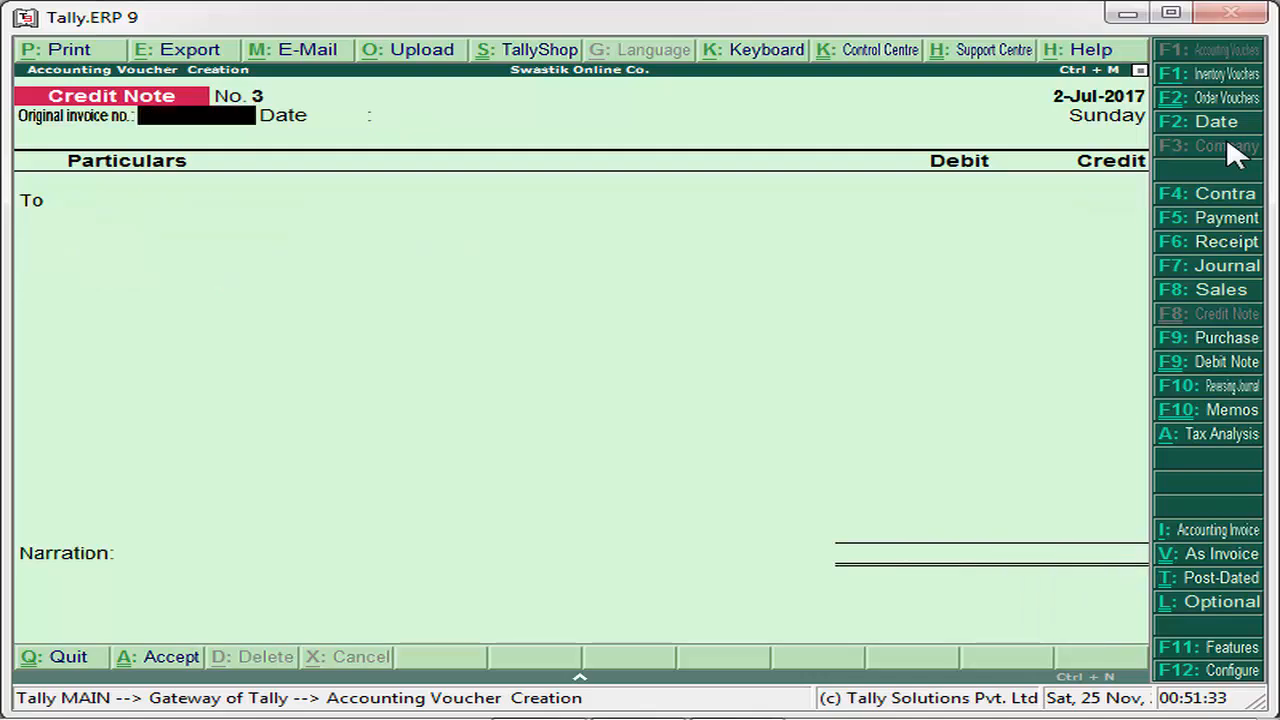